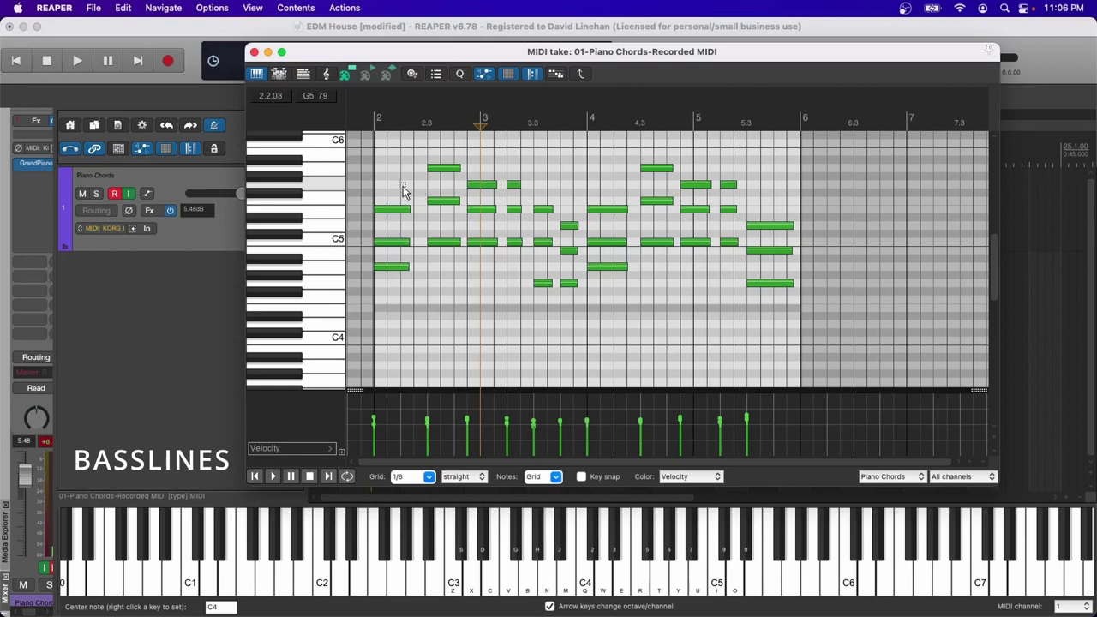
Review the notes of the Piano Chords item in the MIDI editor and close it
{"action": "key", "text": "Escape"}
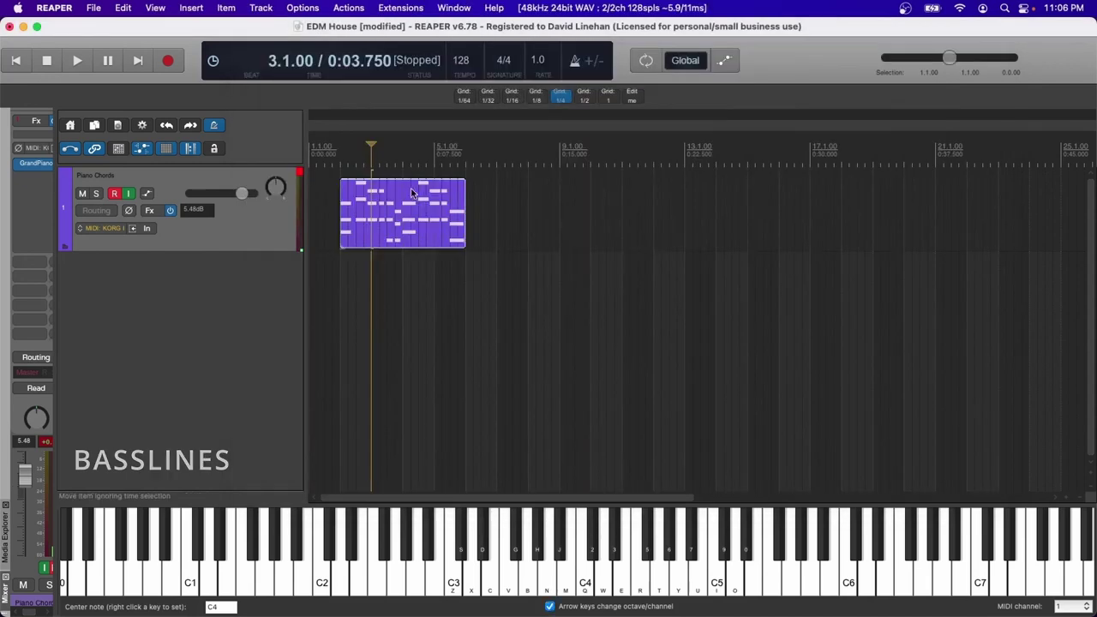
{"action": "double_click", "coordinate": [349, 204]}
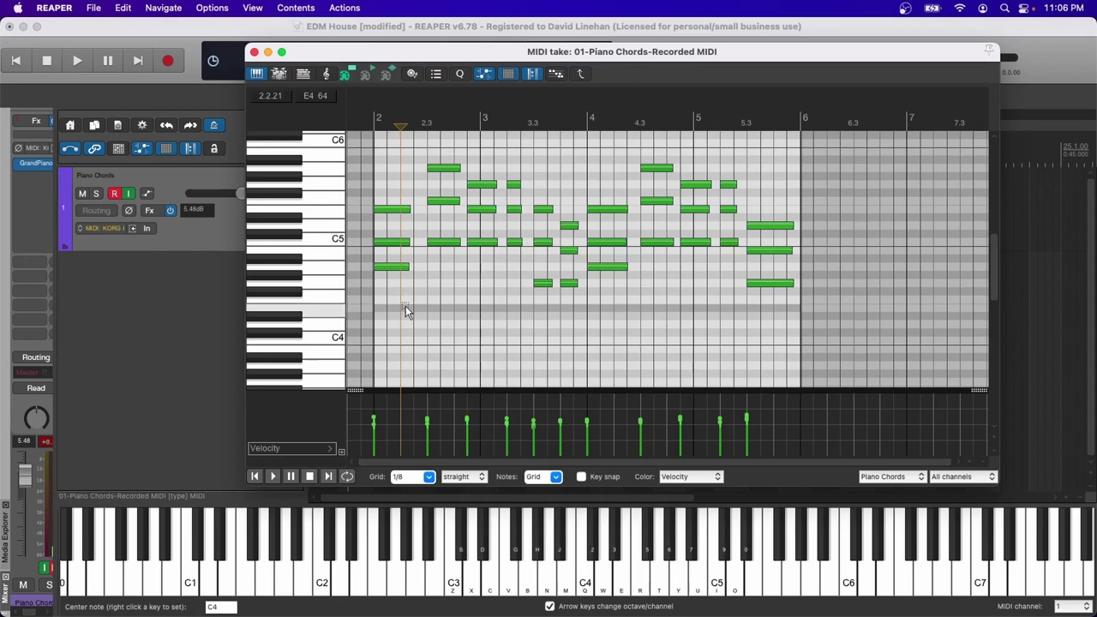
{"action": "key", "text": "Escape"}
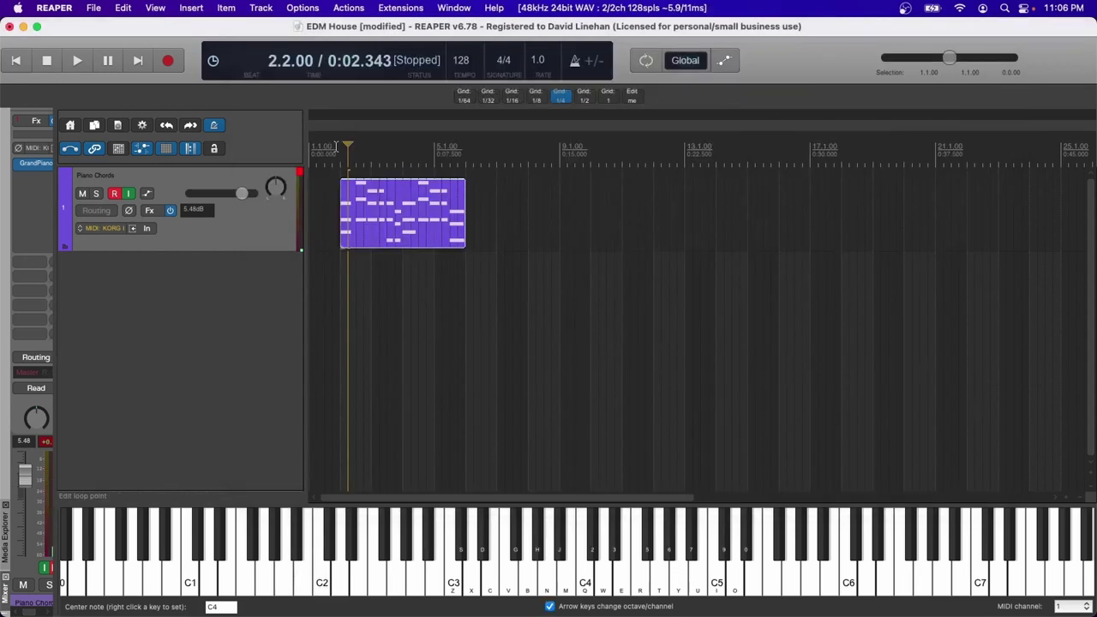
Make a time selection over the Piano Chords item from 2.1.00 to 6.1.00
{"action": "left_click", "coordinate": [339, 156]}
{"action": "left_click", "coordinate": [348, 156]}
{"action": "left_click", "coordinate": [342, 157]}
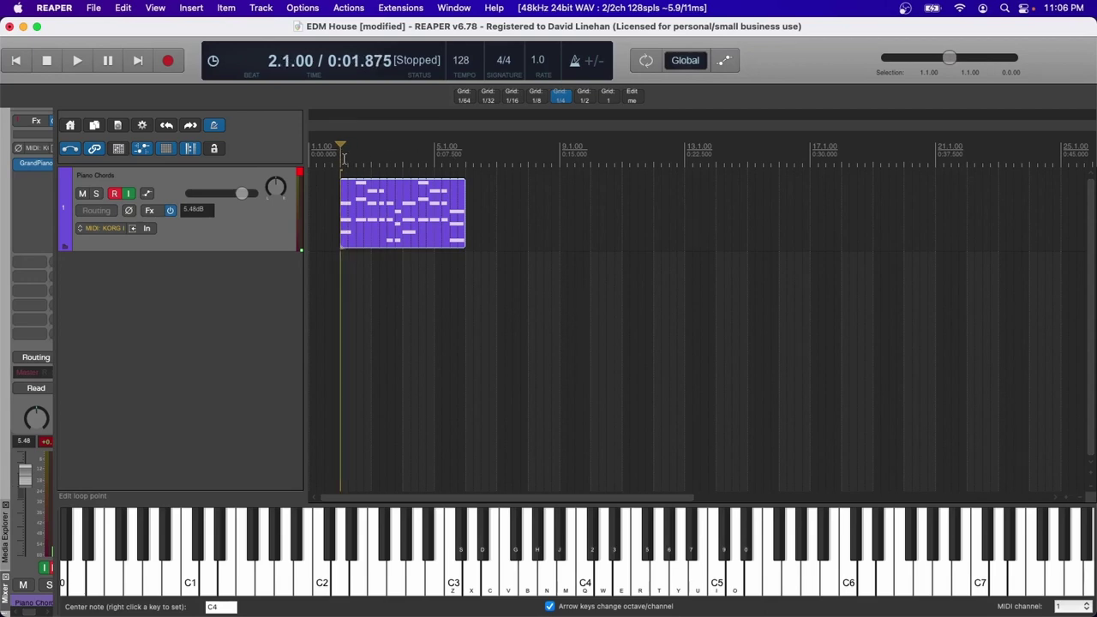
{"action": "left_click", "coordinate": [465, 157], "text": "shift"}
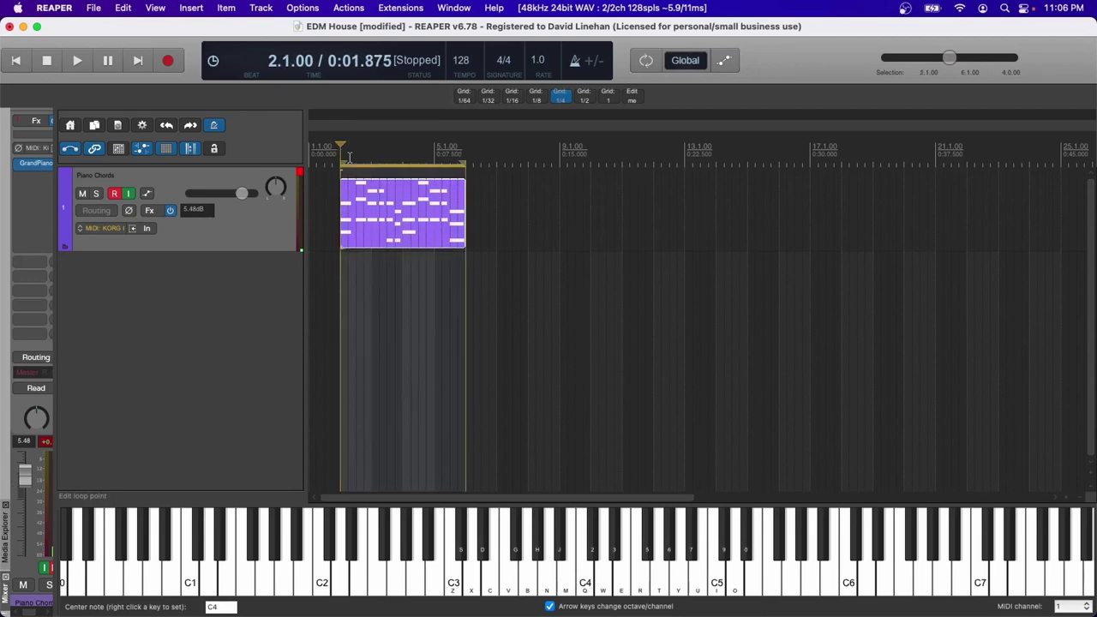
{"action": "left_click", "coordinate": [347, 157]}
{"action": "left_click_drag", "start_coordinate": [341, 157], "coordinate": [466, 156]}
Turn on repeat for the 2.1.00 to 6.1.00 range and play back the looped chords
{"action": "left_click", "coordinate": [647, 63]}
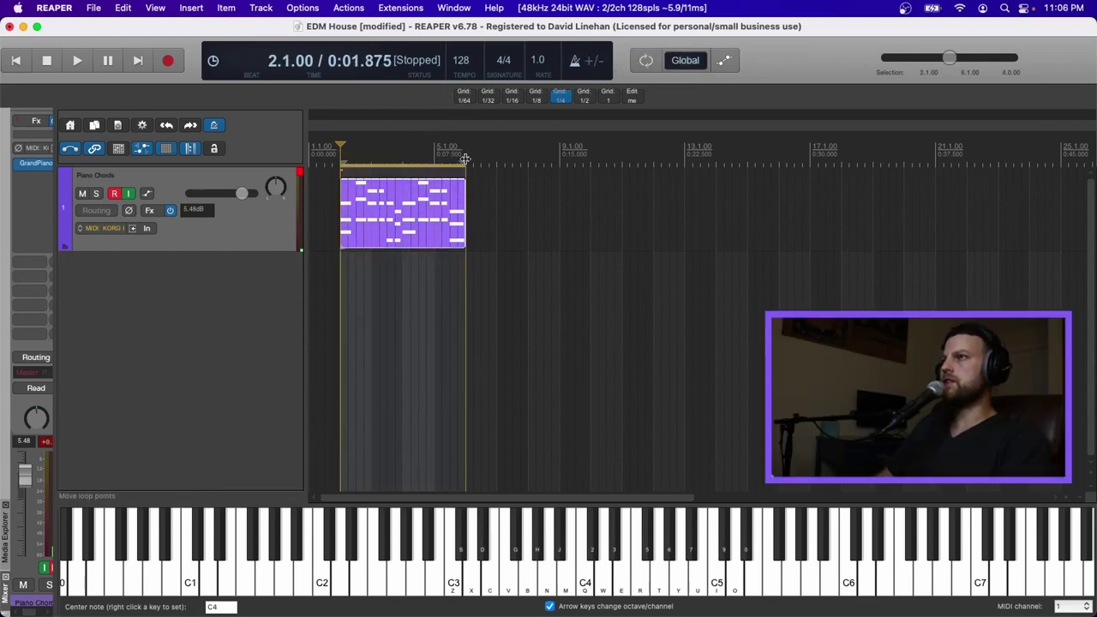
{"action": "left_click", "coordinate": [346, 156]}
{"action": "left_click_drag", "start_coordinate": [340, 157], "coordinate": [466, 163]}
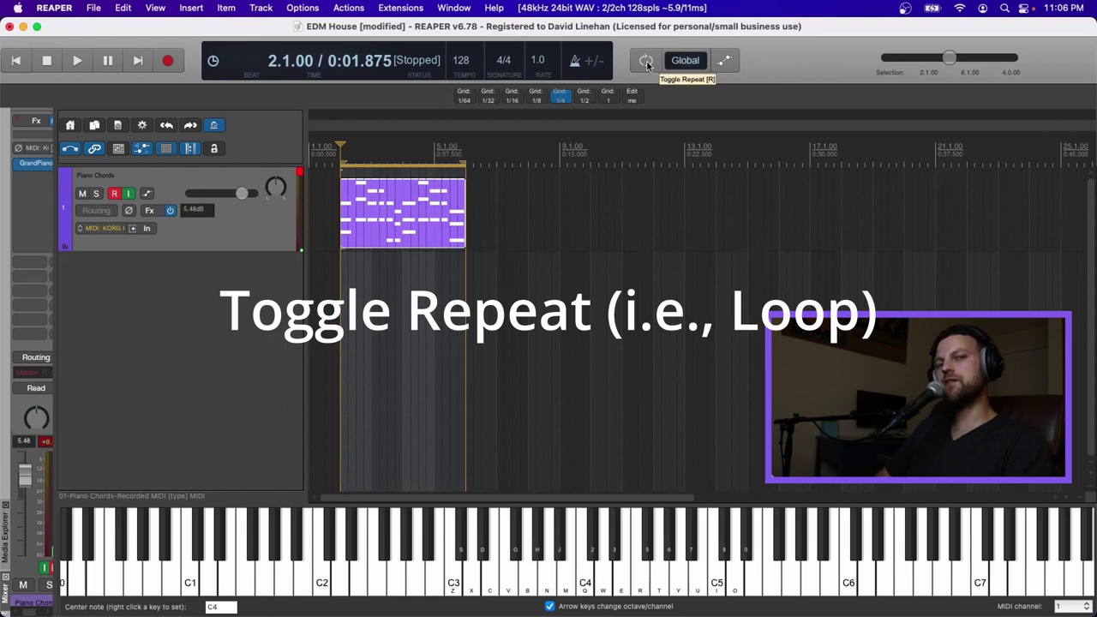
{"action": "left_click", "coordinate": [646, 62]}
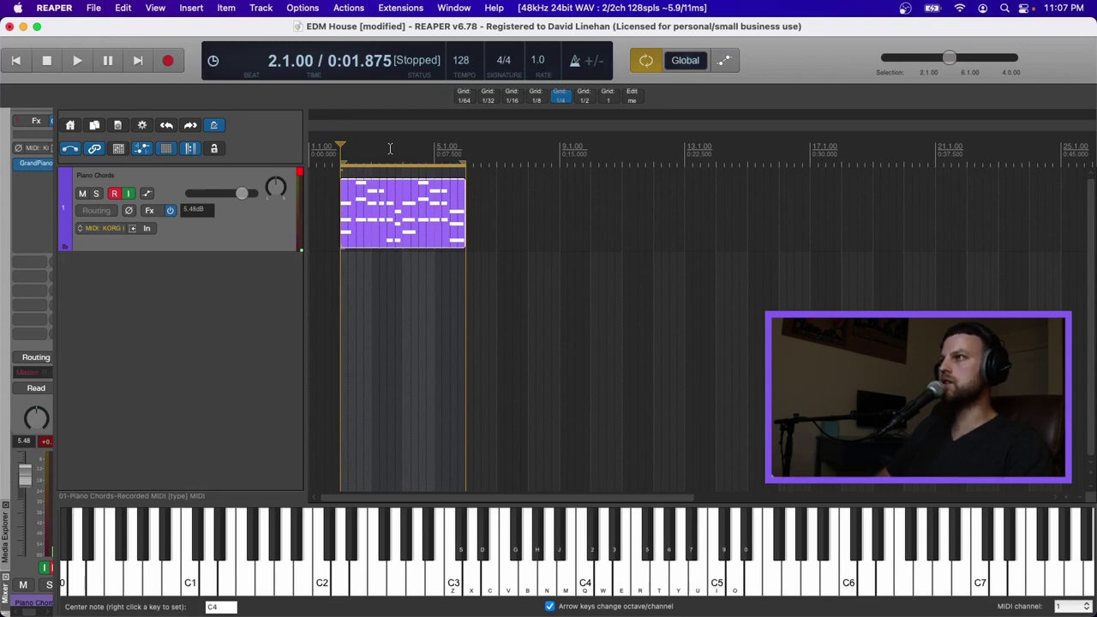
{"action": "key", "text": "space"}
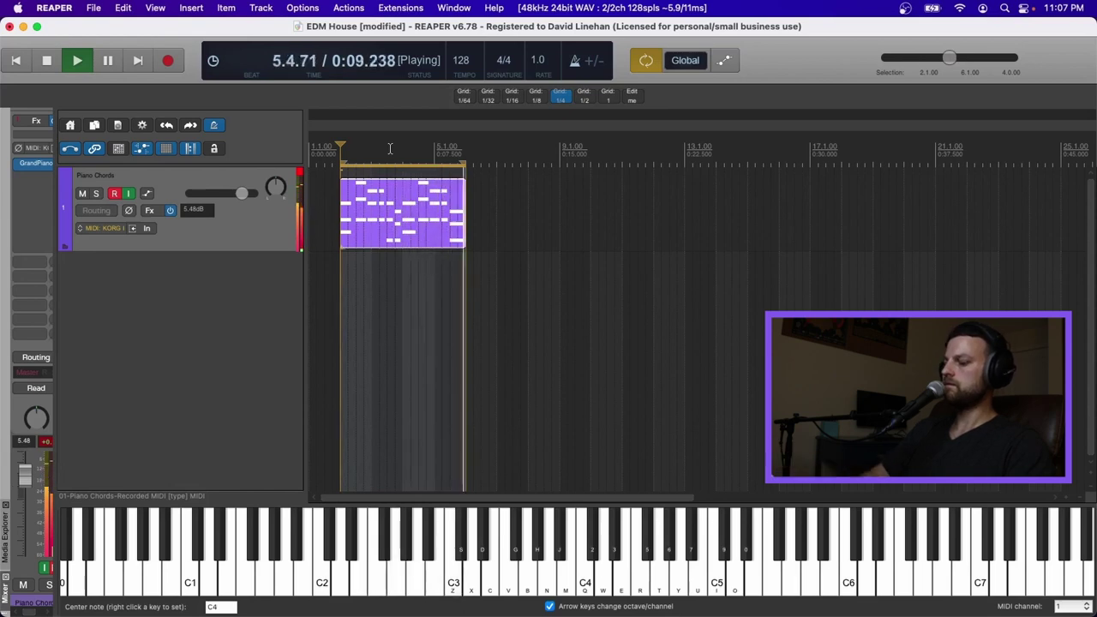
{"action": "key", "text": "space"}
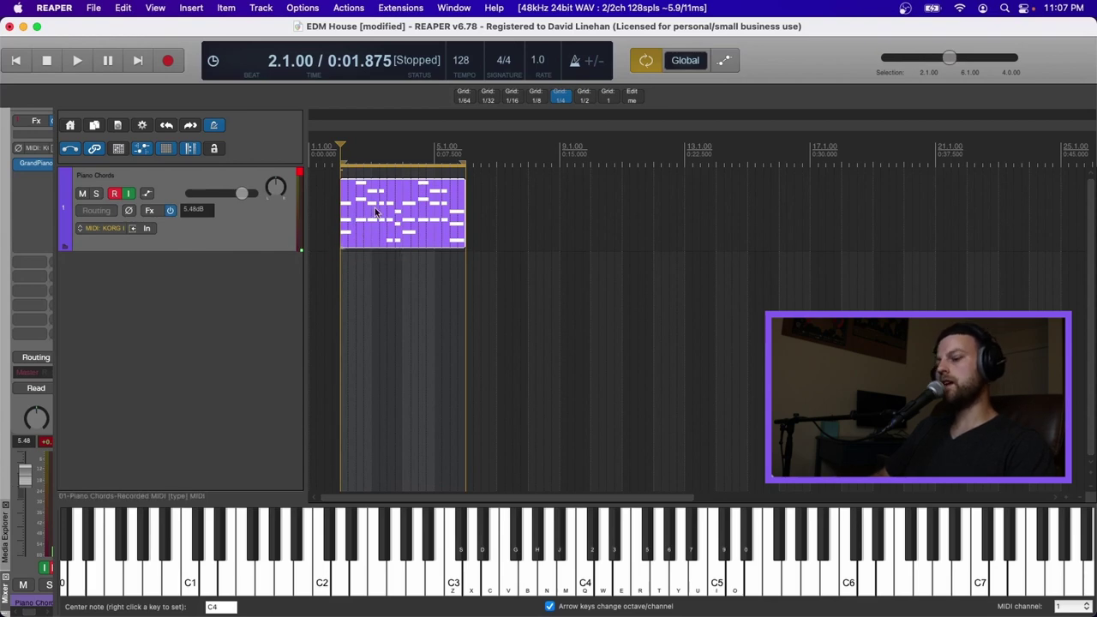
Try recording a bass part over the looped chords in normal input mode, and undo the recorded take
{"action": "key", "text": "super+r"}
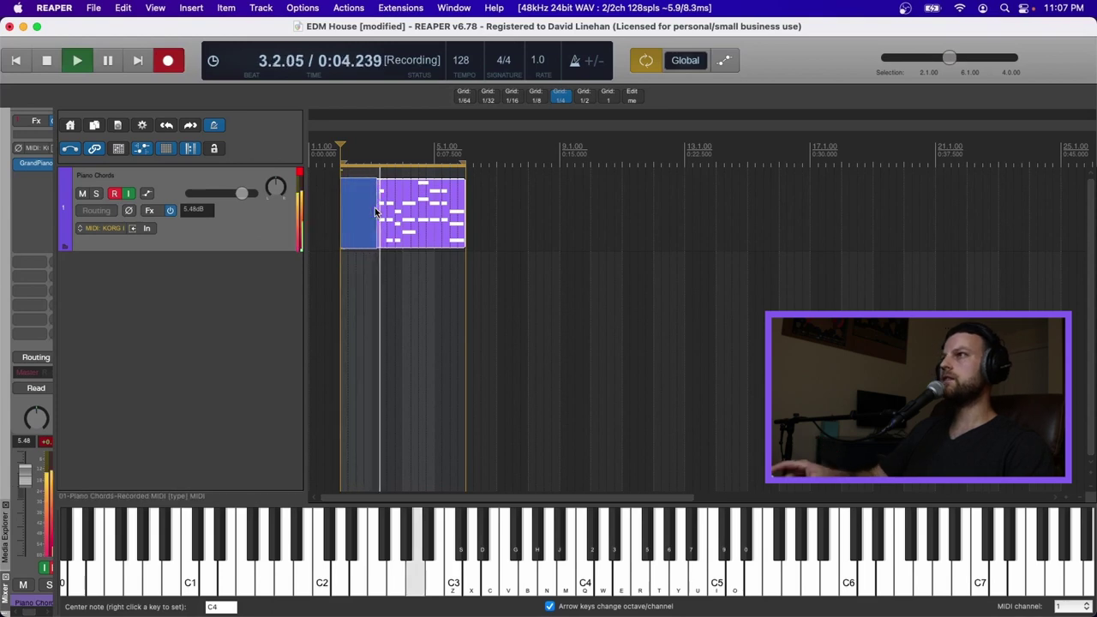
{"action": "key", "text": "space"}
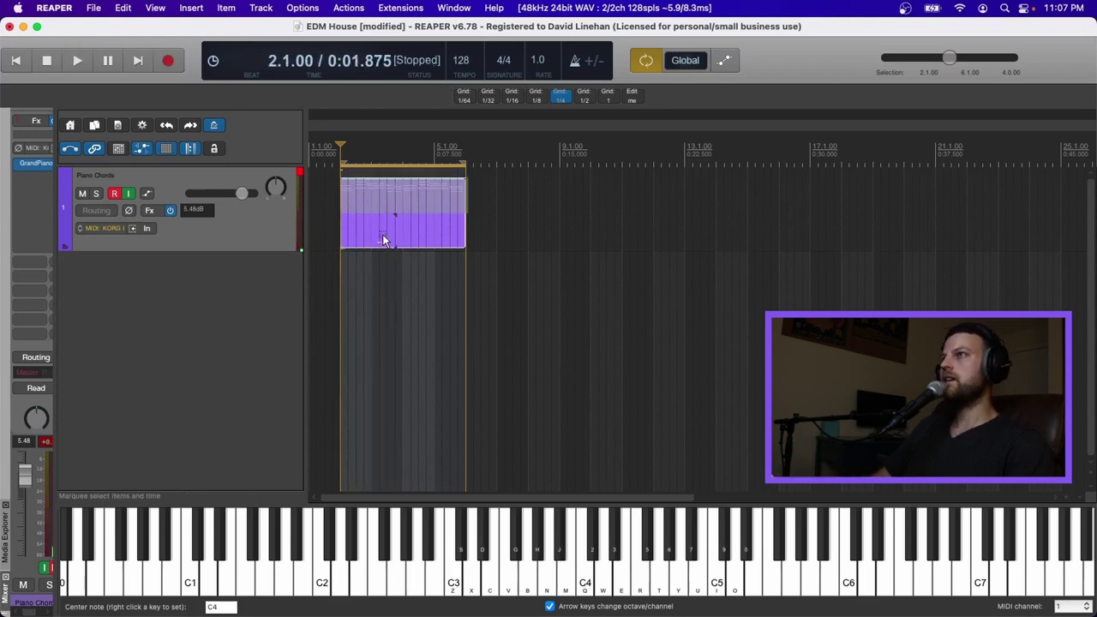
{"action": "key", "text": "super+z"}
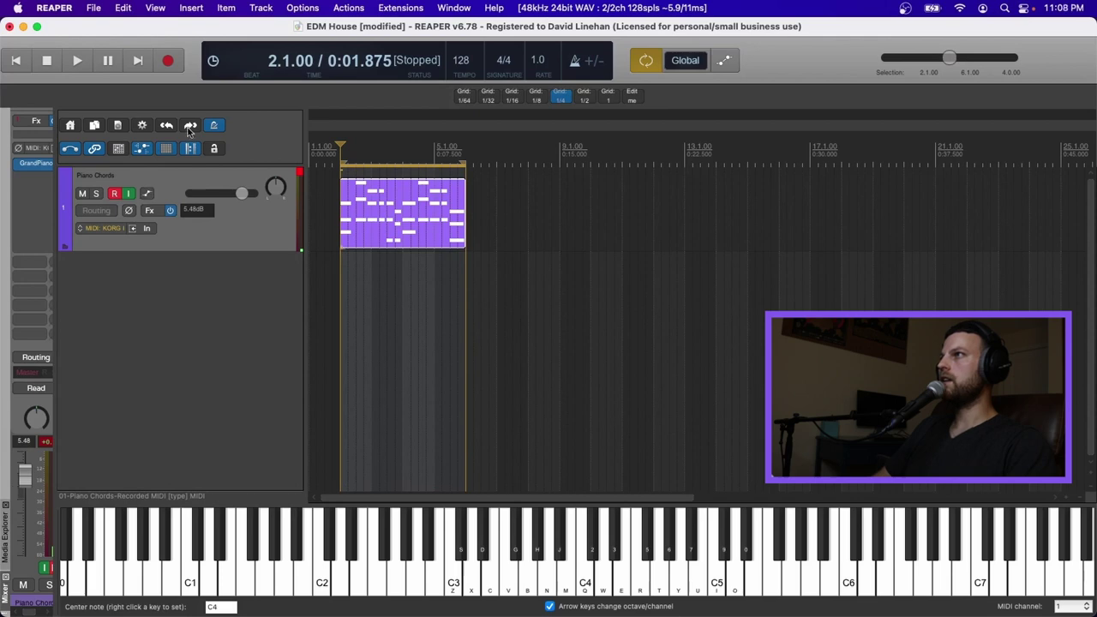
Set the Piano Chords track's record mode to MIDI overdub
{"action": "left_click", "coordinate": [146, 230]}
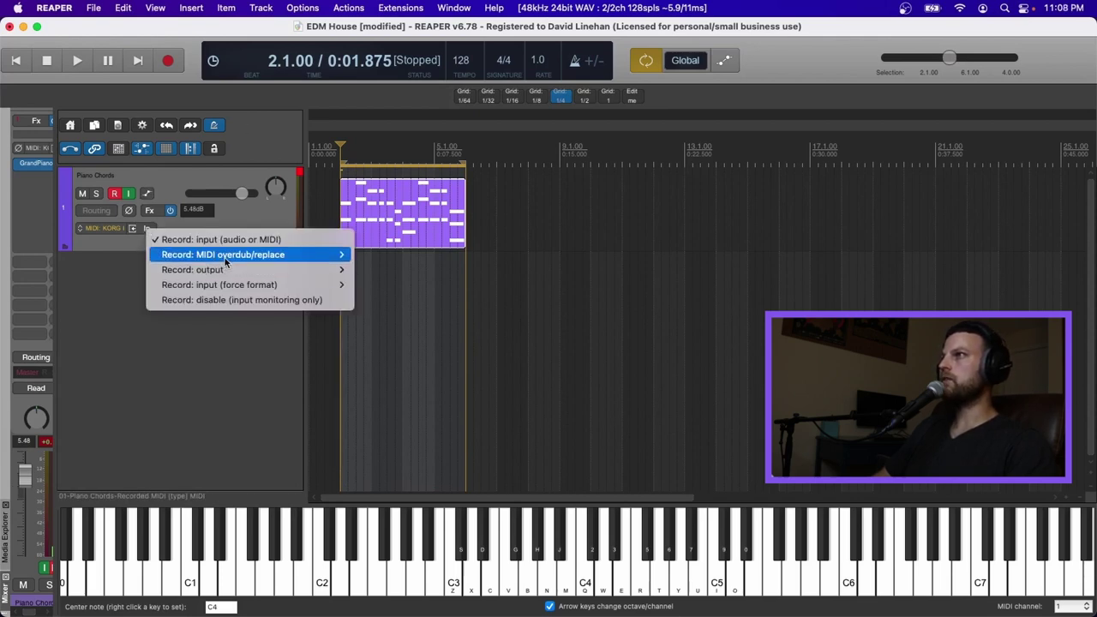
{"action": "mouse_move", "coordinate": [227, 261]}
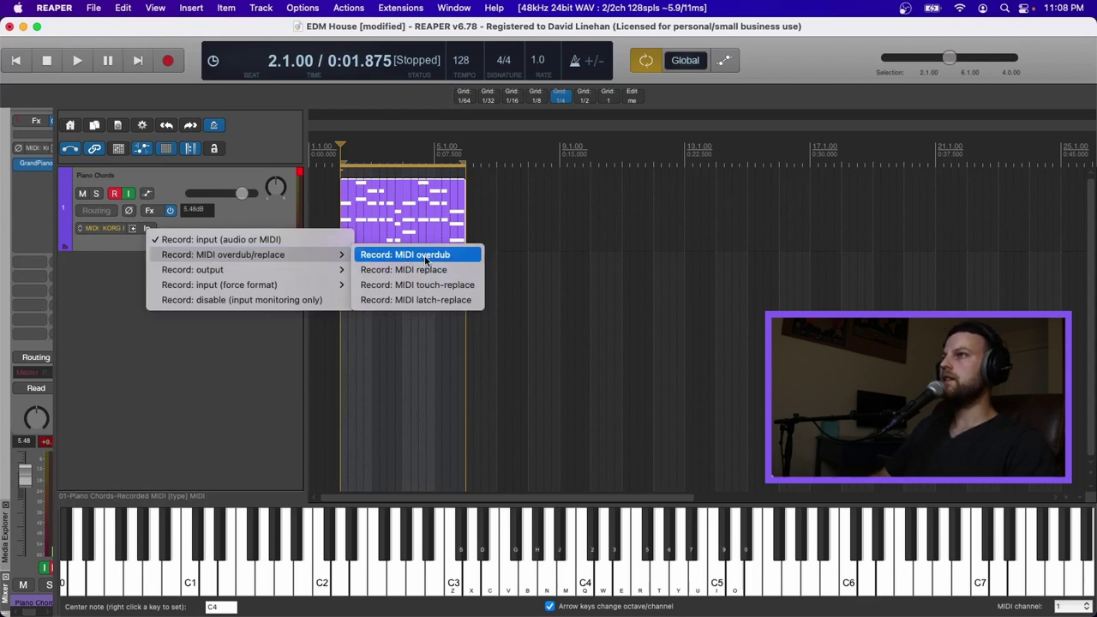
{"action": "left_click", "coordinate": [426, 256]}
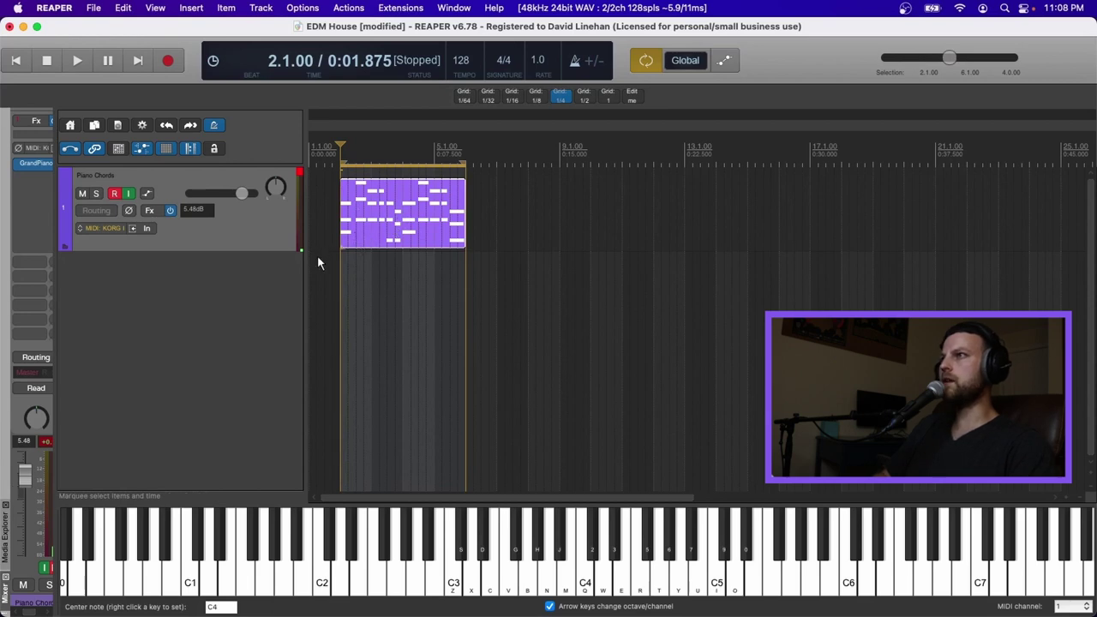
Clear the time selection and record a bass line over the chords from the project start
{"action": "left_click", "coordinate": [311, 231]}
{"action": "scroll", "coordinate": [351, 248], "scroll_direction": "up", "scroll_amount": 4}
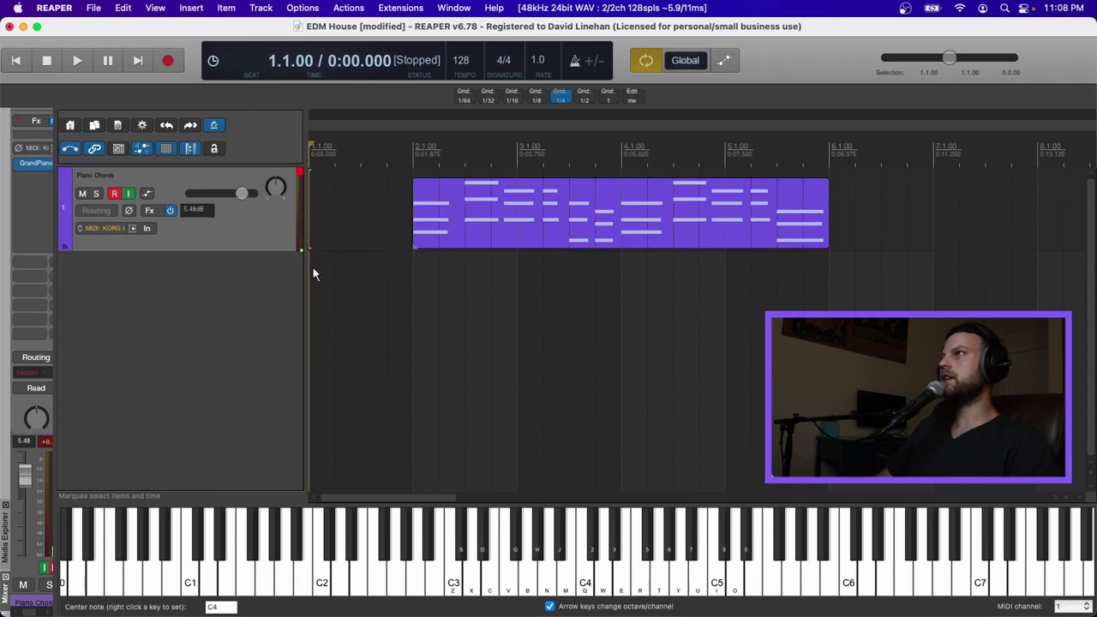
{"action": "left_click", "coordinate": [166, 60]}
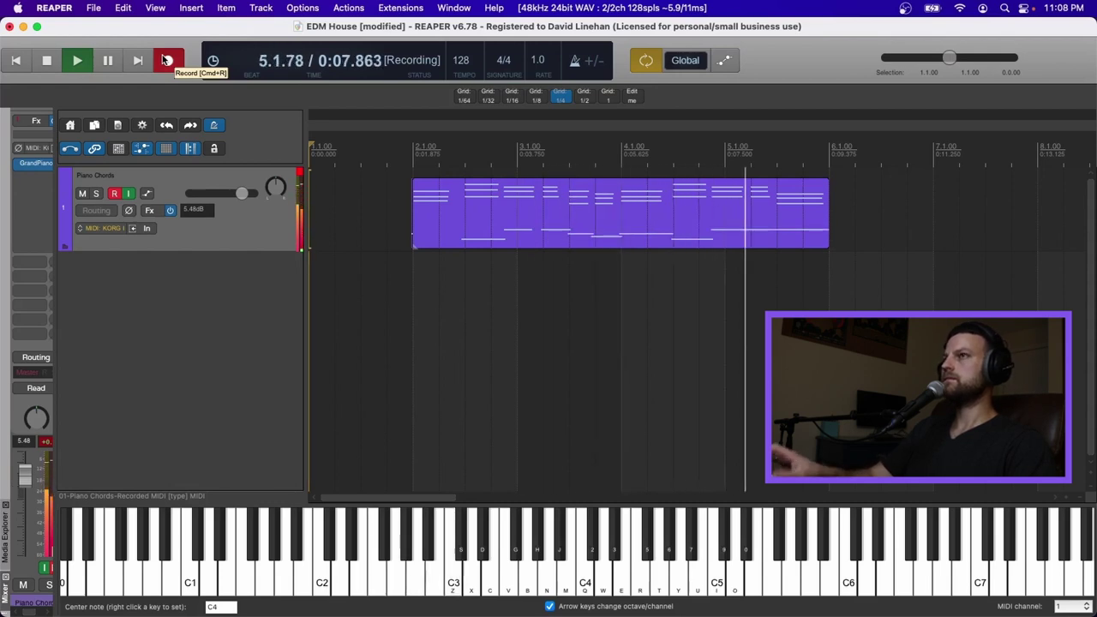
{"action": "left_click", "coordinate": [168, 60]}
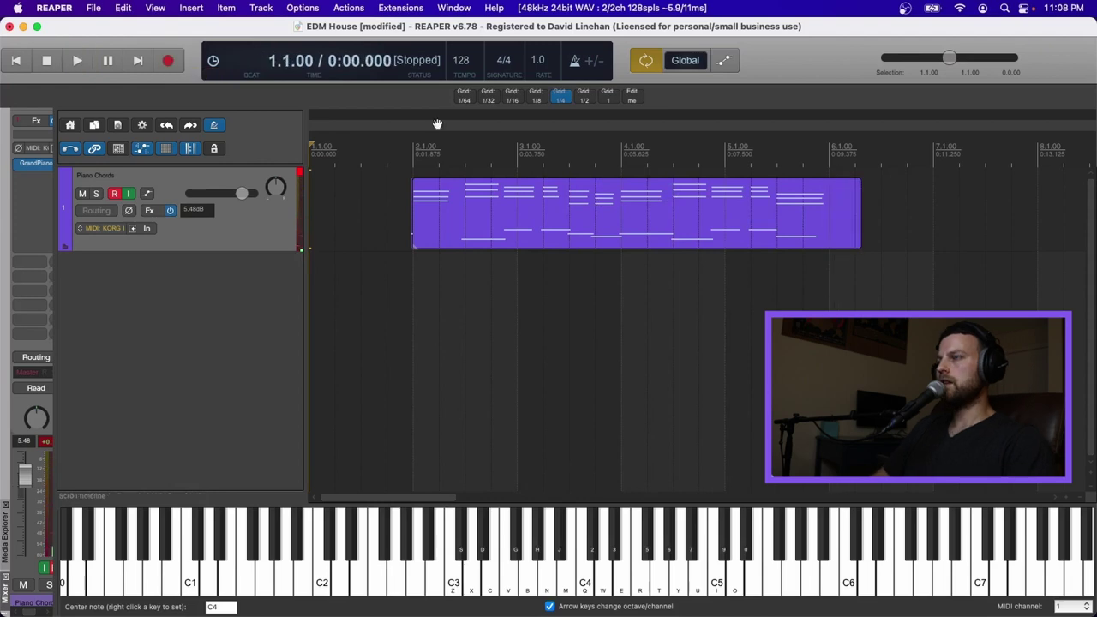
Open the recorded item in the MIDI editor and copy the long A2 note at bar 4 to the start of bar 2
{"action": "double_click", "coordinate": [448, 224]}
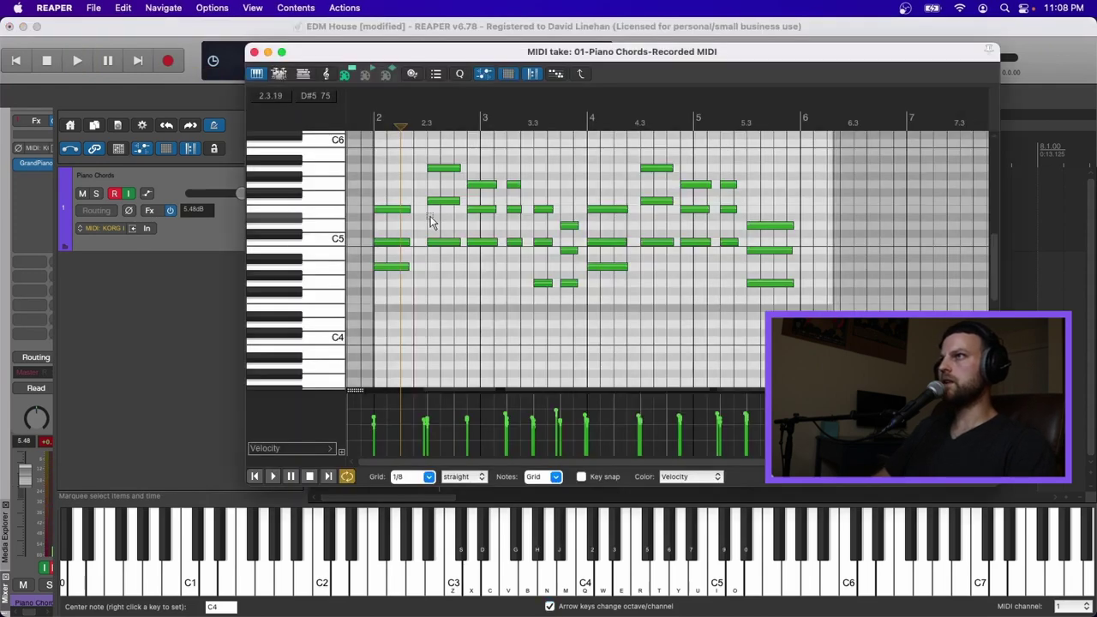
{"action": "scroll", "coordinate": [429, 257], "scroll_direction": "down", "scroll_amount": 3}
{"action": "scroll", "coordinate": [428, 263], "scroll_direction": "down", "scroll_amount": 4}
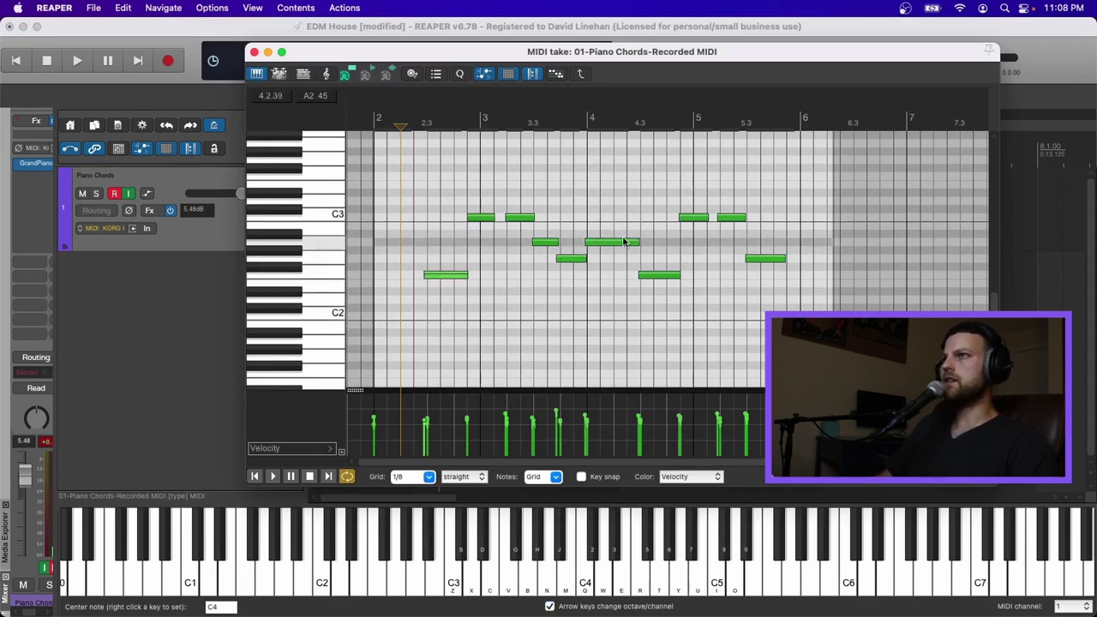
{"action": "left_click_drag", "start_coordinate": [612, 247], "coordinate": [403, 246]}
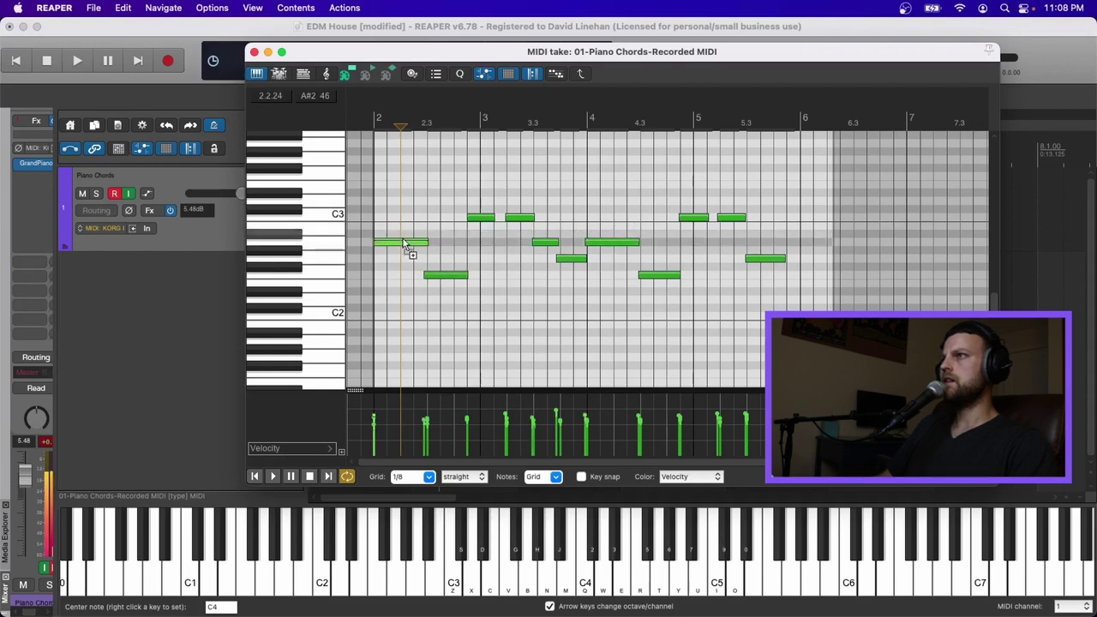
Select all the bass notes below the chords, adjust their velocities and play back the result
{"action": "scroll", "coordinate": [507, 162], "scroll_direction": "up", "scroll_amount": 5}
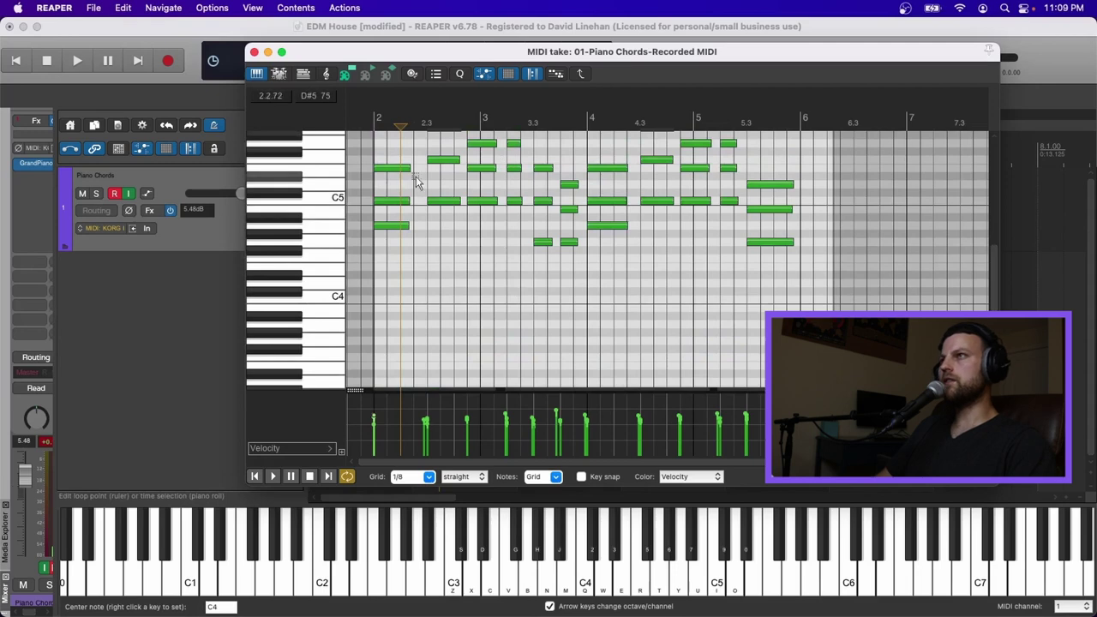
{"action": "scroll", "coordinate": [472, 162], "scroll_direction": "down", "scroll_amount": 4}
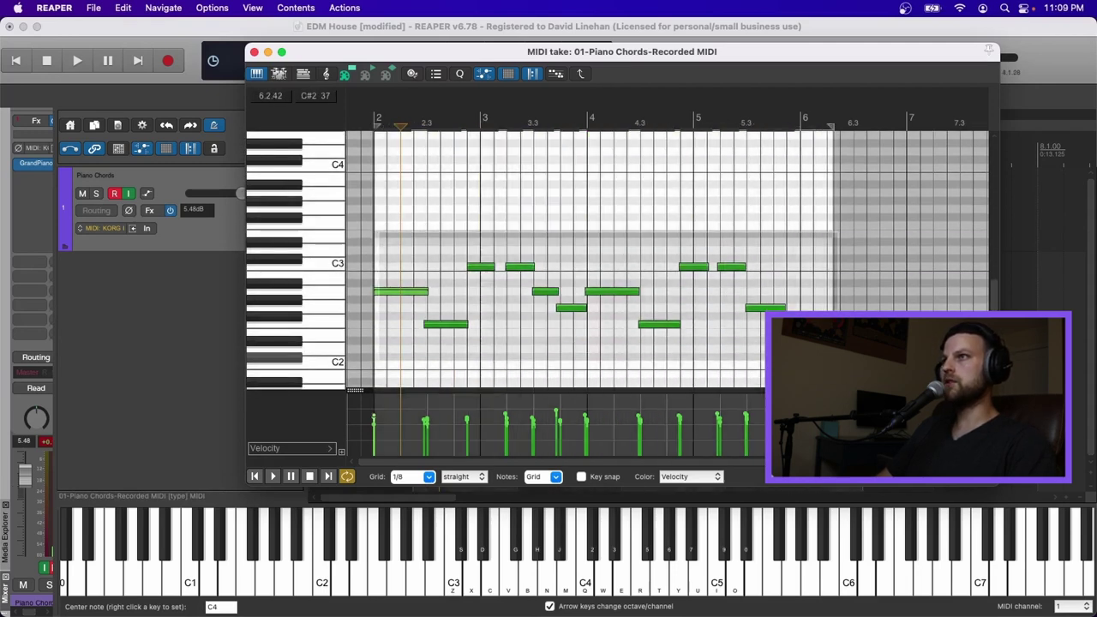
{"action": "scroll", "coordinate": [517, 216], "scroll_direction": "down", "scroll_amount": 1}
{"action": "scroll", "coordinate": [401, 321], "scroll_direction": "down", "scroll_amount": 3}
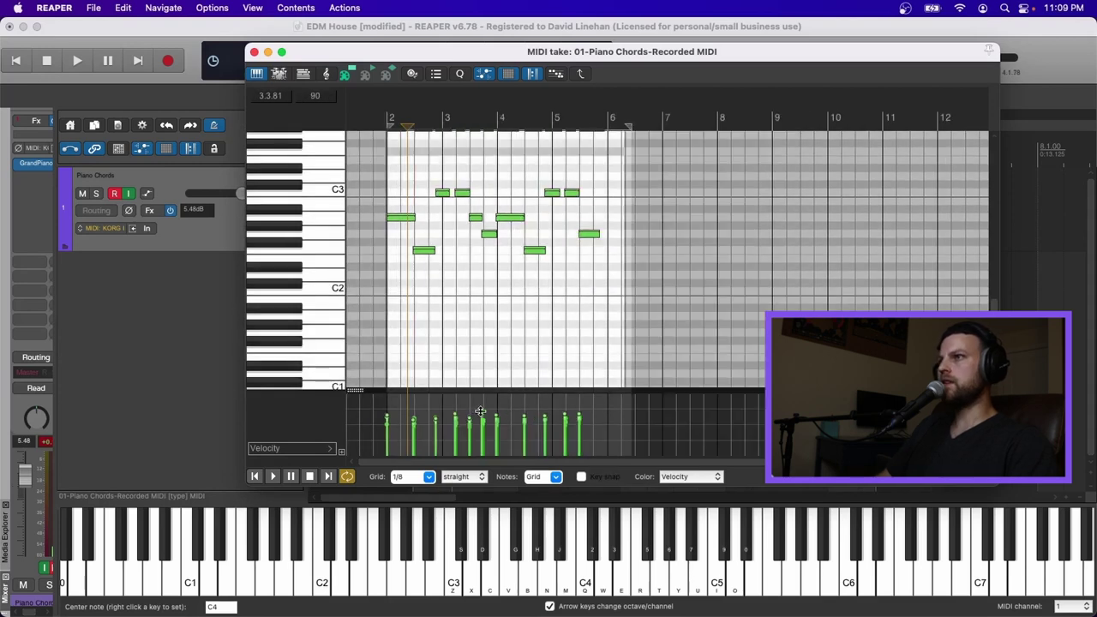
{"action": "left_click_drag", "start_coordinate": [480, 411], "coordinate": [437, 416]}
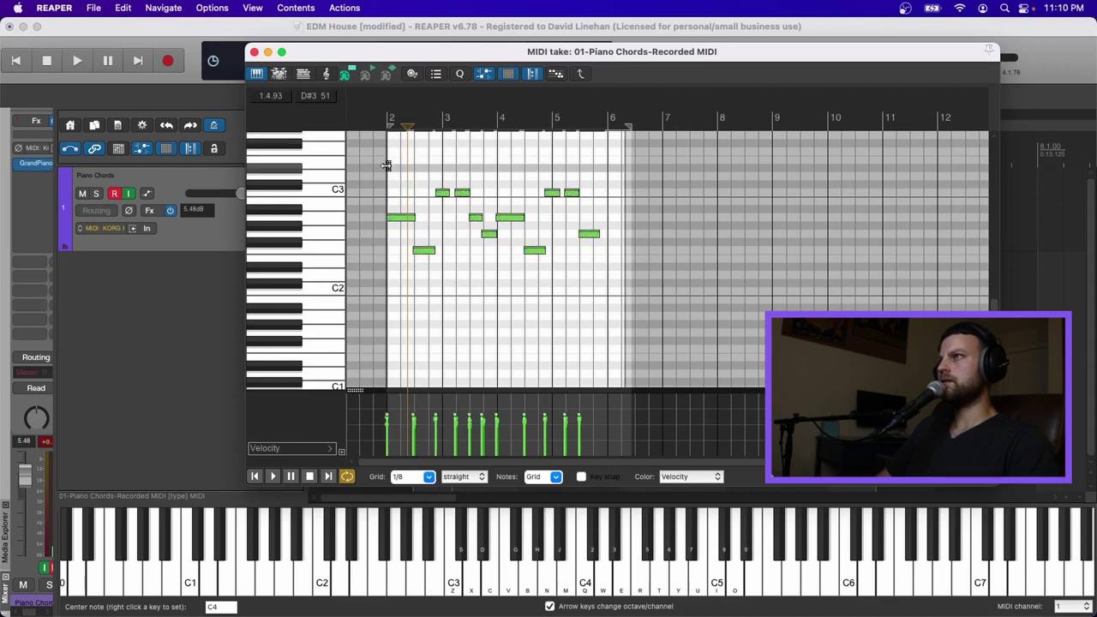
{"action": "key", "text": "space"}
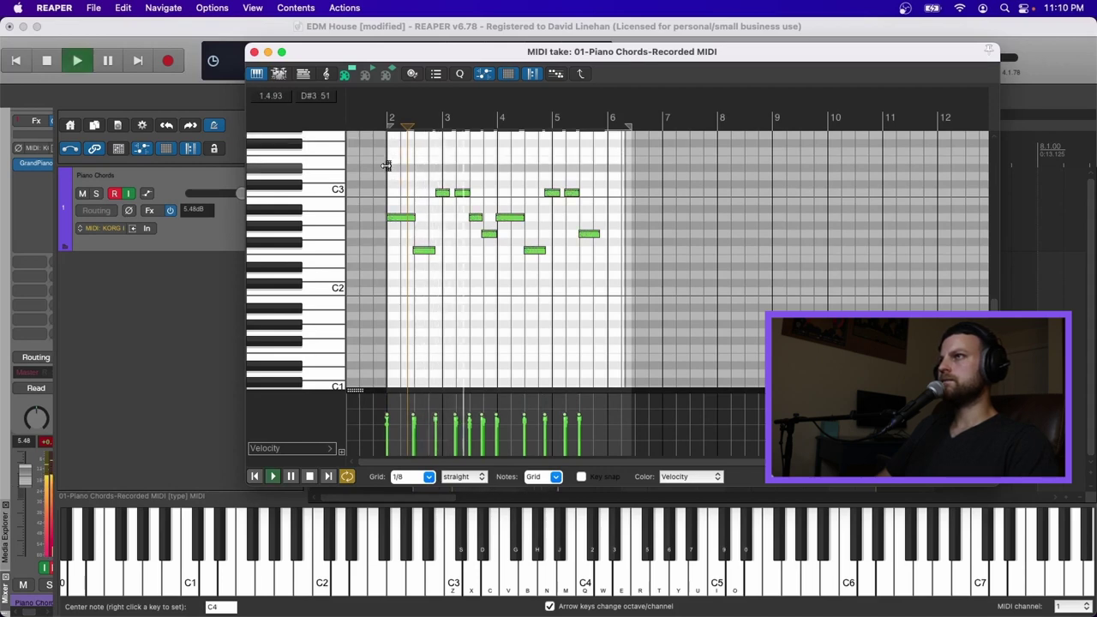
{"action": "key", "text": "space"}
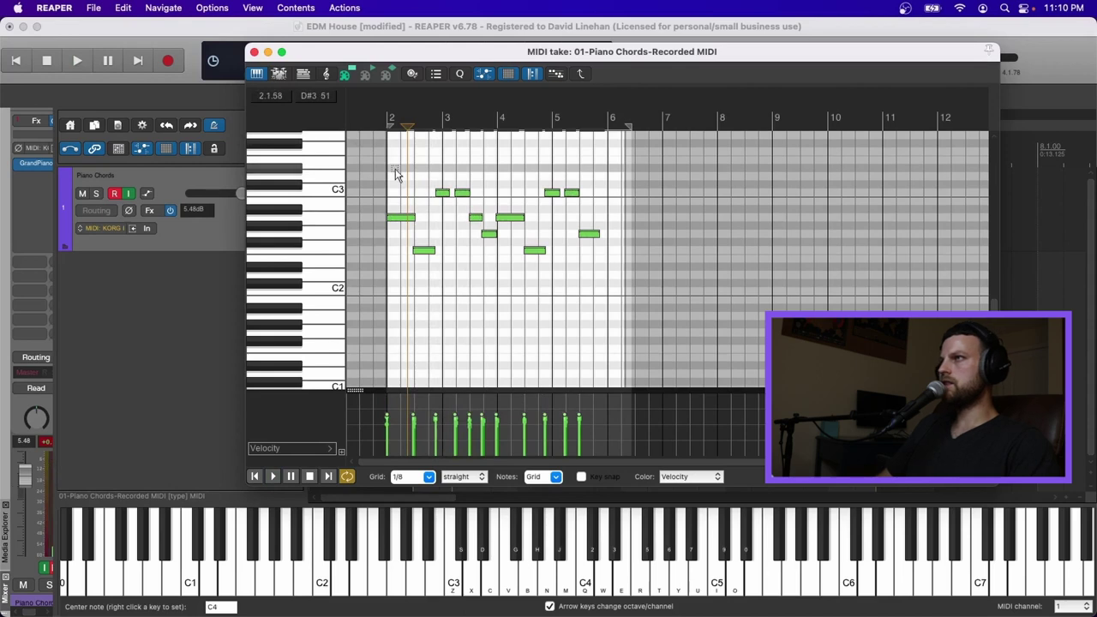
Quantize the selected bass notes' positions to the 1/8 grid at 100% strength and play them back from bar 2
{"action": "left_click_drag", "start_coordinate": [390, 159], "coordinate": [614, 296]}
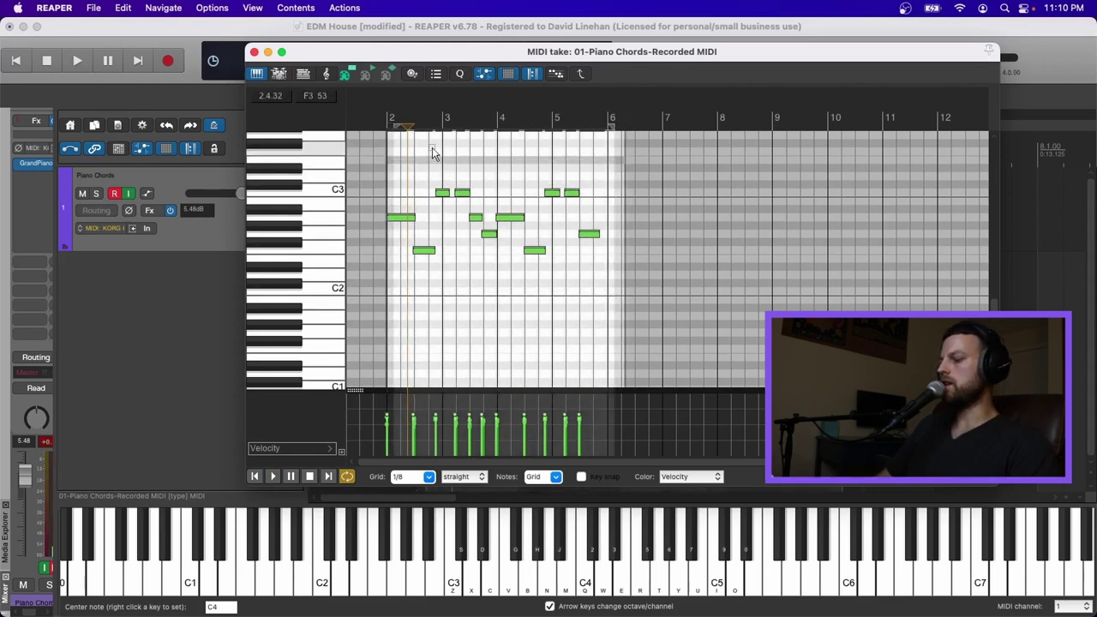
{"action": "key", "text": "super+q"}
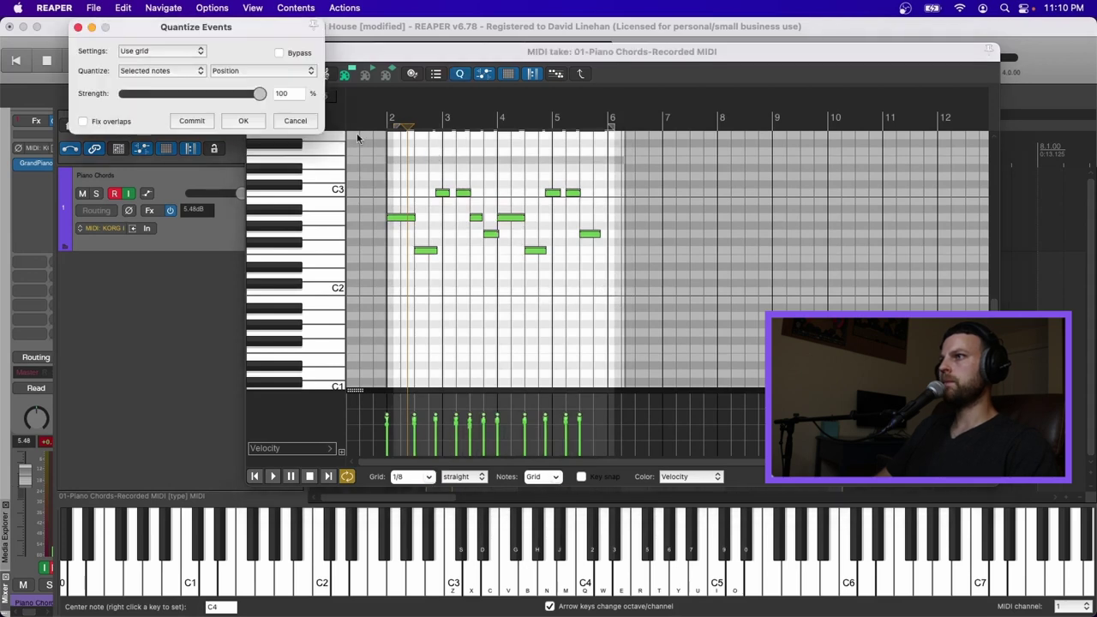
{"action": "left_click", "coordinate": [243, 121]}
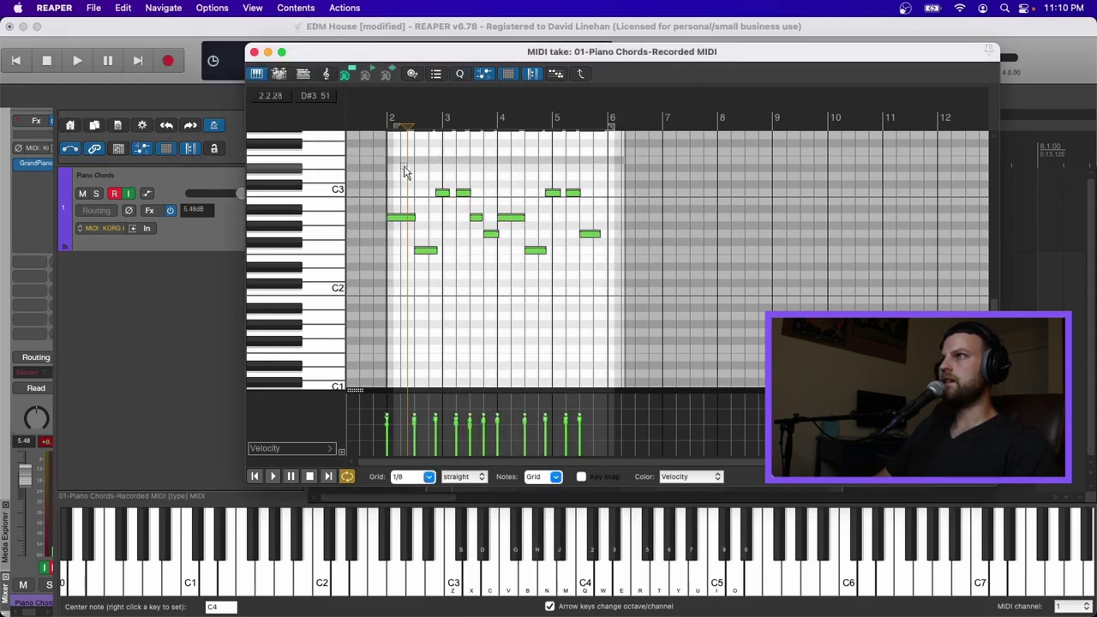
{"action": "left_click", "coordinate": [386, 172]}
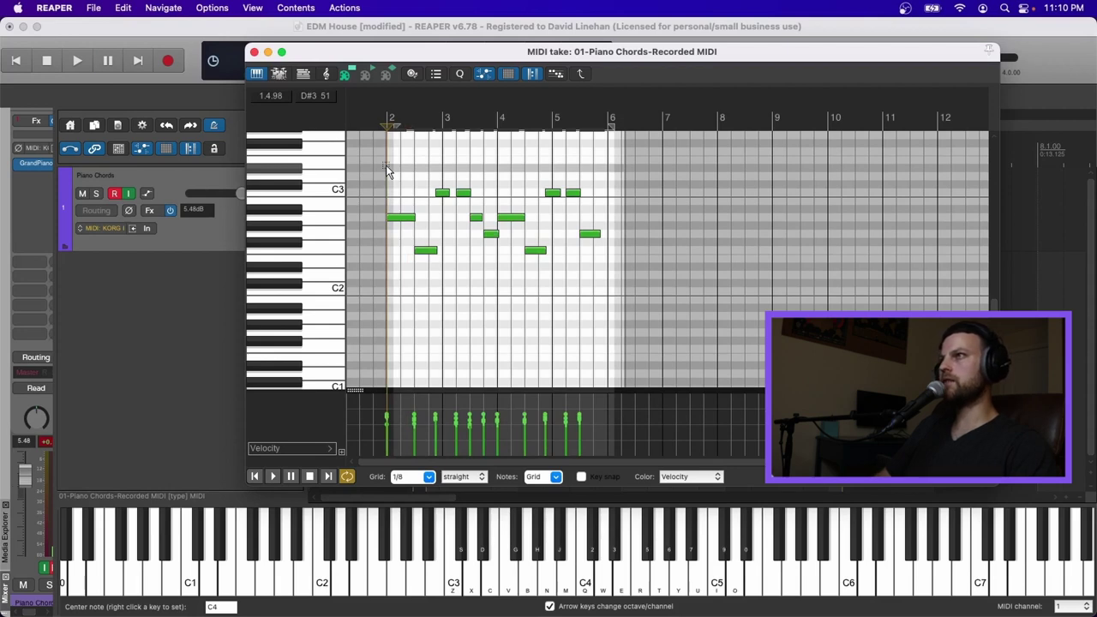
{"action": "key", "text": "space"}
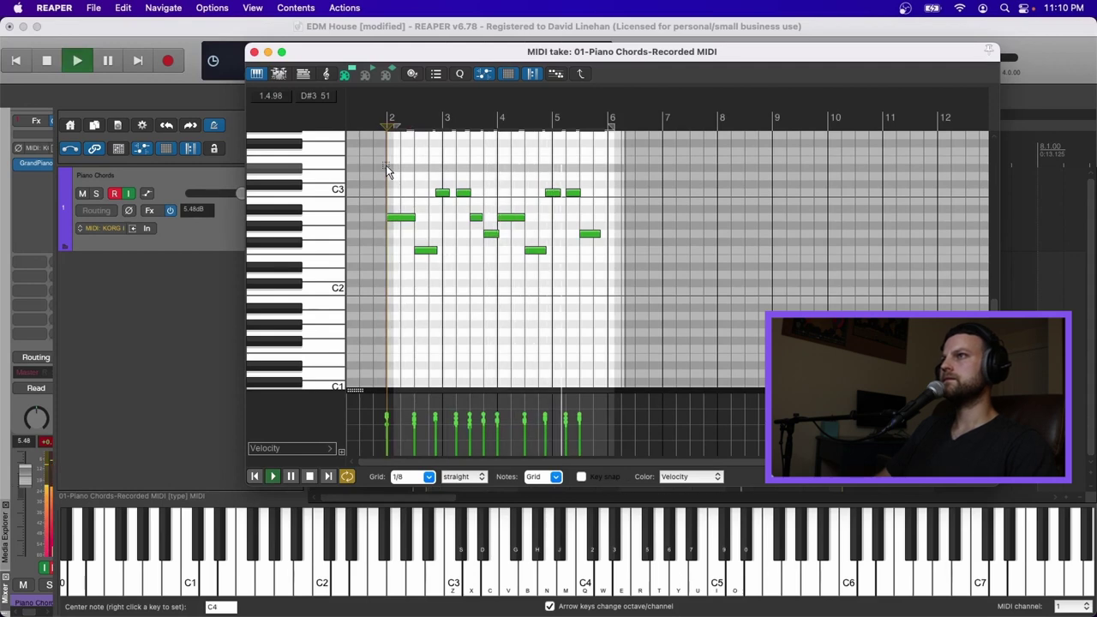
{"action": "key", "text": "space"}
Select all the piano chord notes above the bass line and lengthen them together slightly
{"action": "scroll", "coordinate": [434, 194], "scroll_direction": "up", "scroll_amount": 2}
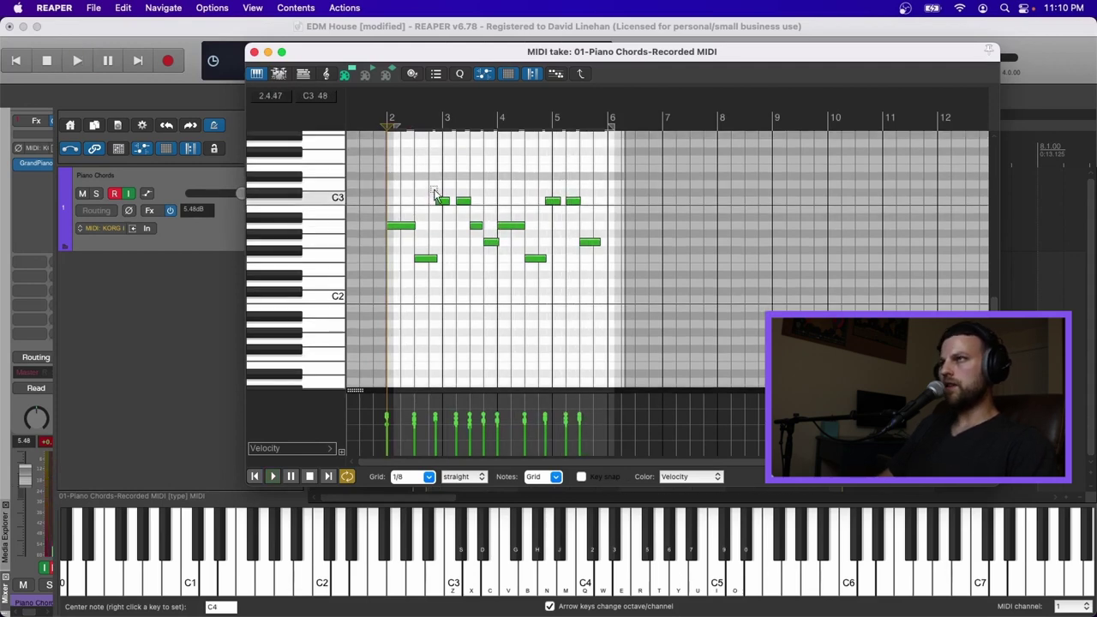
{"action": "scroll", "coordinate": [434, 193], "scroll_direction": "up", "scroll_amount": 10}
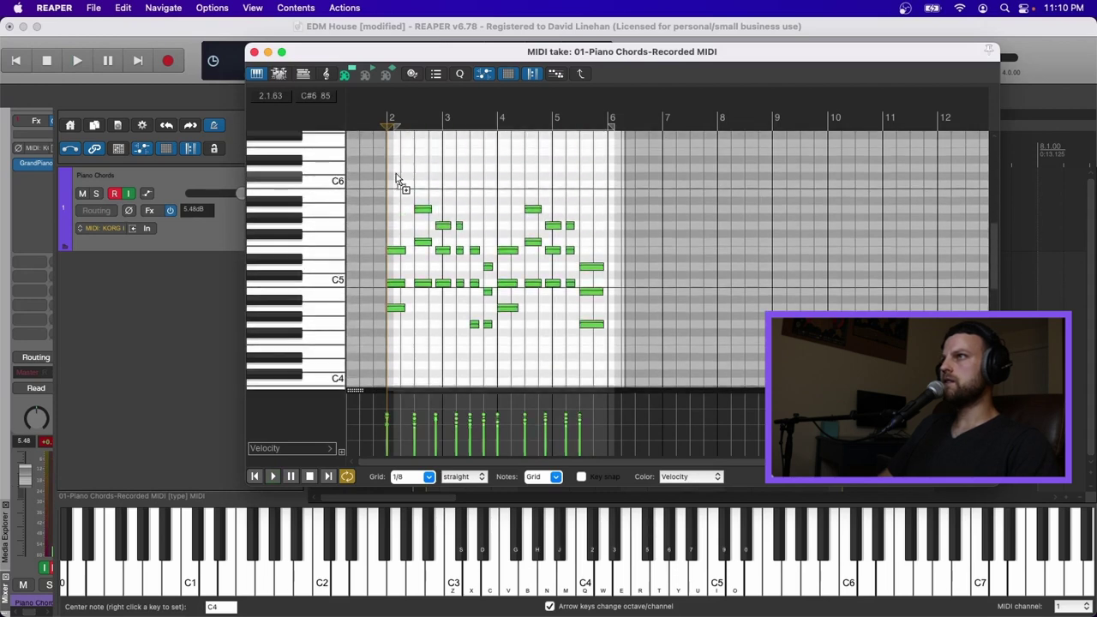
{"action": "left_click_drag", "start_coordinate": [403, 250], "coordinate": [408, 250]}
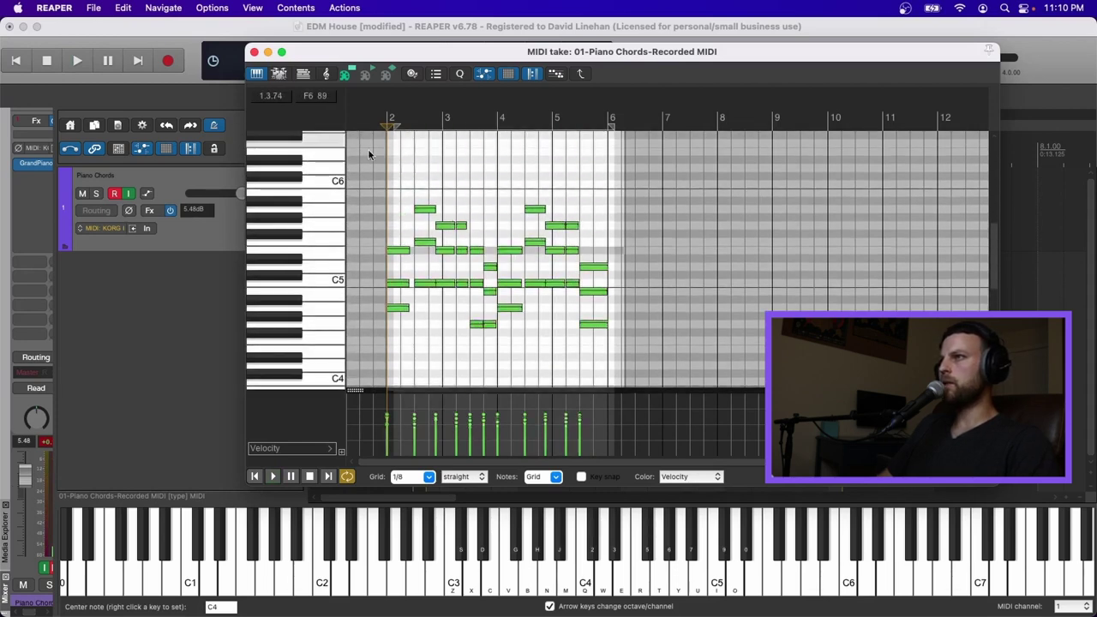
Lengthen the three notes of the first chord at bar 2 so they end just before beat 2.3
{"action": "scroll", "coordinate": [451, 186], "scroll_direction": "down", "scroll_amount": 1}
{"action": "scroll", "coordinate": [415, 192], "scroll_direction": "up", "scroll_amount": 8}
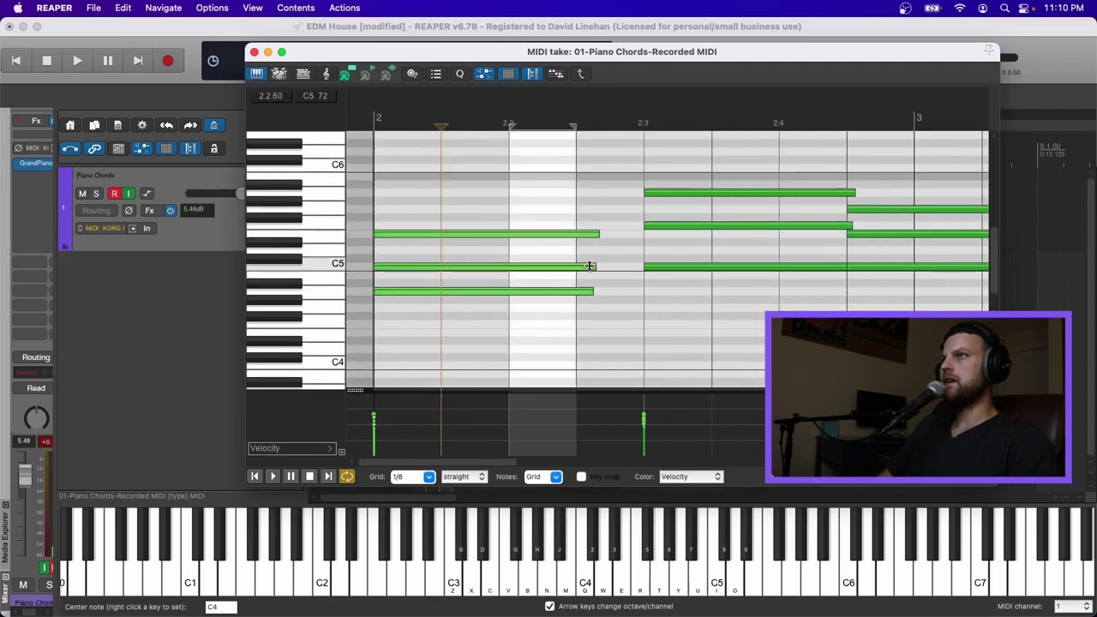
{"action": "left_click_drag", "start_coordinate": [594, 267], "coordinate": [607, 267]}
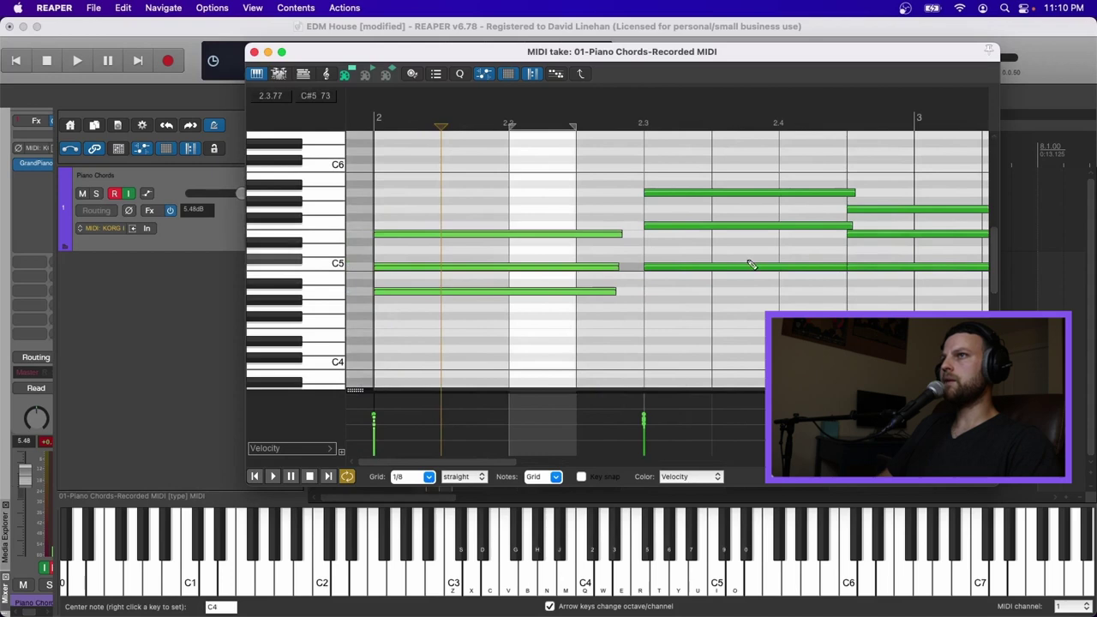
Select the three notes of the chord at 2.3 and shorten them to end just before the next chord starts
{"action": "scroll", "coordinate": [649, 232], "scroll_direction": "right", "scroll_amount": 8}
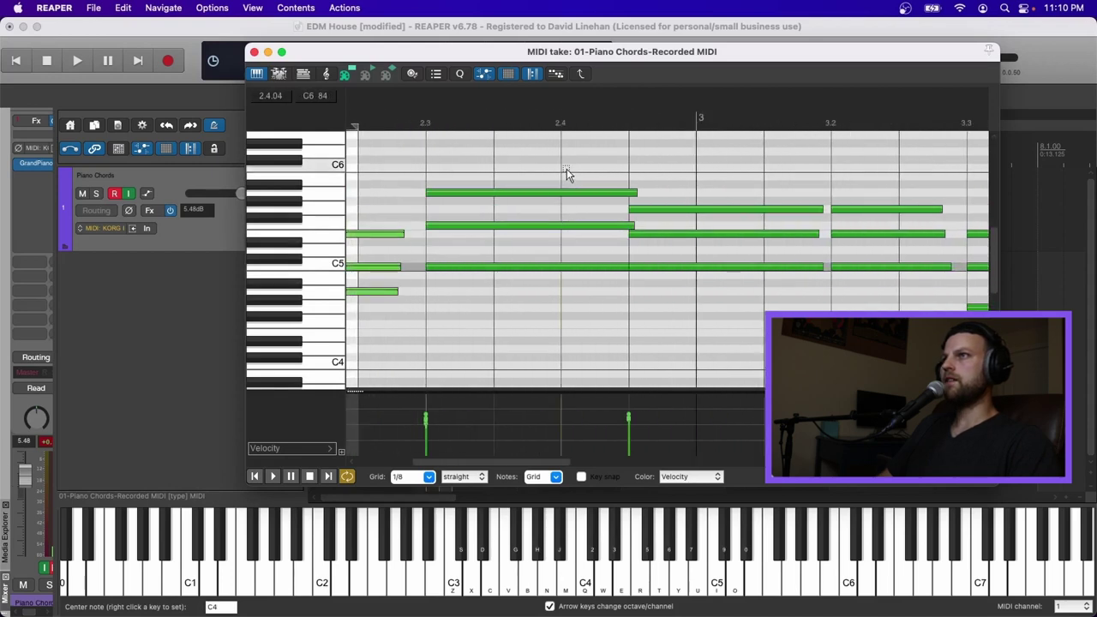
{"action": "left_click_drag", "start_coordinate": [591, 177], "coordinate": [584, 300]}
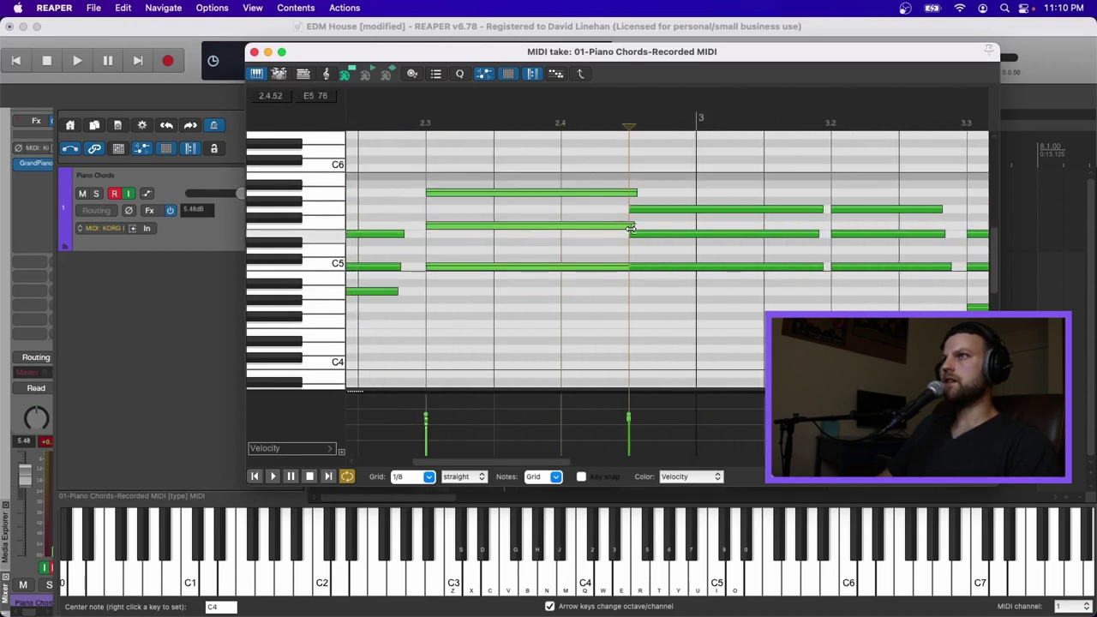
{"action": "left_click_drag", "start_coordinate": [634, 225], "coordinate": [615, 224]}
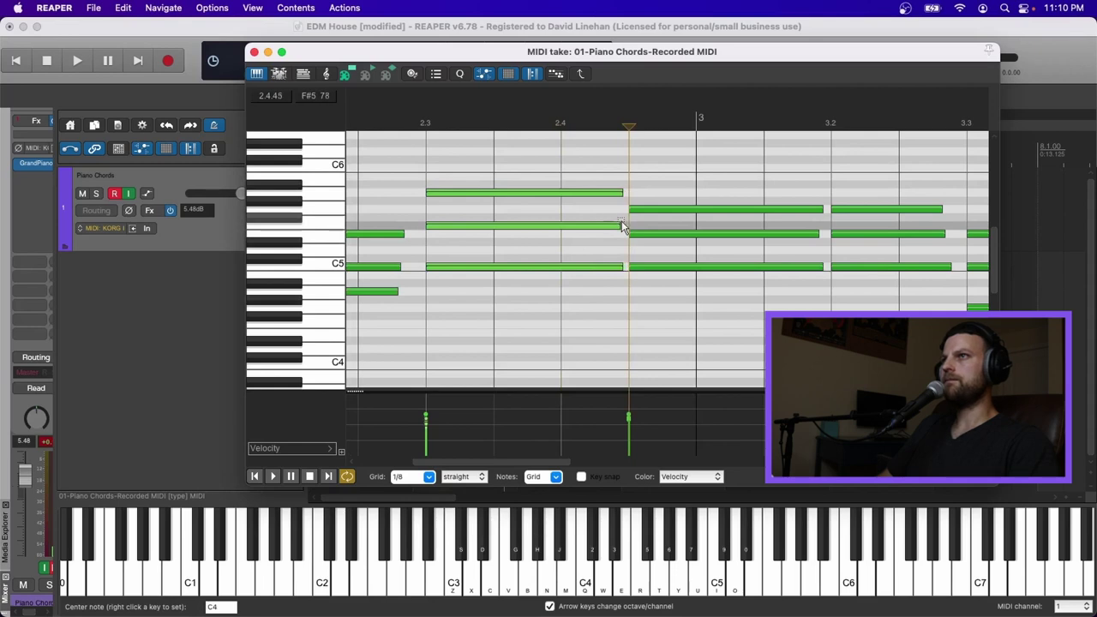
{"action": "scroll", "coordinate": [656, 211], "scroll_direction": "right", "scroll_amount": 8}
{"action": "scroll", "coordinate": [655, 208], "scroll_direction": "right", "scroll_amount": 1}
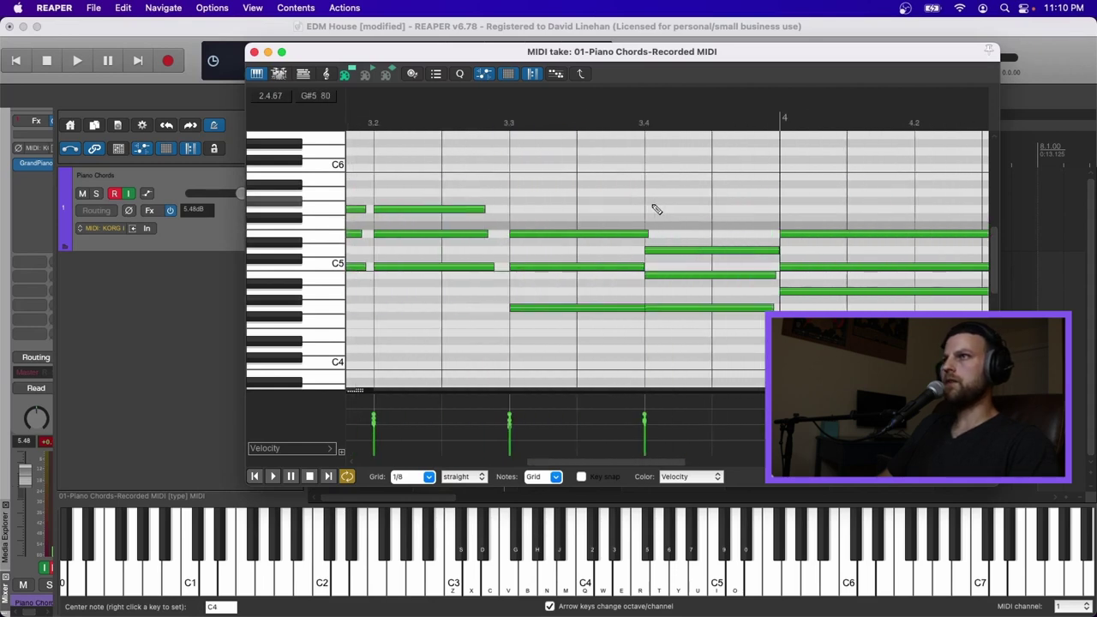
Shorten the overlapping bass notes so each ends where the next one begins, and play back the result from bar 2
{"action": "scroll", "coordinate": [587, 214], "scroll_direction": "down", "scroll_amount": 6}
{"action": "scroll", "coordinate": [514, 225], "scroll_direction": "down", "scroll_amount": 5}
{"action": "scroll", "coordinate": [498, 227], "scroll_direction": "down", "scroll_amount": 1}
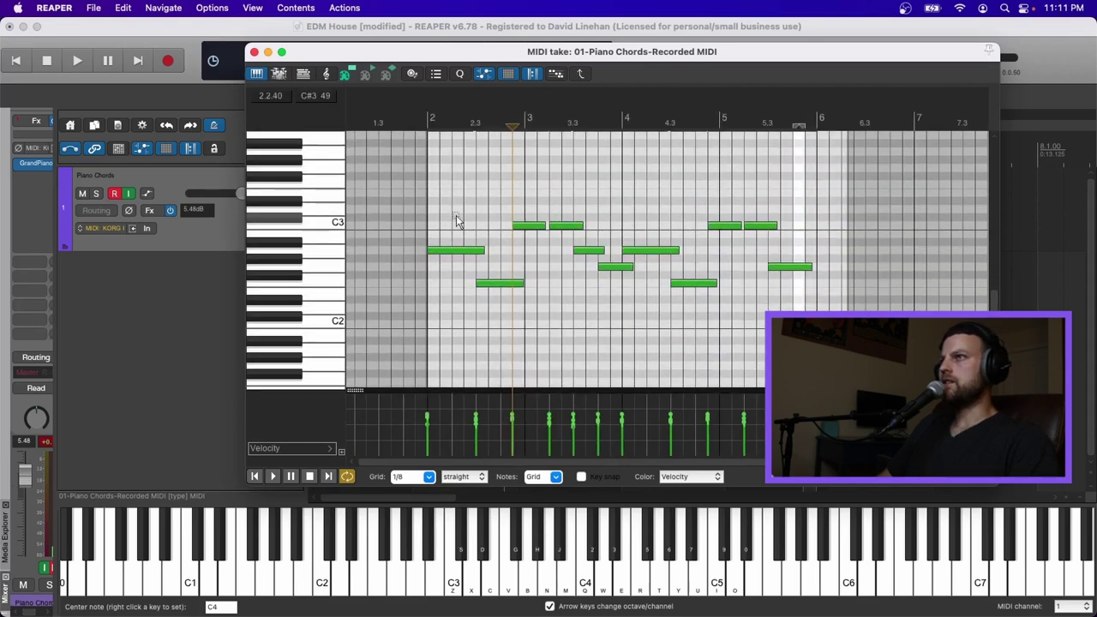
{"action": "left_click", "coordinate": [439, 219]}
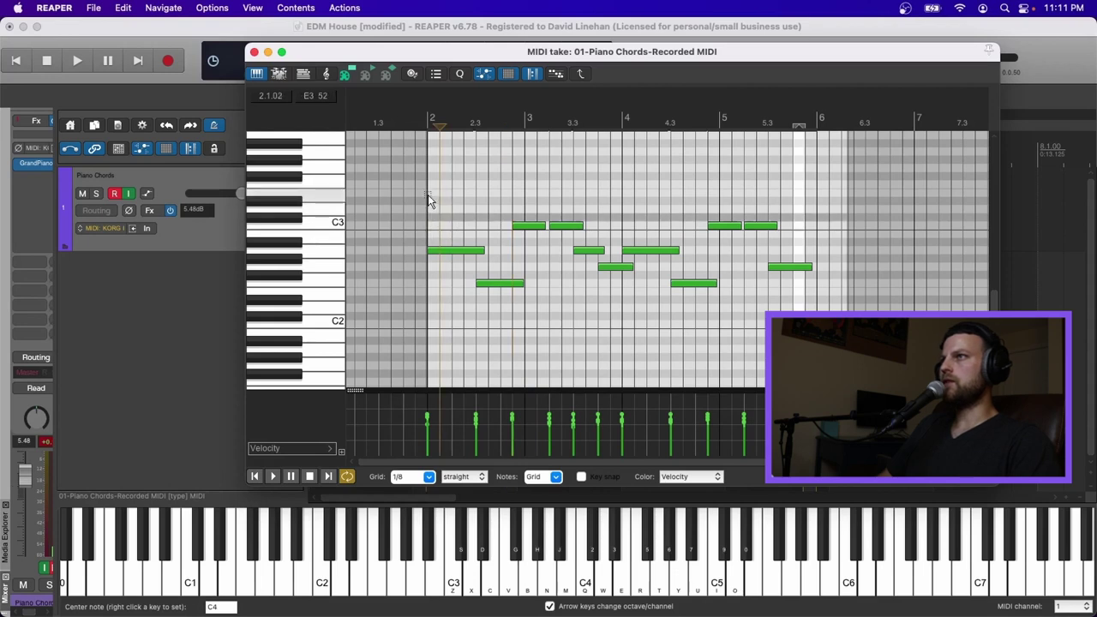
{"action": "scroll", "coordinate": [527, 198], "scroll_direction": "up", "scroll_amount": 5}
{"action": "scroll", "coordinate": [462, 209], "scroll_direction": "left", "scroll_amount": 3}
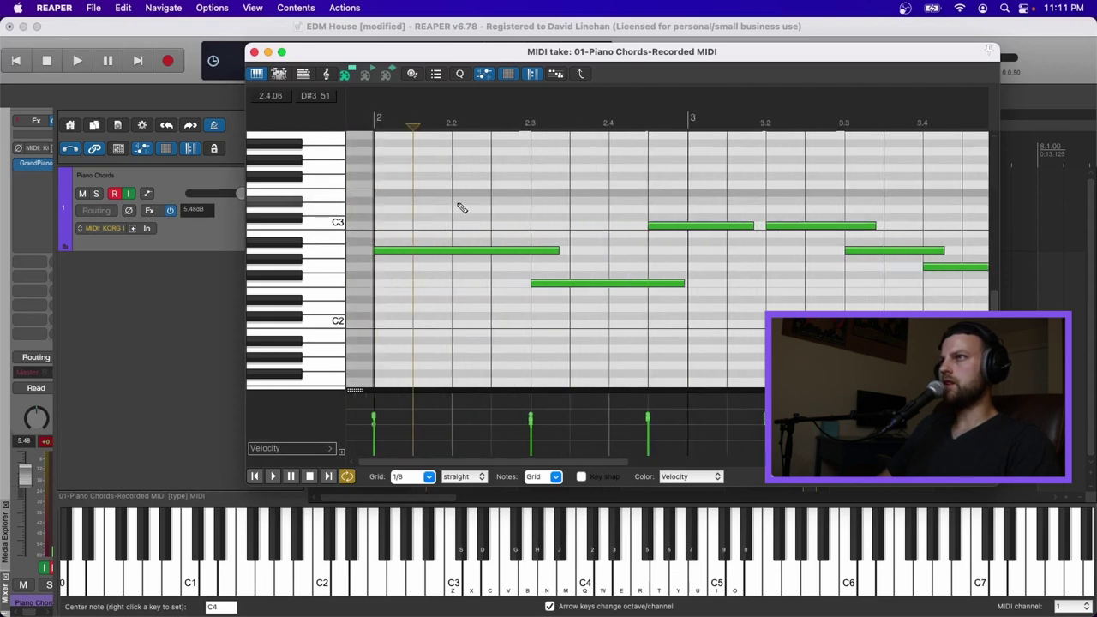
{"action": "left_click", "coordinate": [551, 249]}
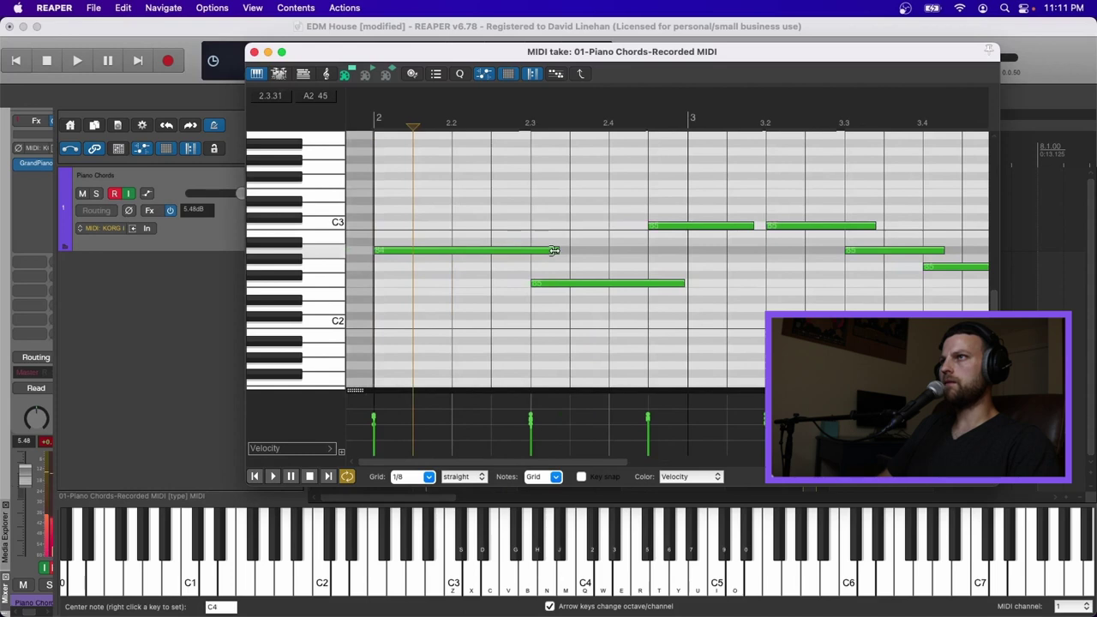
{"action": "scroll", "coordinate": [379, 187], "scroll_direction": "down", "scroll_amount": 5}
{"action": "key", "text": "space"}
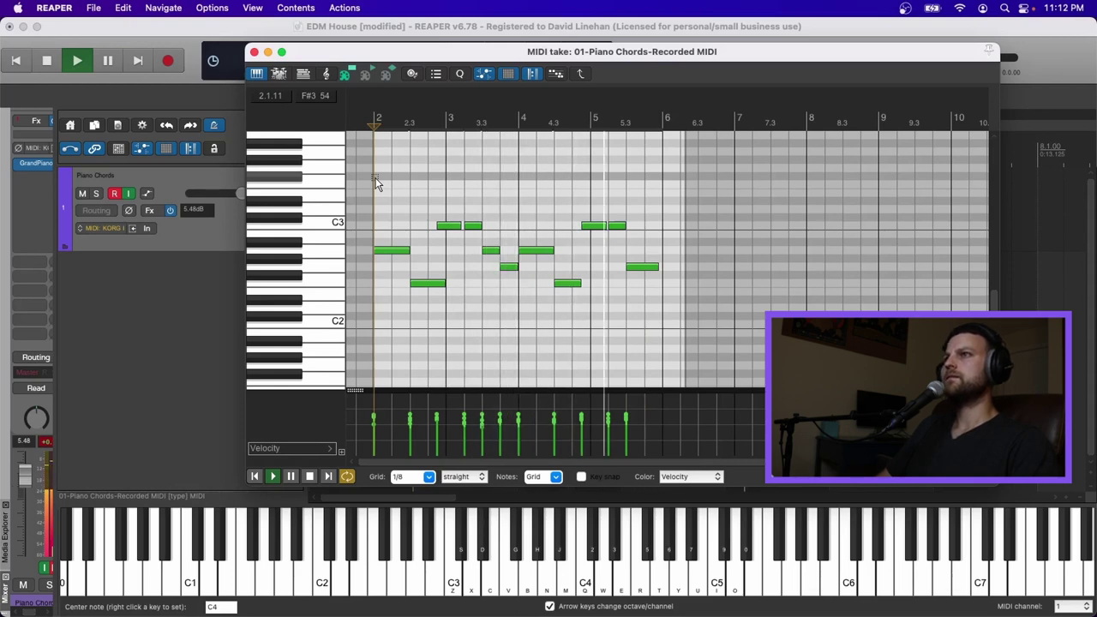
{"action": "key", "text": "space"}
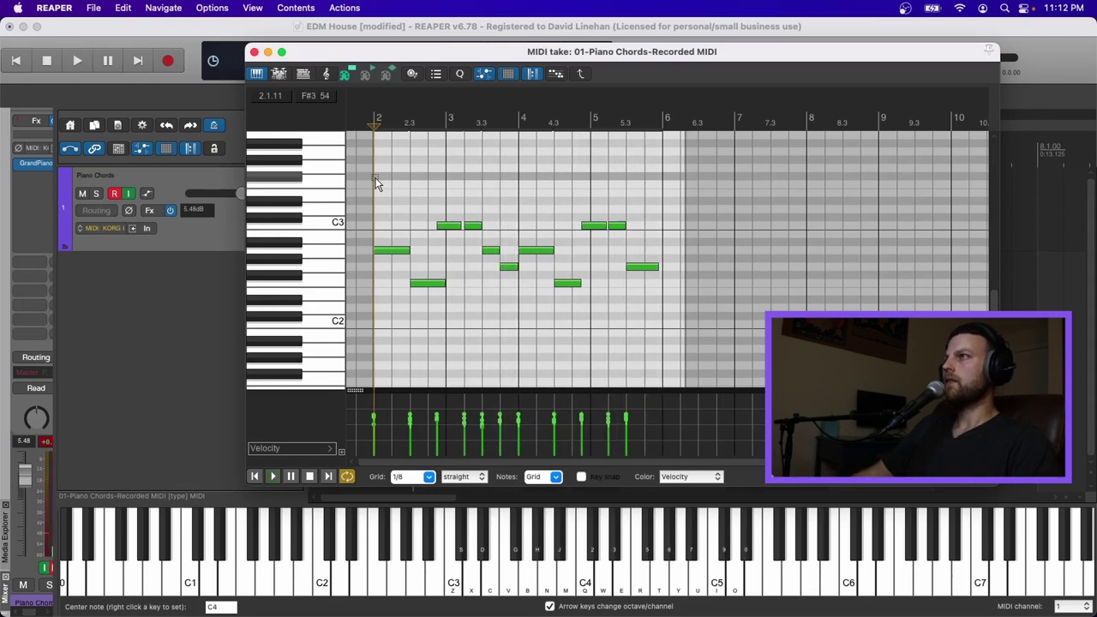
Select and copy all the bass notes below the chords, and close the MIDI editor
{"action": "key", "text": "Escape"}
{"action": "double_click", "coordinate": [442, 233]}
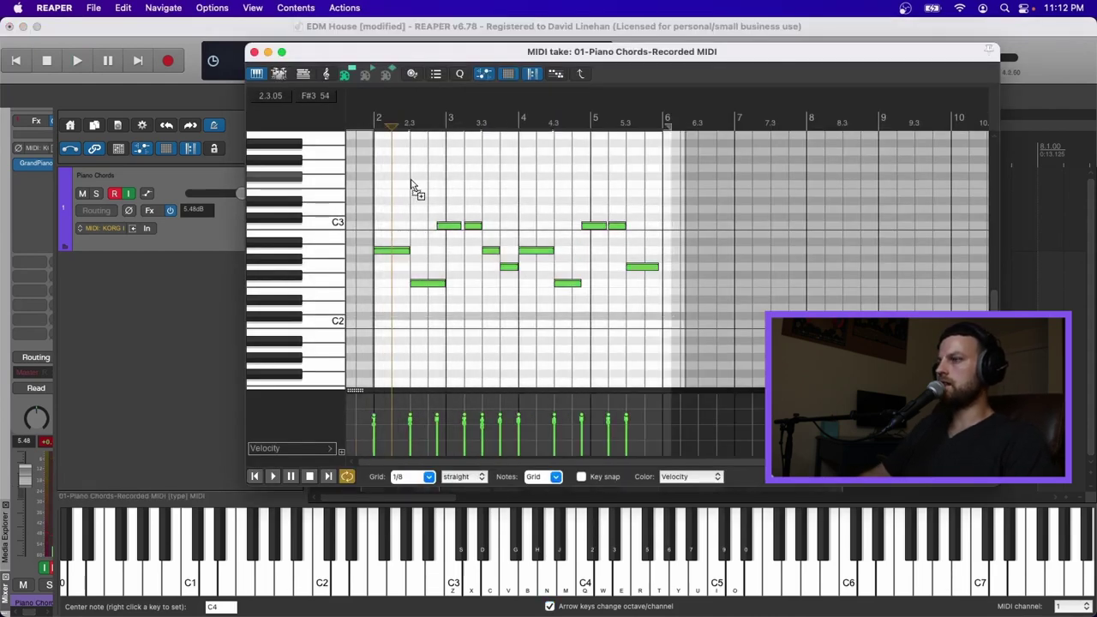
{"action": "key", "text": "Escape"}
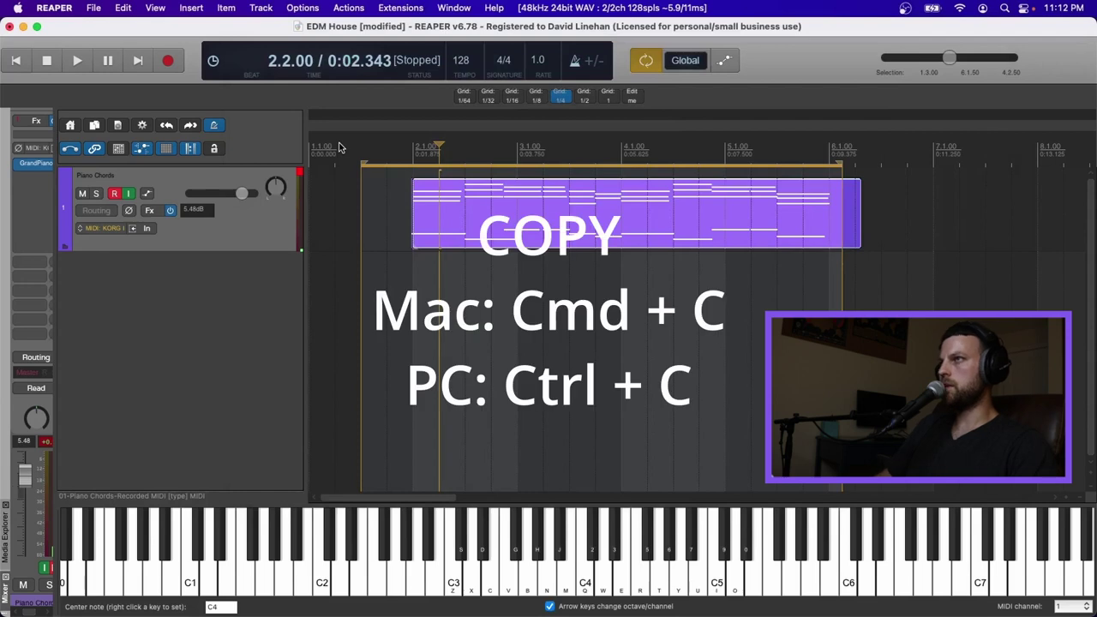
Insert a new track named Bass below Piano Chords and load the VSTi Lokomotiv (ArchetypeInst) on it
{"action": "double_click", "coordinate": [179, 281]}
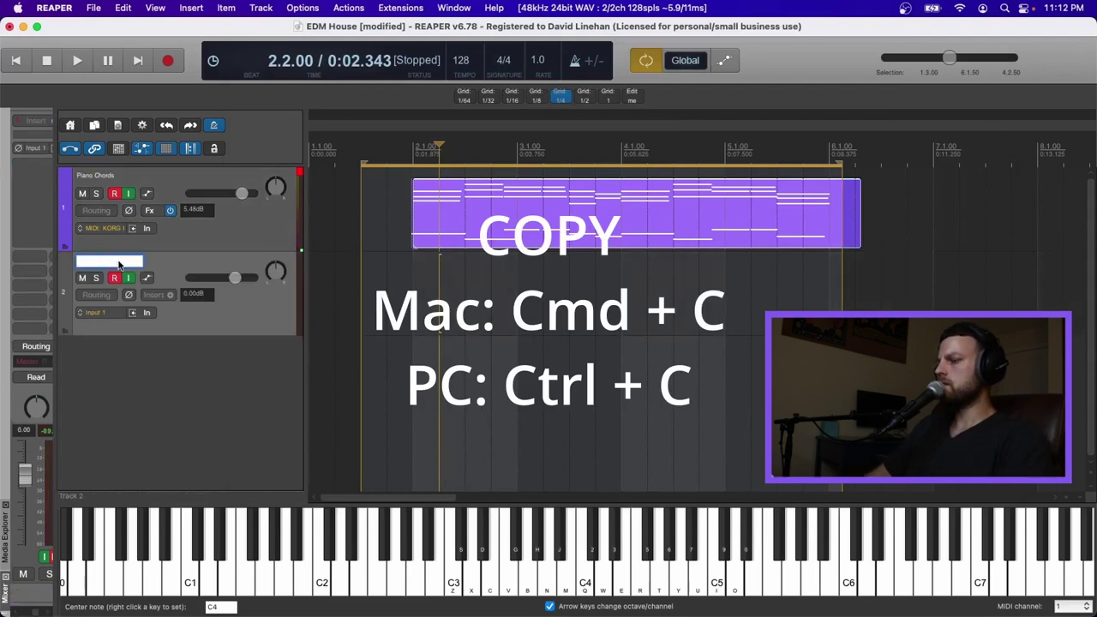
{"action": "type", "text": "Bass"}
{"action": "key", "text": "Return"}
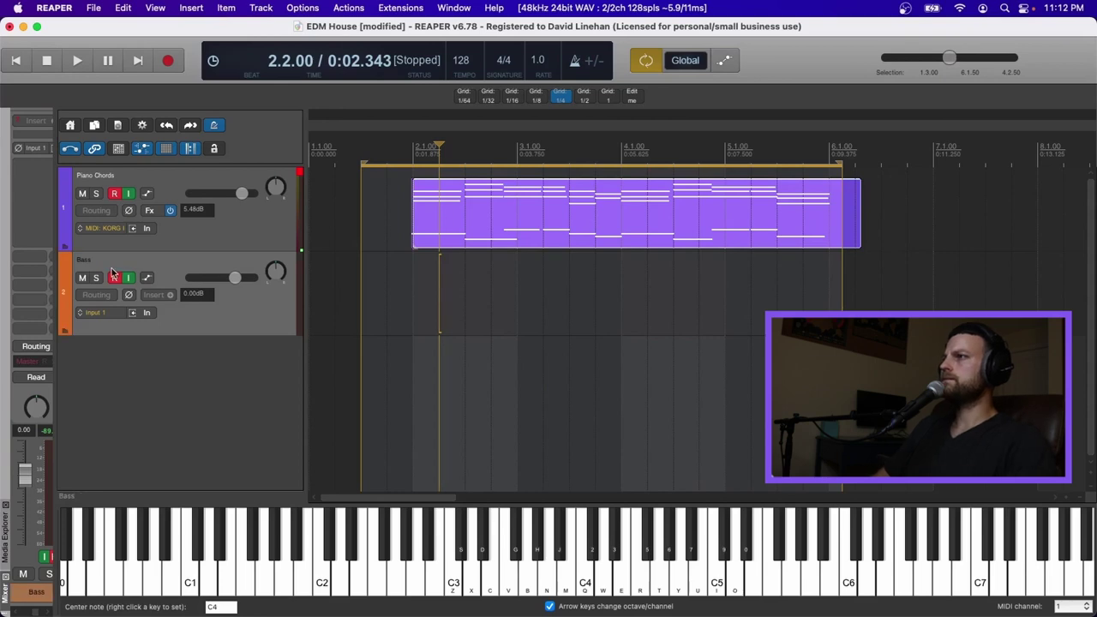
{"action": "left_click", "coordinate": [153, 296]}
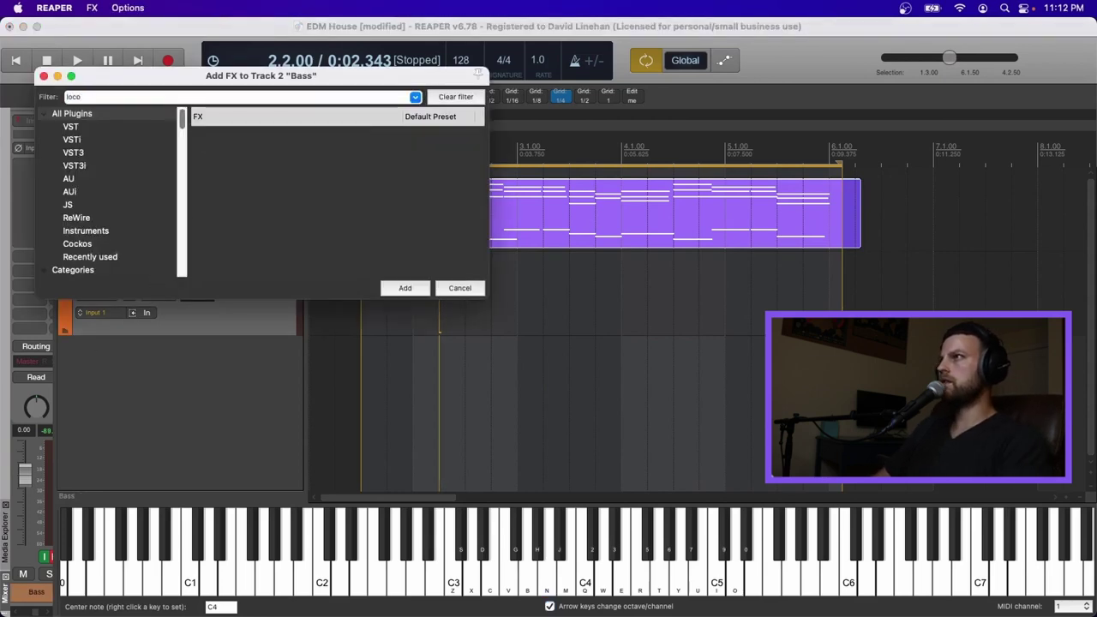
{"action": "left_click", "coordinate": [405, 288]}
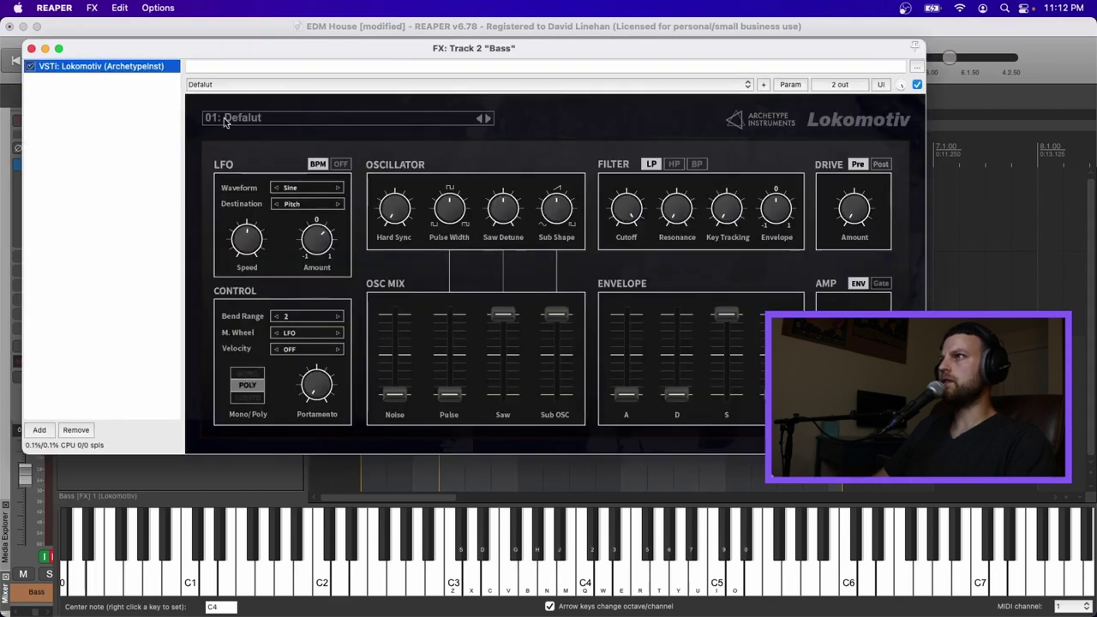
Paste the copied notes onto the Bass track at bar 2 and trim the Piano Chords item's end to its last chord
{"action": "left_click", "coordinate": [412, 265]}
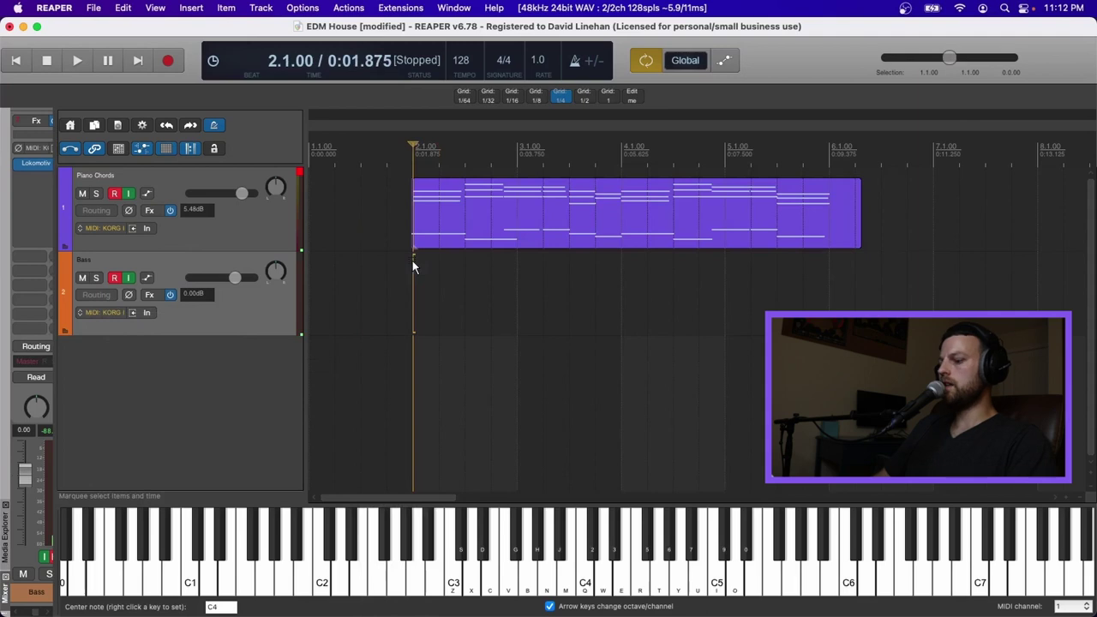
{"action": "key", "text": "super+v"}
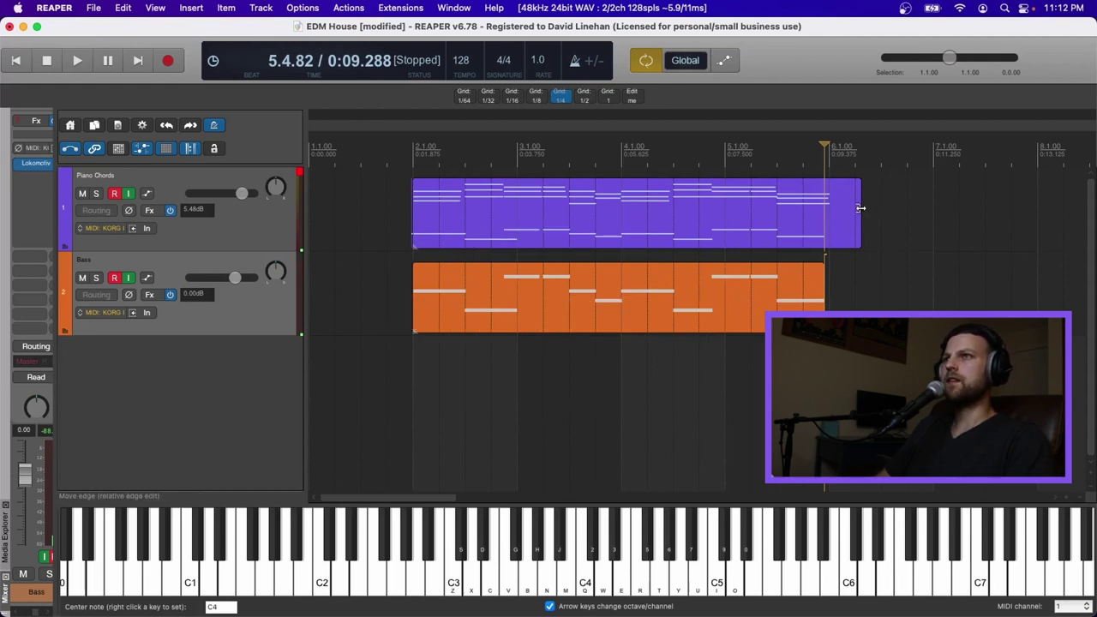
{"action": "left_click_drag", "start_coordinate": [861, 207], "coordinate": [828, 207]}
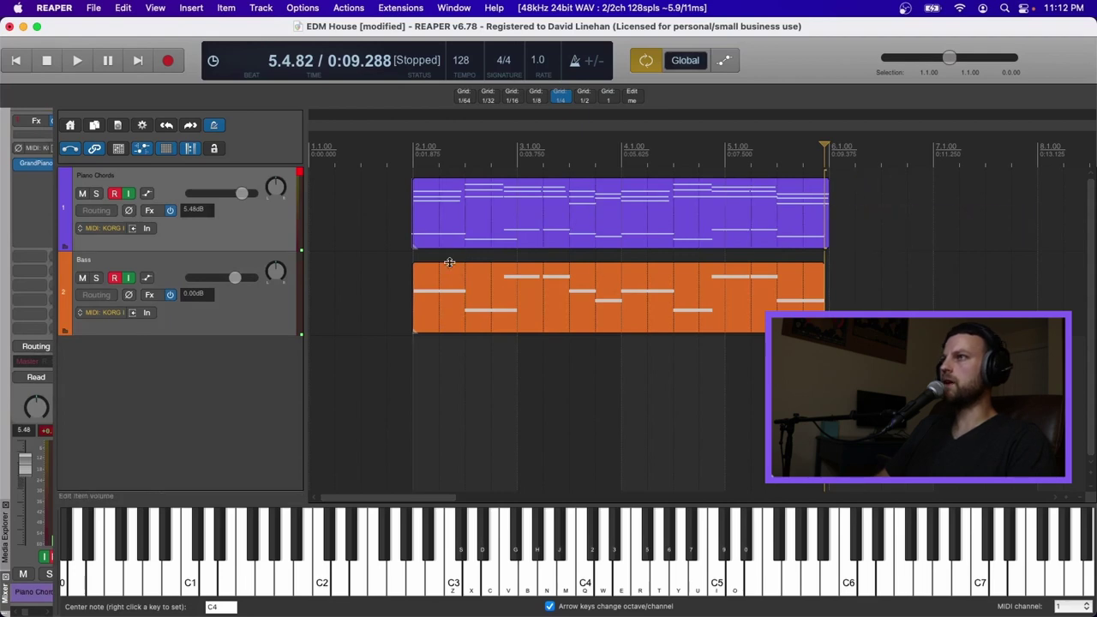
Lower the Bass track's volume to about -16 dB during playback from bar 2, and extend the bass item's end to match the chords item
{"action": "left_click", "coordinate": [416, 260]}
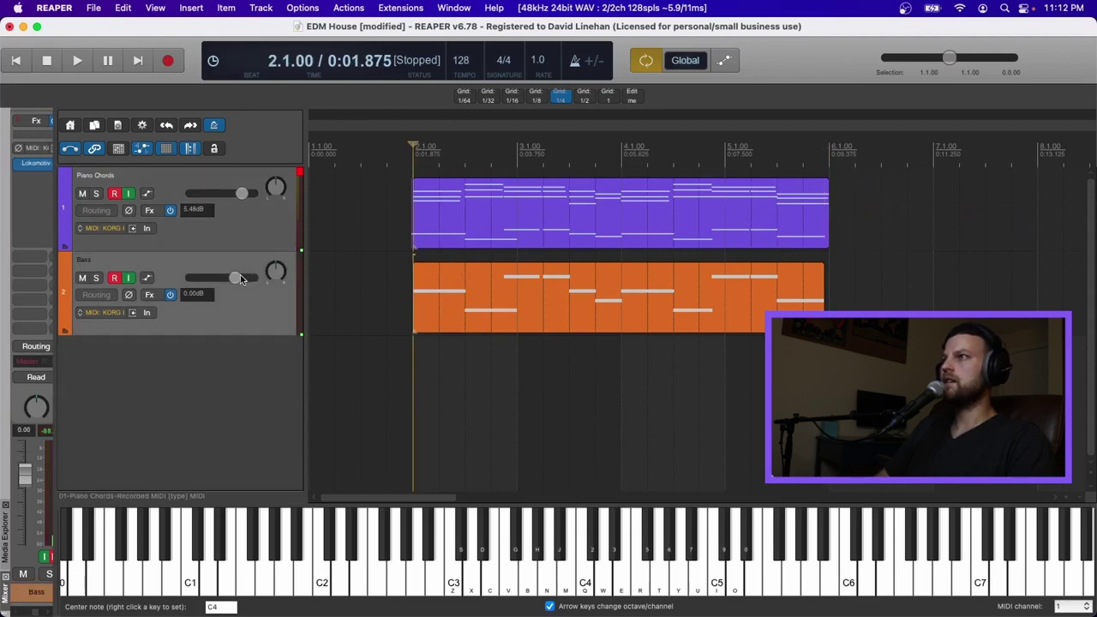
{"action": "left_click_drag", "start_coordinate": [237, 278], "coordinate": [219, 280]}
{"action": "key", "text": "space"}
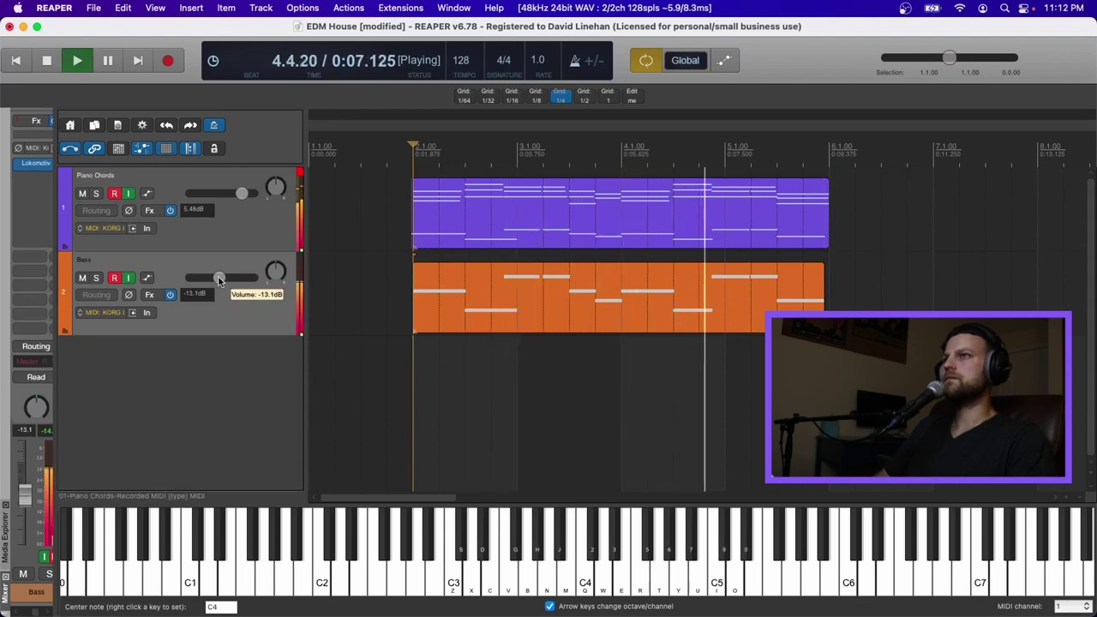
{"action": "left_click_drag", "start_coordinate": [218, 280], "coordinate": [216, 280]}
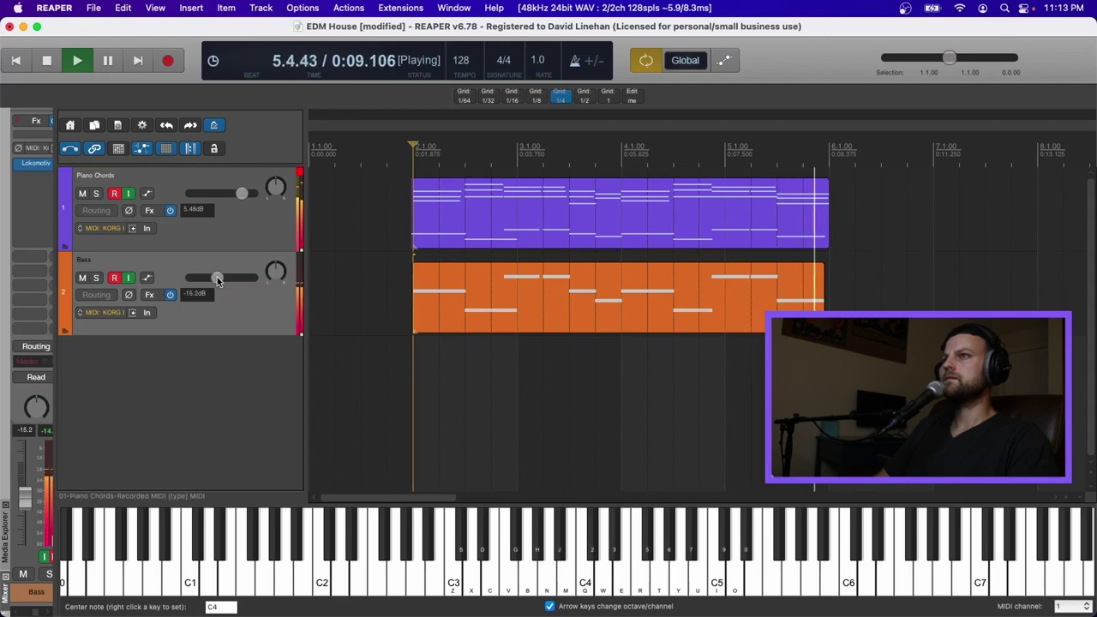
{"action": "key", "text": "space"}
{"action": "left_click_drag", "start_coordinate": [825, 280], "coordinate": [829, 280]}
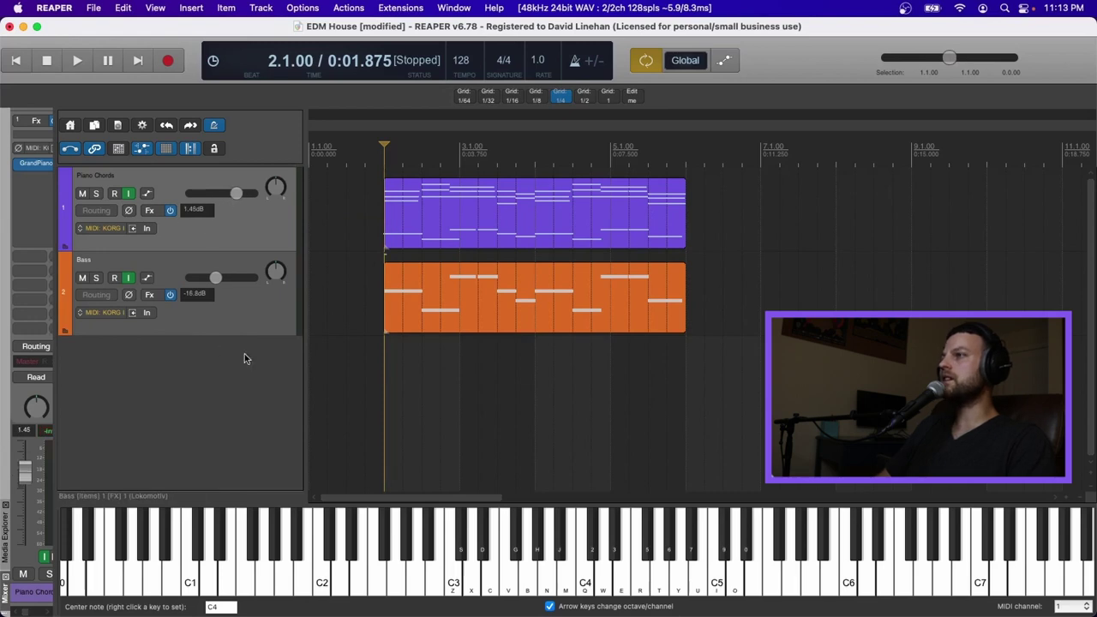
Insert a new track named Piano Melody and move it above the Piano Chords track
{"action": "left_click", "coordinate": [234, 342]}
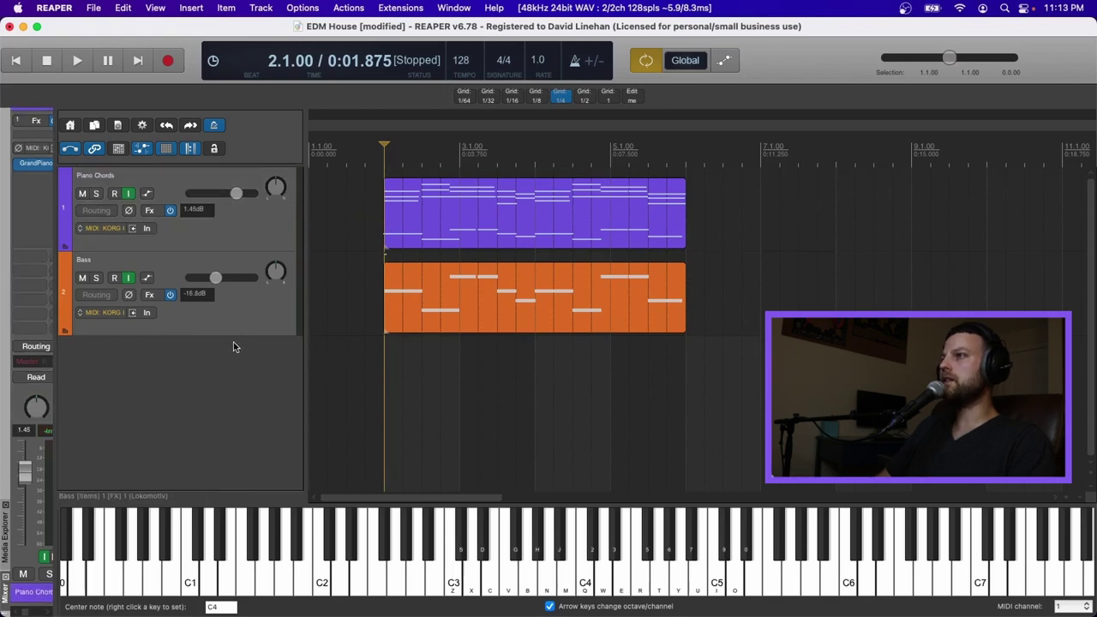
{"action": "double_click", "coordinate": [233, 346]}
{"action": "double_click", "coordinate": [116, 347]}
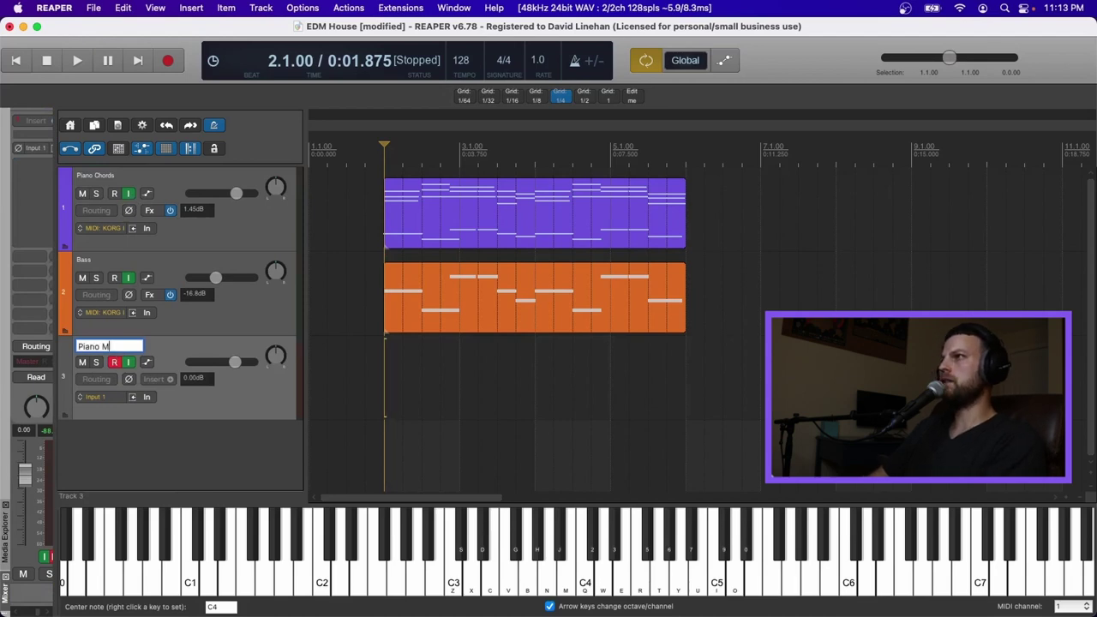
{"action": "key", "text": "Return"}
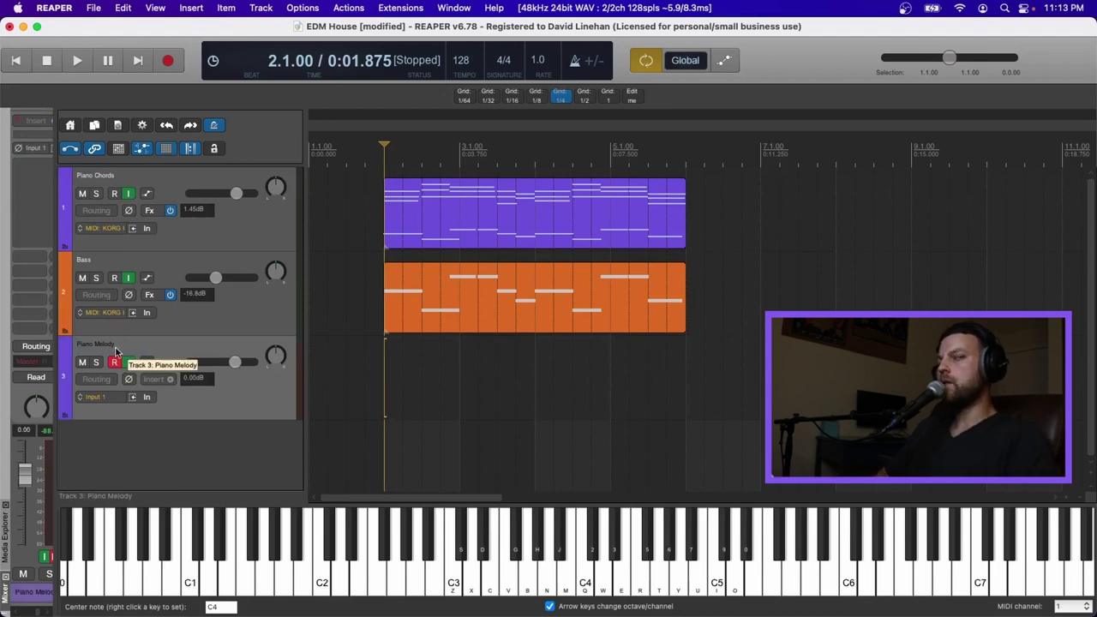
{"action": "left_click_drag", "start_coordinate": [206, 349], "coordinate": [200, 153]}
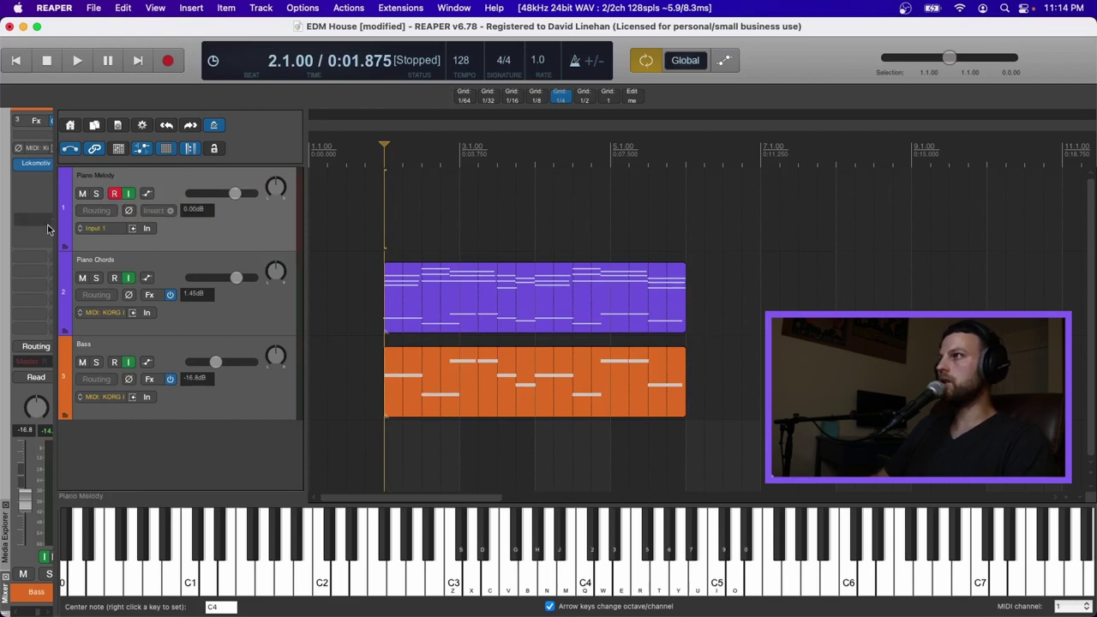
Load the VST3i GrandPiano (audiolatry) instrument on the Piano Melody track
{"action": "left_click", "coordinate": [115, 195]}
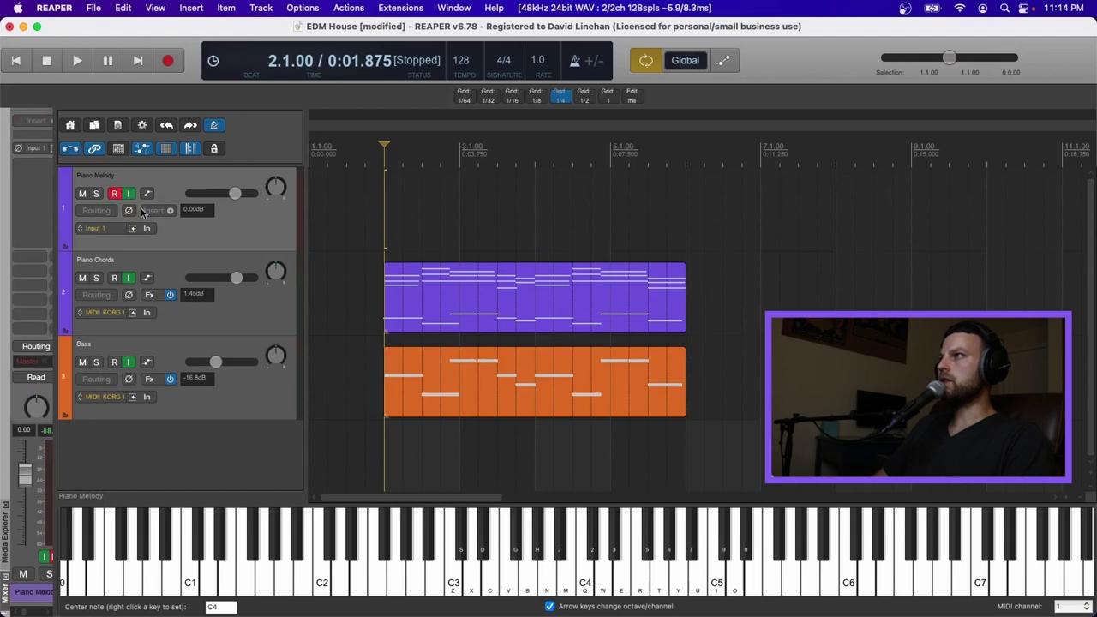
{"action": "left_click", "coordinate": [145, 211]}
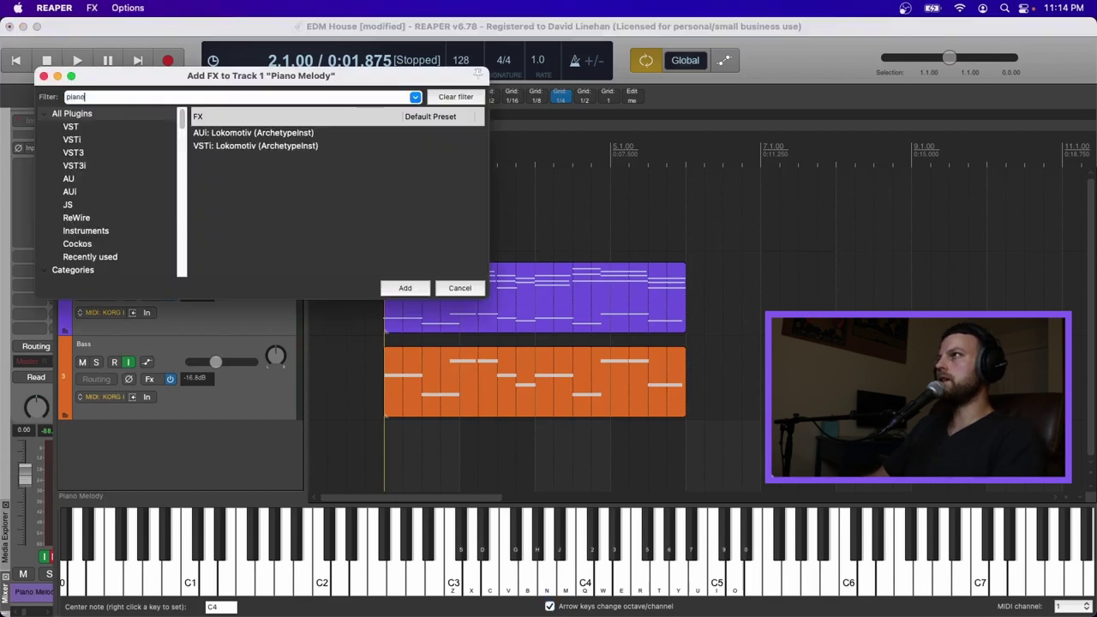
{"action": "left_click", "coordinate": [298, 145]}
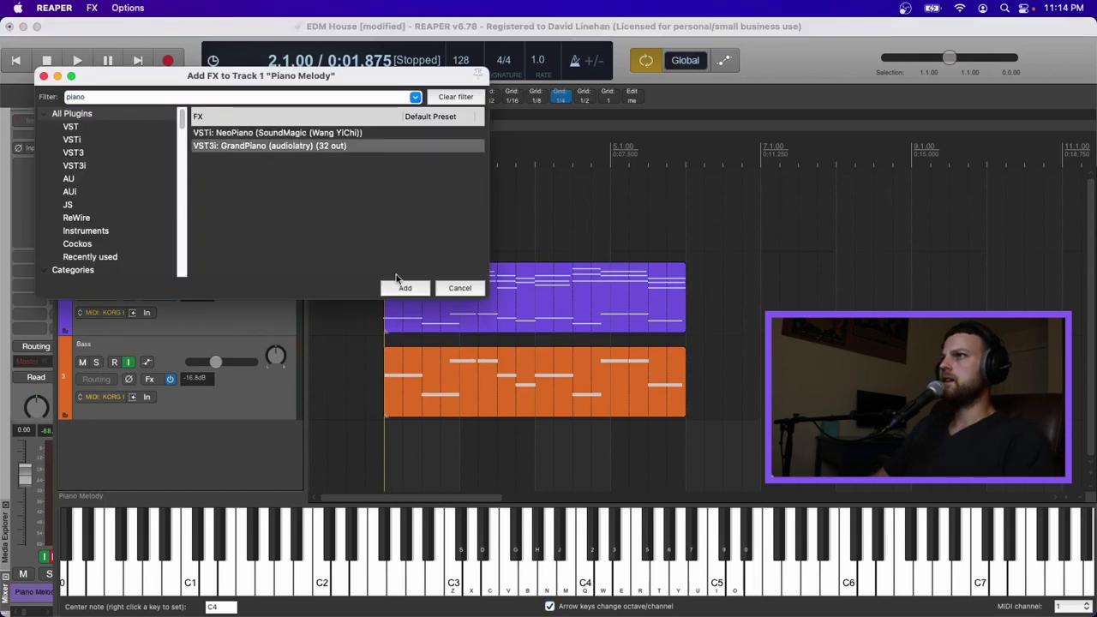
{"action": "left_click", "coordinate": [404, 288]}
Set the Piano Melody track's input to MIDI from the KORG R3 keyboard on all channels
{"action": "left_click", "coordinate": [95, 228]}
{"action": "mouse_move", "coordinate": [145, 273]}
{"action": "mouse_move", "coordinate": [273, 272]}
{"action": "left_click", "coordinate": [396, 273]}
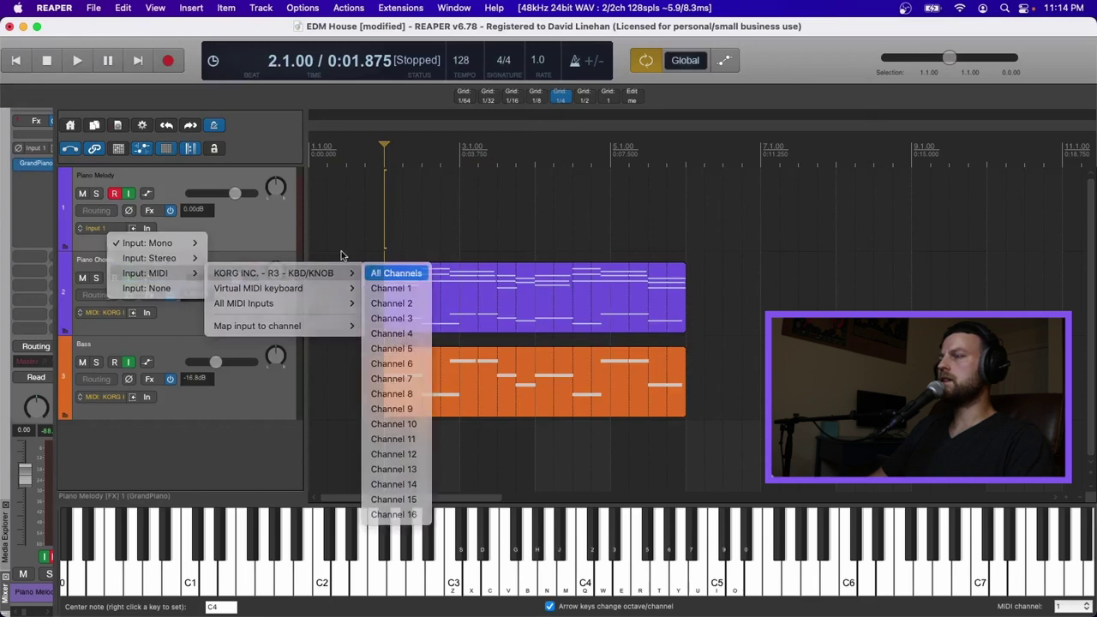
Make a time selection from 2.1.00 to 6.1.00 and loop playback over it to rehearse the melody
{"action": "left_click_drag", "start_coordinate": [668, 146], "coordinate": [688, 154]}
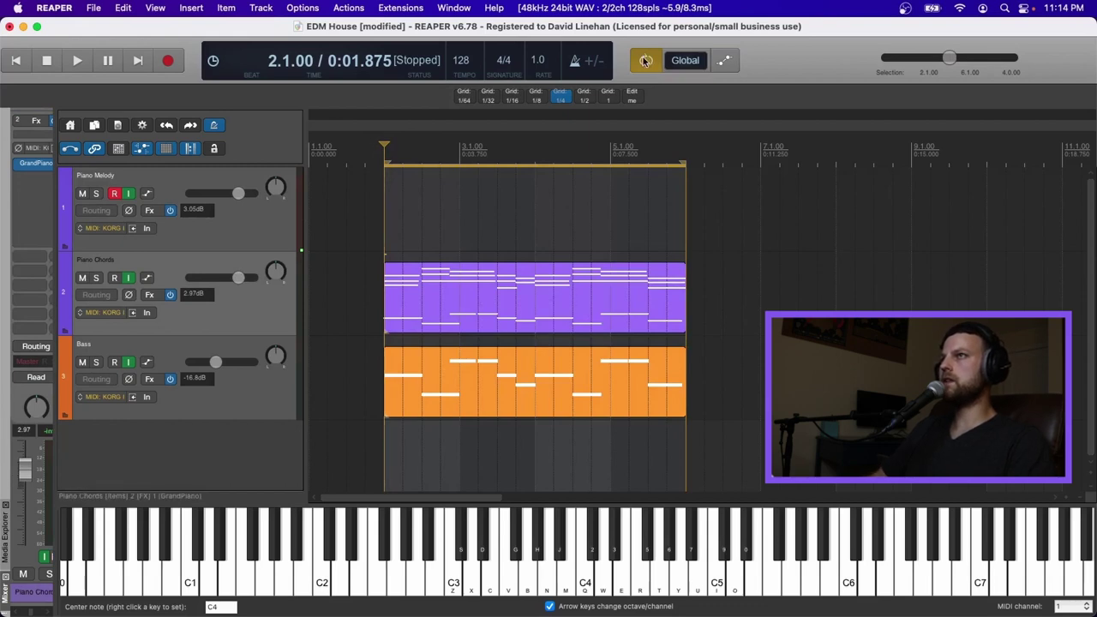
{"action": "key", "text": "space"}
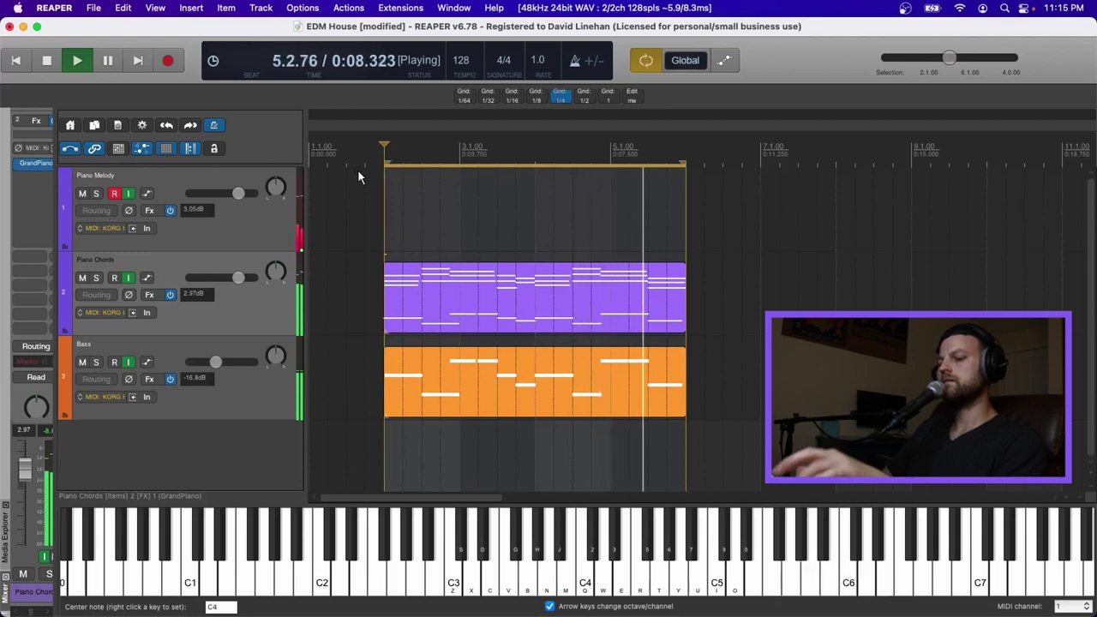
{"action": "key", "text": "space"}
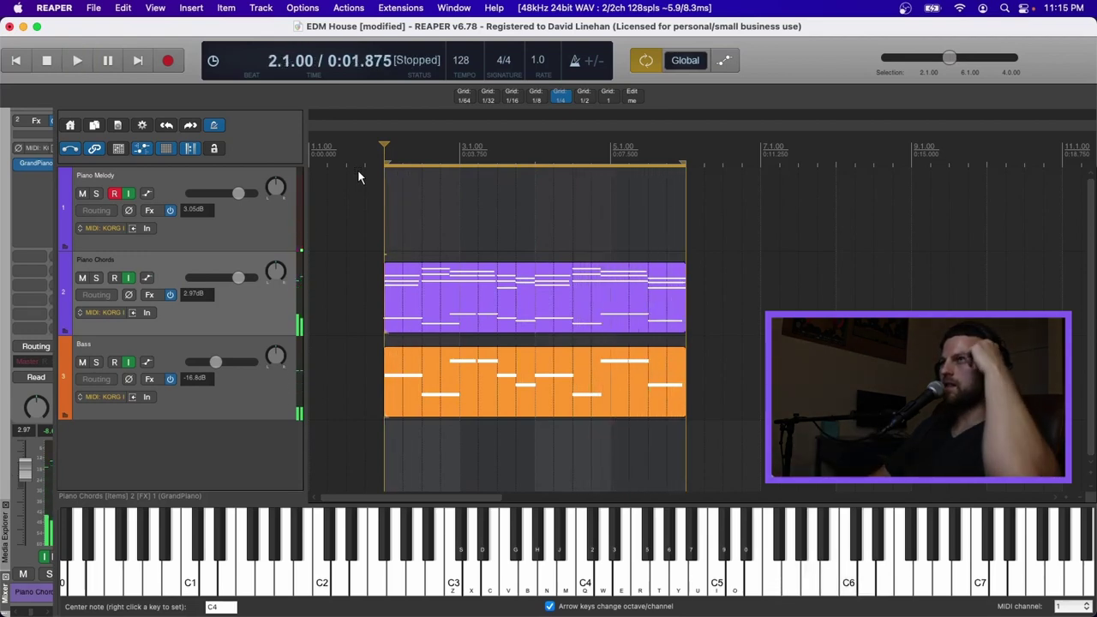
Clear the time selection and duplicate the Piano Chords and Bass items directly after the originals
{"action": "scroll", "coordinate": [489, 255], "scroll_direction": "down", "scroll_amount": 1}
{"action": "scroll", "coordinate": [485, 270], "scroll_direction": "down", "scroll_amount": 1}
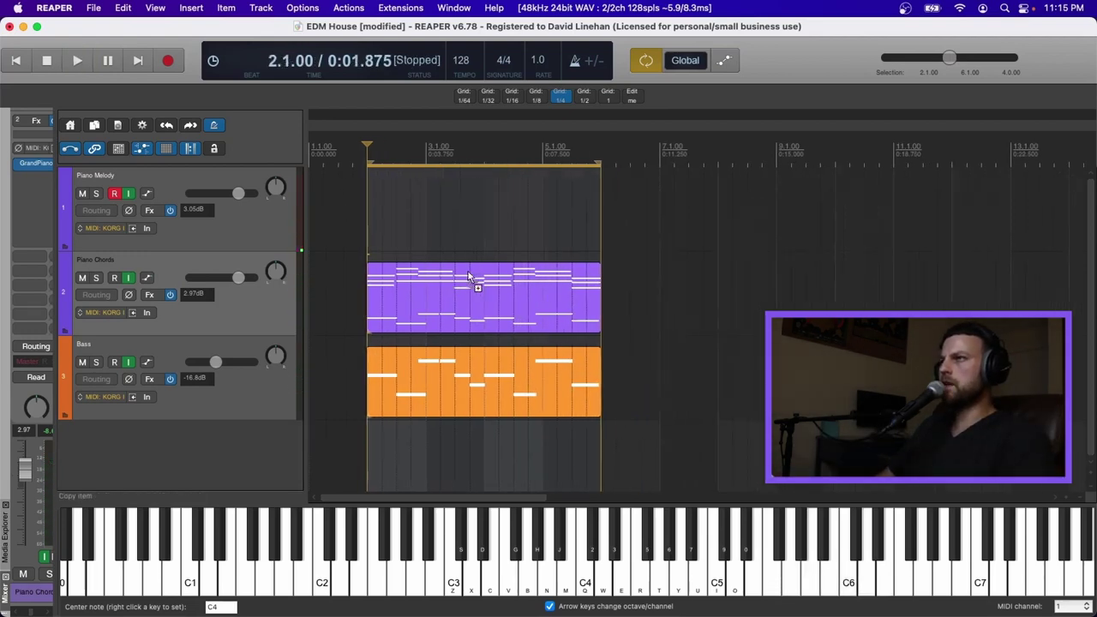
{"action": "left_click", "coordinate": [394, 225]}
{"action": "left_click", "coordinate": [382, 269]}
{"action": "left_click", "coordinate": [412, 371], "text": "shift"}
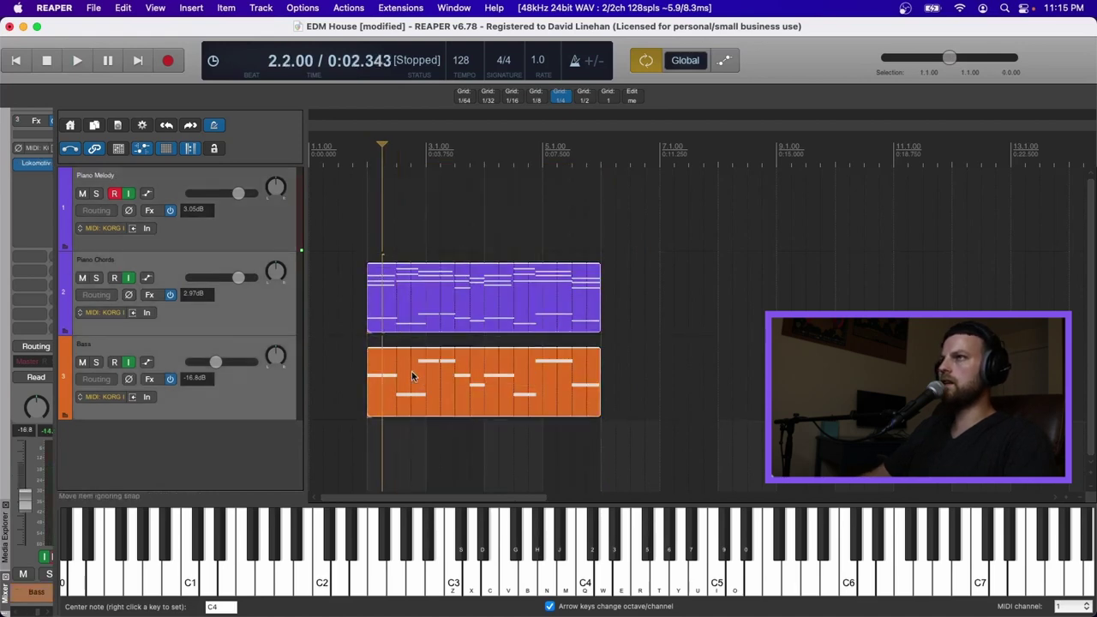
{"action": "key", "text": "super+d"}
Record a melody take on the Piano Melody track from the project start until just past bar 6
{"action": "left_click", "coordinate": [365, 180]}
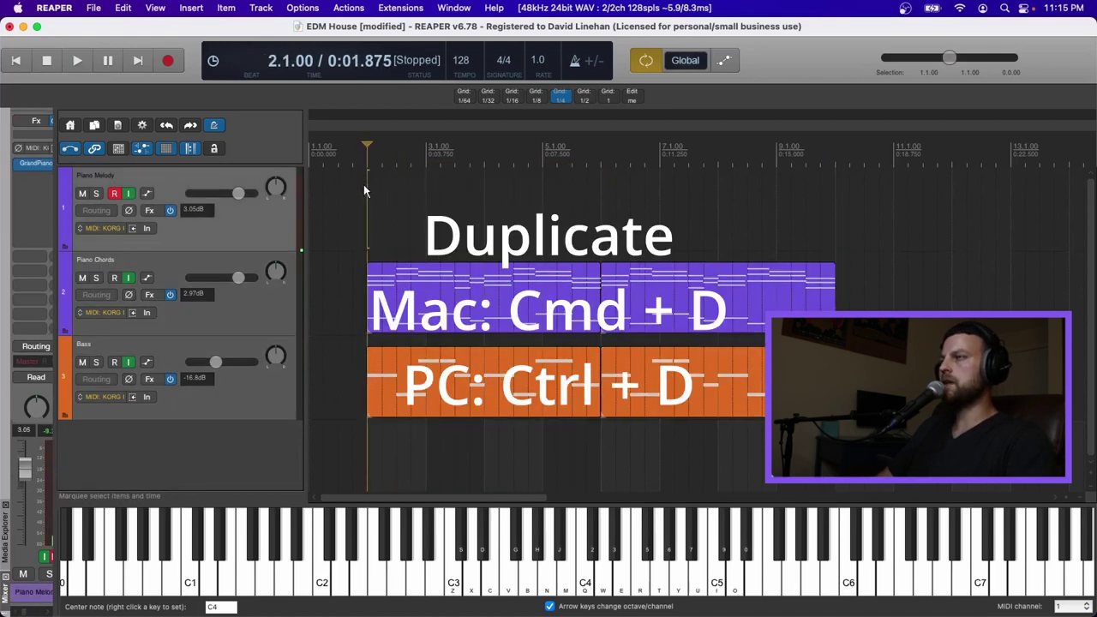
{"action": "left_click", "coordinate": [311, 197]}
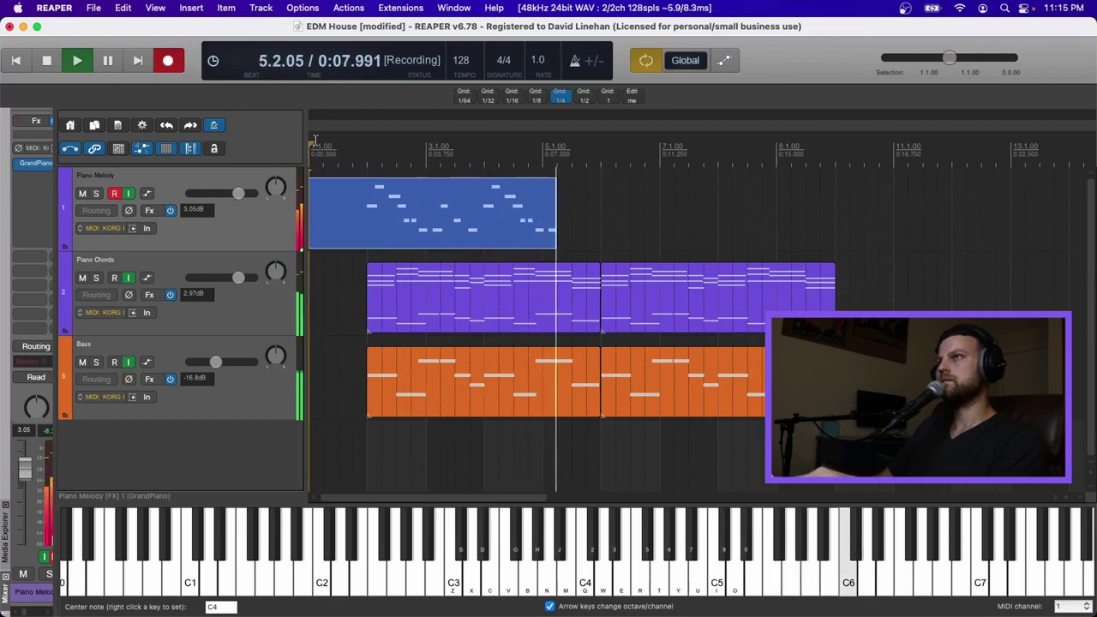
{"action": "key", "text": "space"}
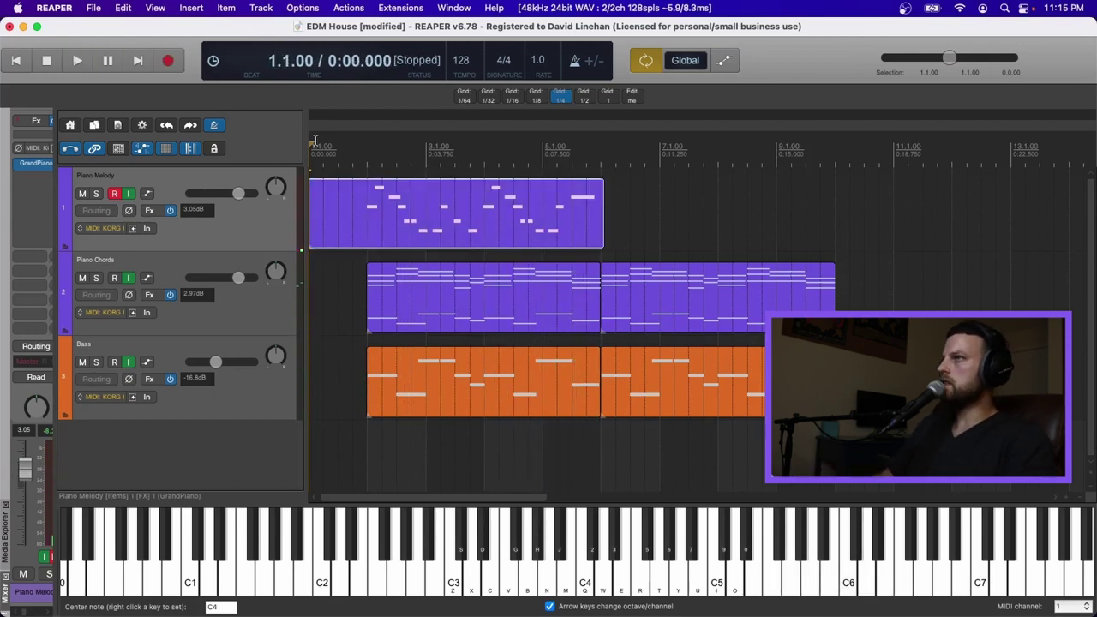
Quantize the positions of the recorded melody notes to the 1/8 grid at 100% strength
{"action": "double_click", "coordinate": [373, 189]}
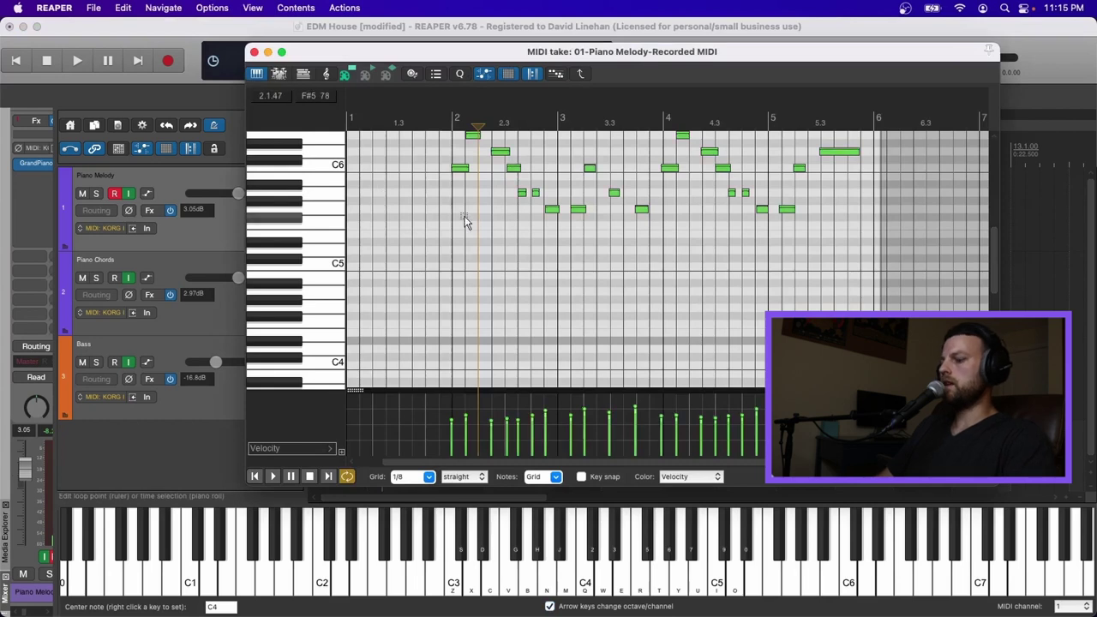
{"action": "key", "text": "q"}
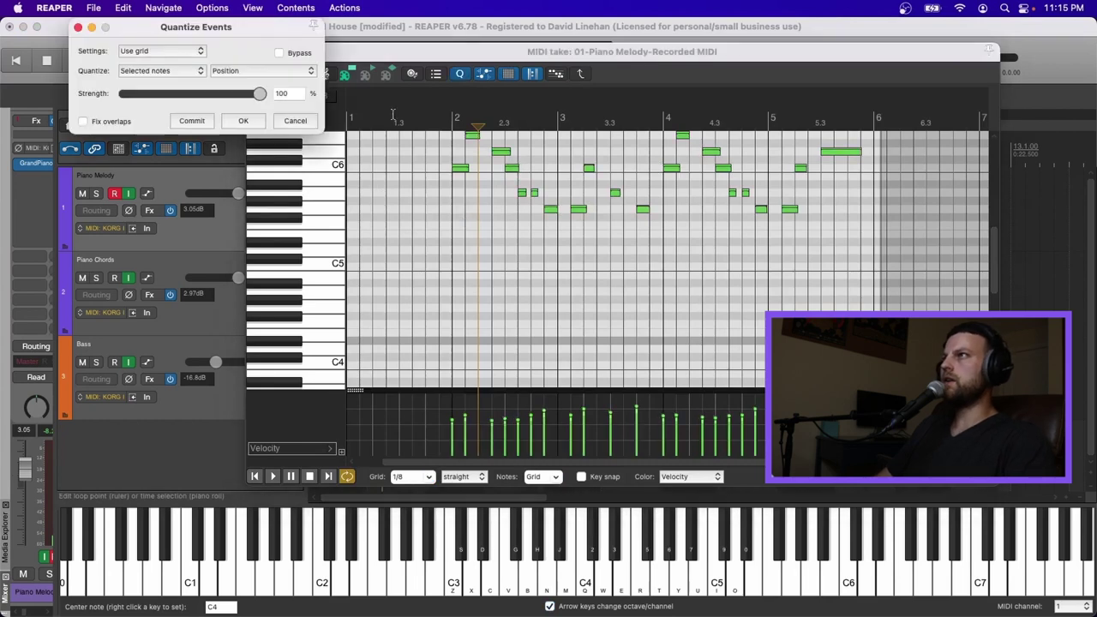
{"action": "left_click", "coordinate": [243, 121]}
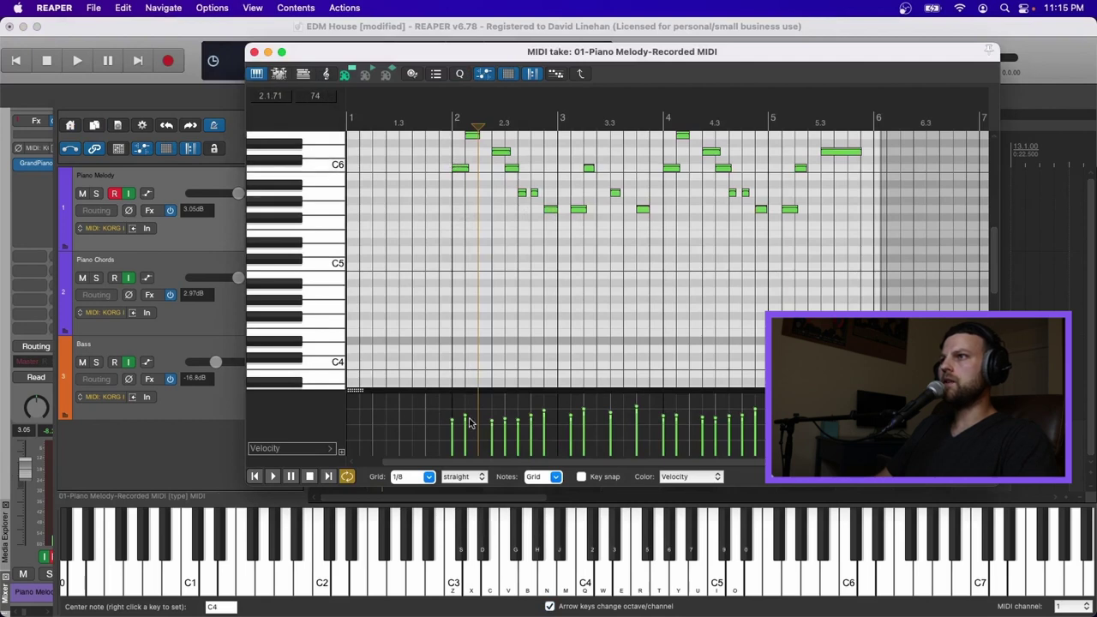
{"action": "mouse_move", "coordinate": [467, 418]}
{"action": "left_mouse_down"}
{"action": "mouse_move", "coordinate": [467, 380]}
{"action": "mouse_move", "coordinate": [467, 420]}
{"action": "left_mouse_up"}
{"action": "key", "text": "space"}
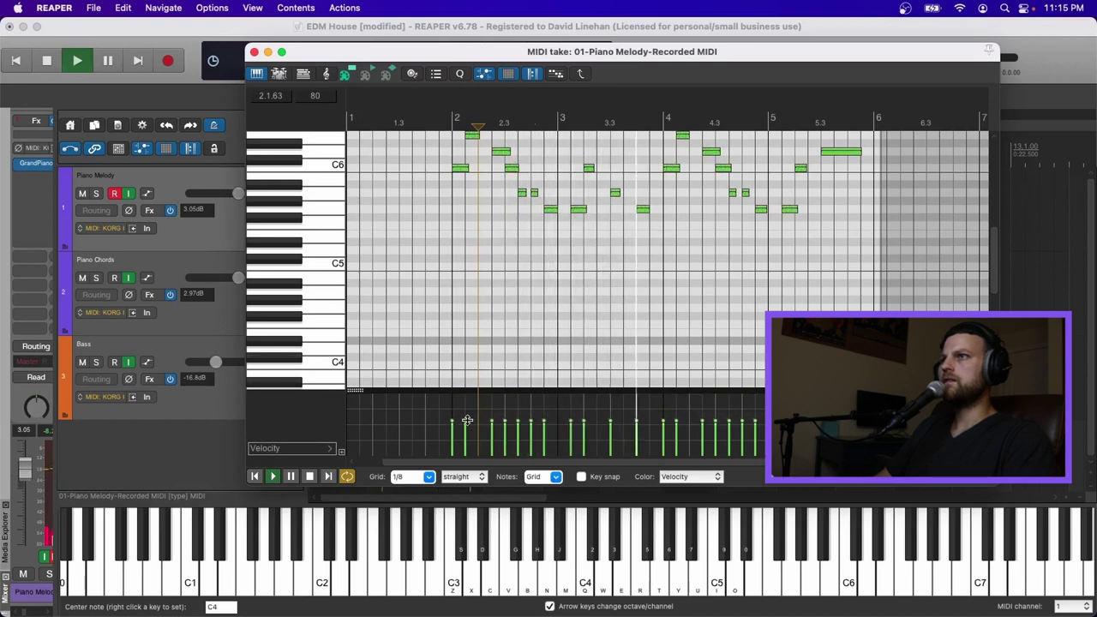
{"action": "left_click", "coordinate": [507, 370]}
{"action": "key", "text": "space"}
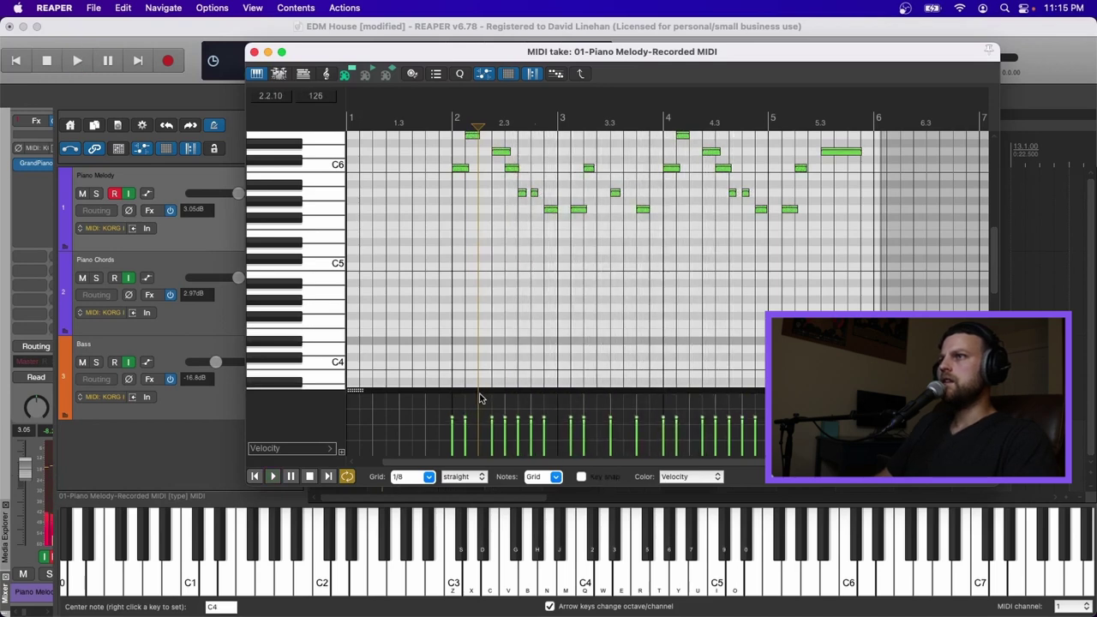
{"action": "key", "text": "super+z"}
{"action": "key", "text": "super+z"}
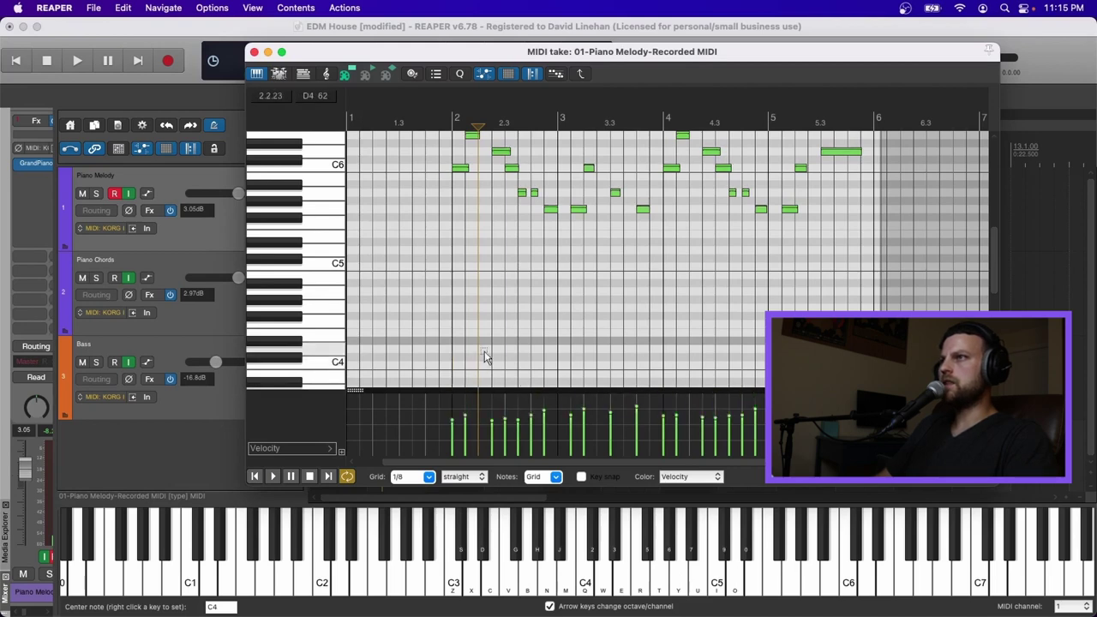
{"action": "left_click_drag", "start_coordinate": [544, 408], "coordinate": [545, 415]}
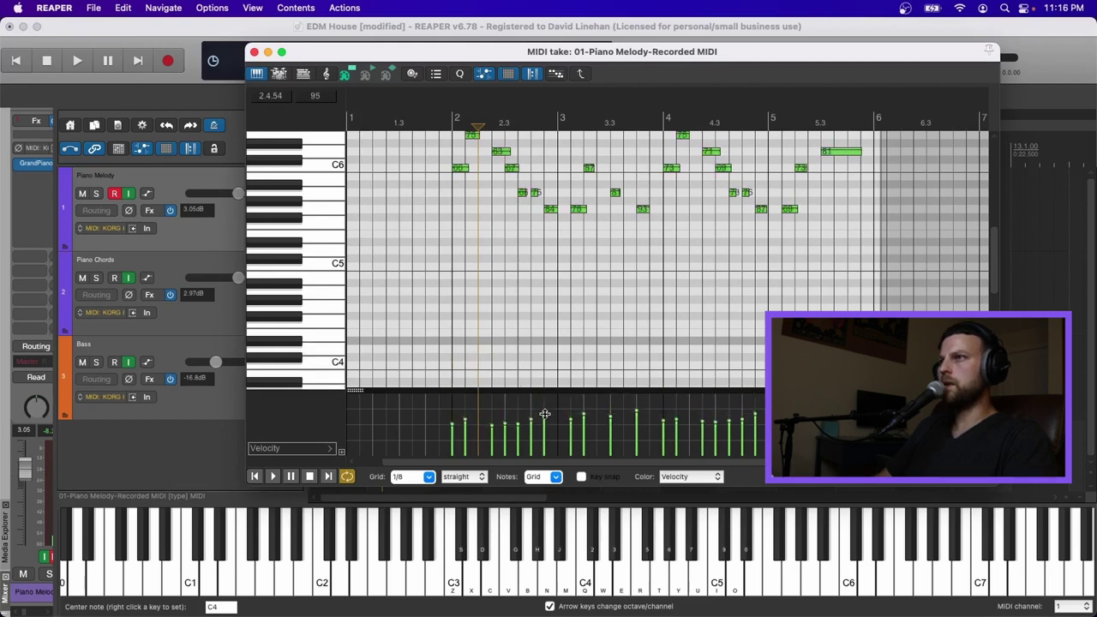
{"action": "key", "text": "super+z"}
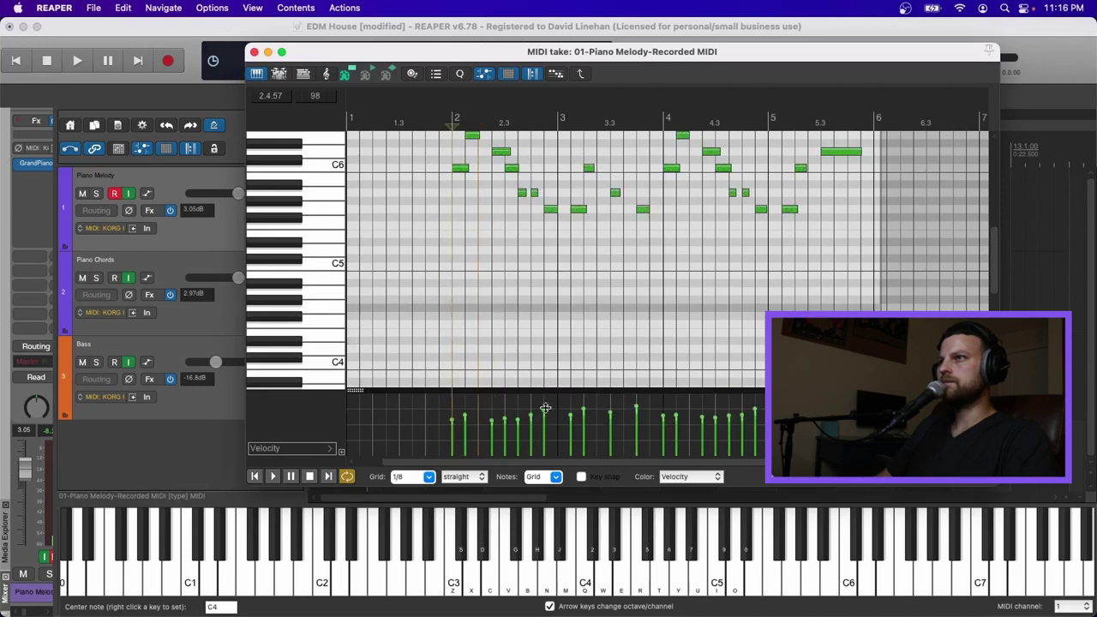
Even out the louder melody notes in bar 3 during playback, setting velocities of 89 at 3.2.00 and 90 at 3.3.00, and close the MIDI editor
{"action": "left_click", "coordinate": [438, 157]}
{"action": "key", "text": "space"}
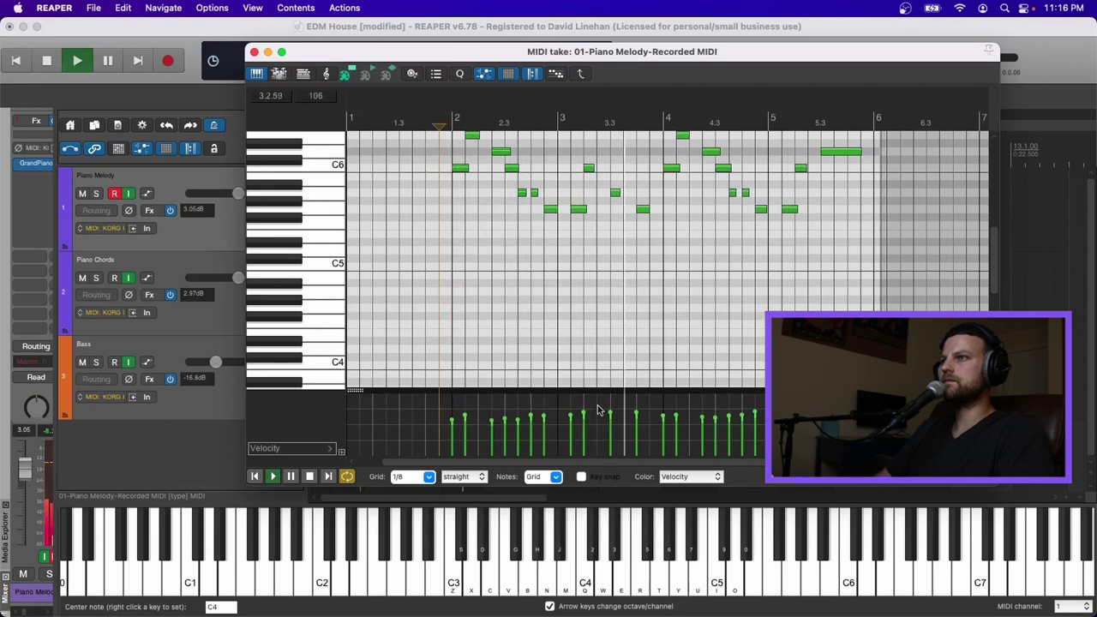
{"action": "left_click_drag", "start_coordinate": [583, 412], "coordinate": [583, 414]}
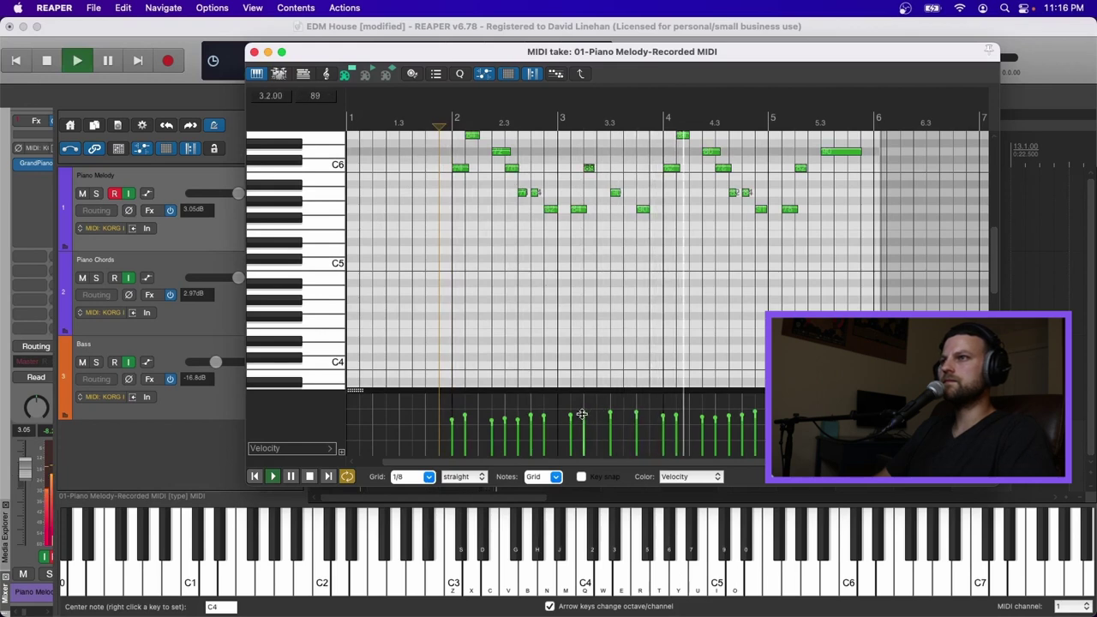
{"action": "left_click", "coordinate": [636, 412]}
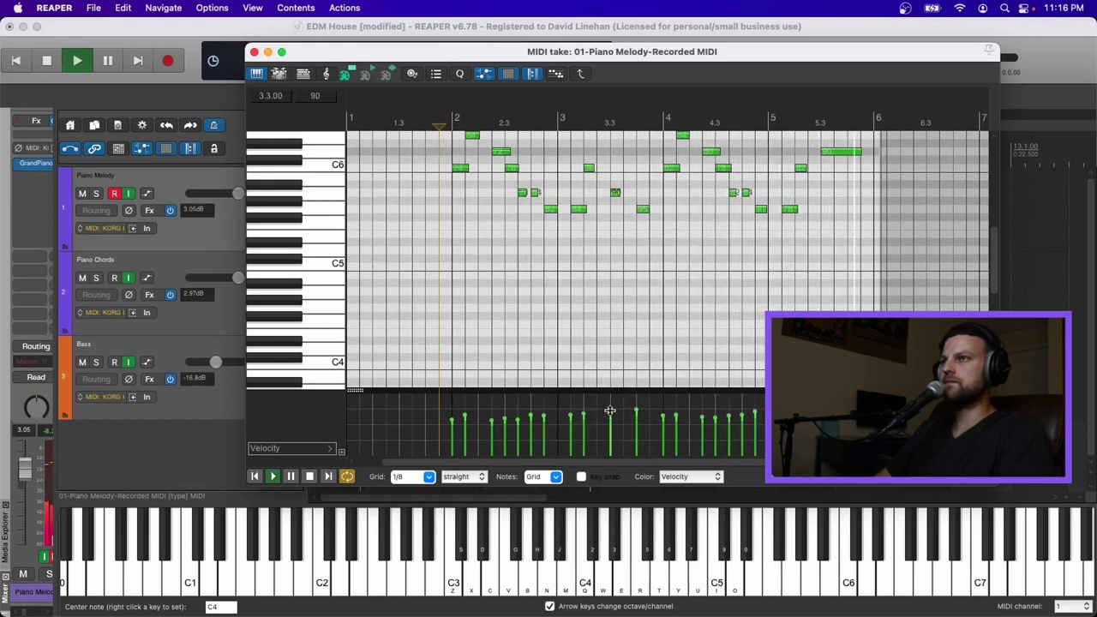
{"action": "key", "text": "space"}
{"action": "key", "text": "Escape"}
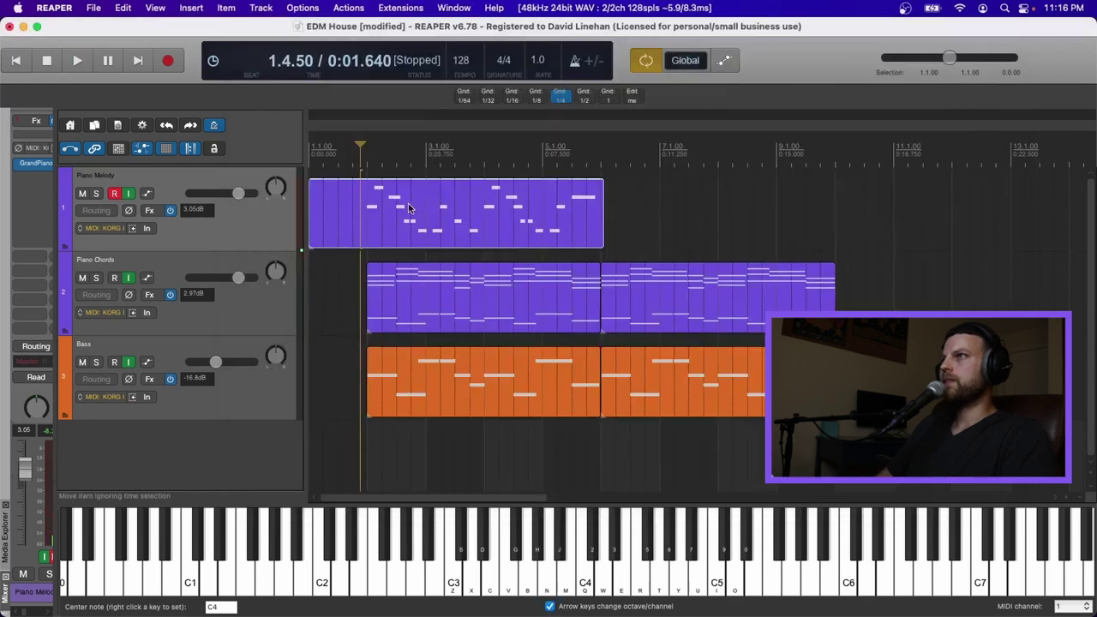
Split the Piano Melody item at bar 2, delete the part before it, and trim the first Piano Chords item's start to bar 2
{"action": "left_click", "coordinate": [367, 197]}
{"action": "scroll", "coordinate": [406, 213], "scroll_direction": "up", "scroll_amount": 5}
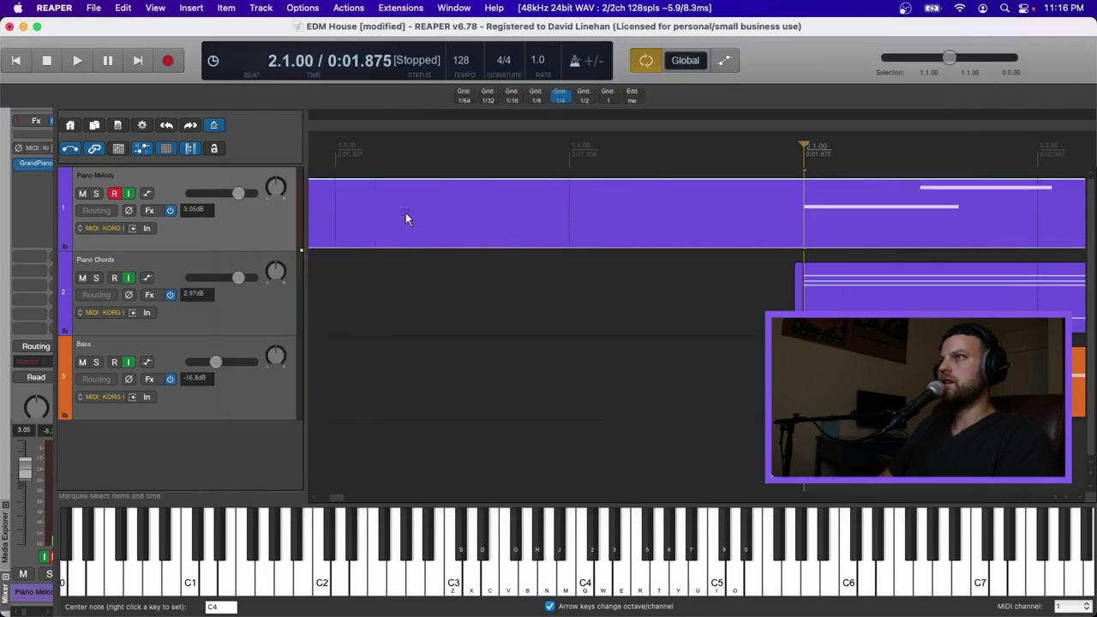
{"action": "key", "text": "s"}
{"action": "key", "text": "Delete"}
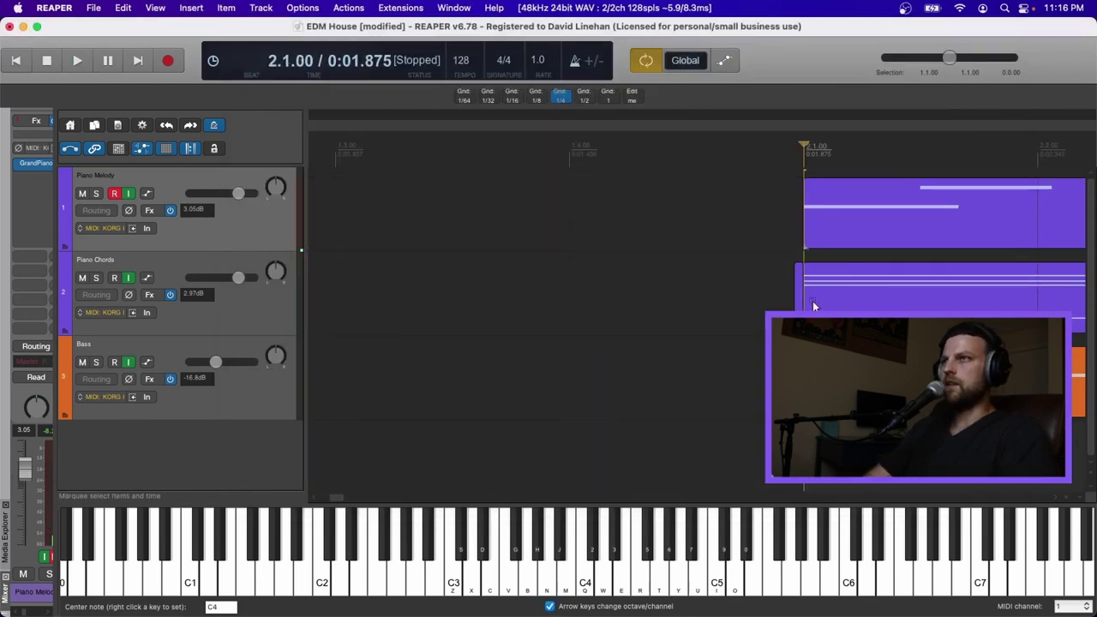
{"action": "left_click", "coordinate": [799, 304]}
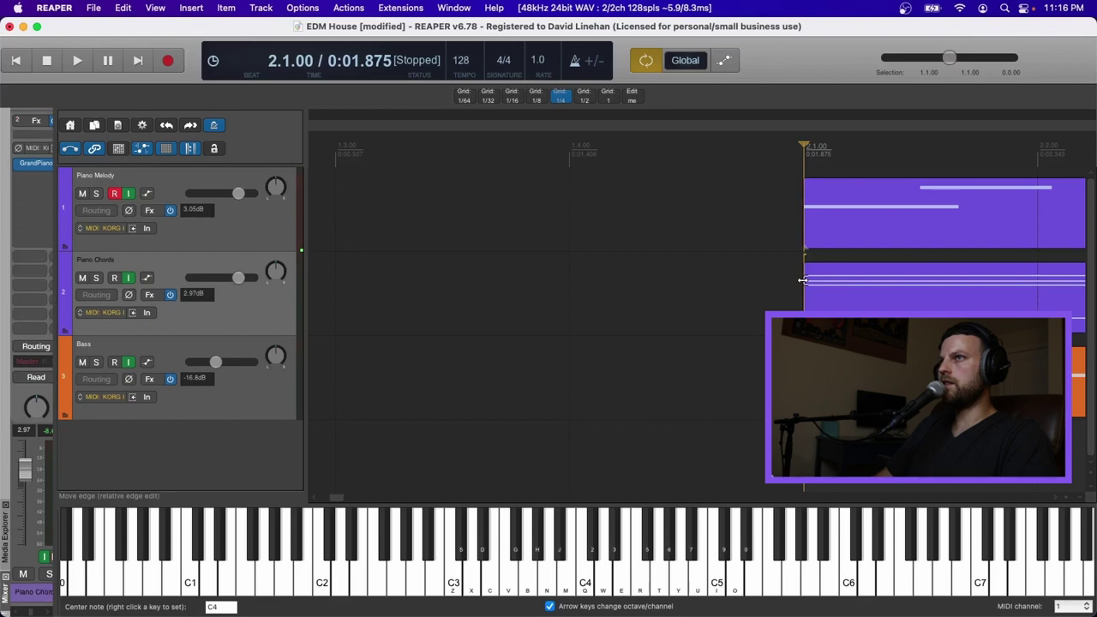
Trim the Piano Melody item's end to bar 6 and duplicate the item so the melody runs to bar 10
{"action": "scroll", "coordinate": [802, 280], "scroll_direction": "down", "scroll_amount": 4}
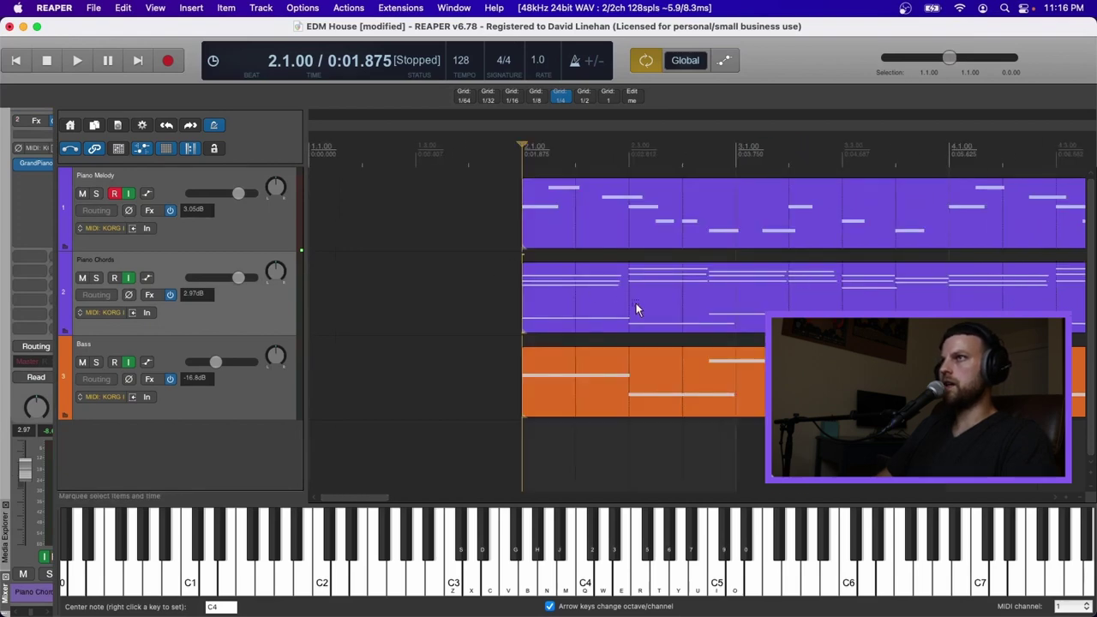
{"action": "scroll", "coordinate": [636, 310], "scroll_direction": "right", "scroll_amount": 8}
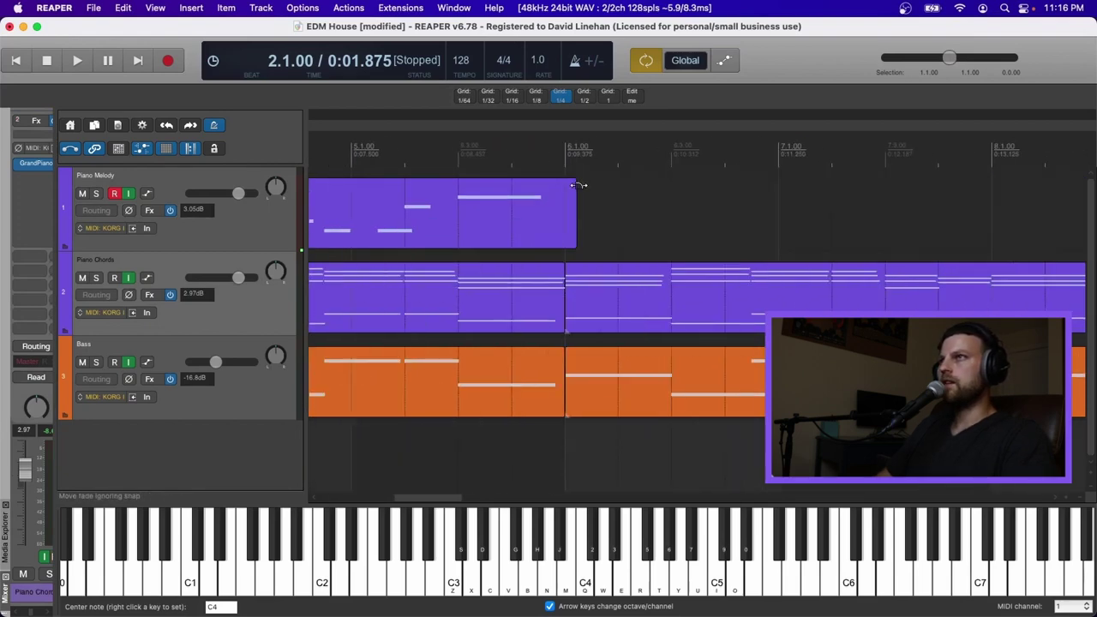
{"action": "left_click_drag", "start_coordinate": [573, 195], "coordinate": [565, 195]}
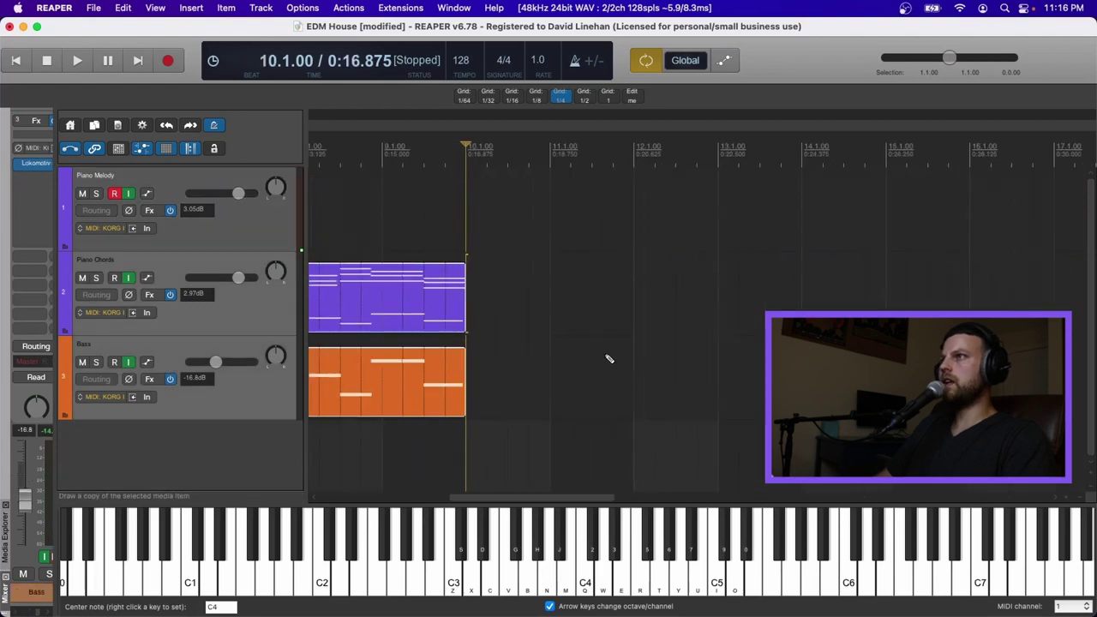
{"action": "scroll", "coordinate": [605, 355], "scroll_direction": "left", "scroll_amount": 5}
{"action": "left_click", "coordinate": [502, 220]}
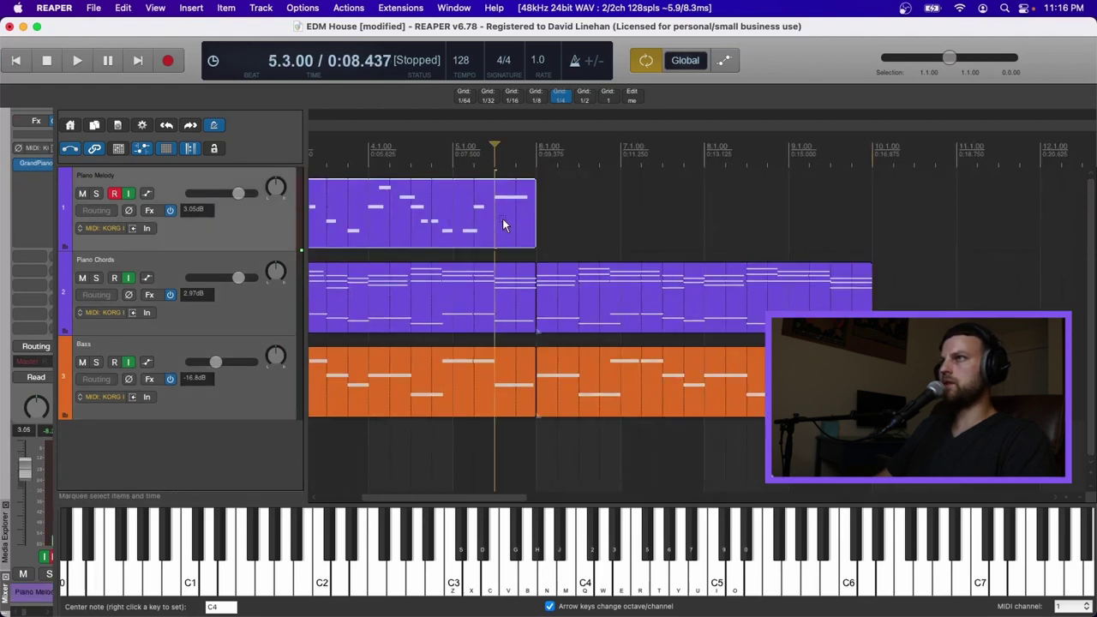
{"action": "key", "text": "super+d"}
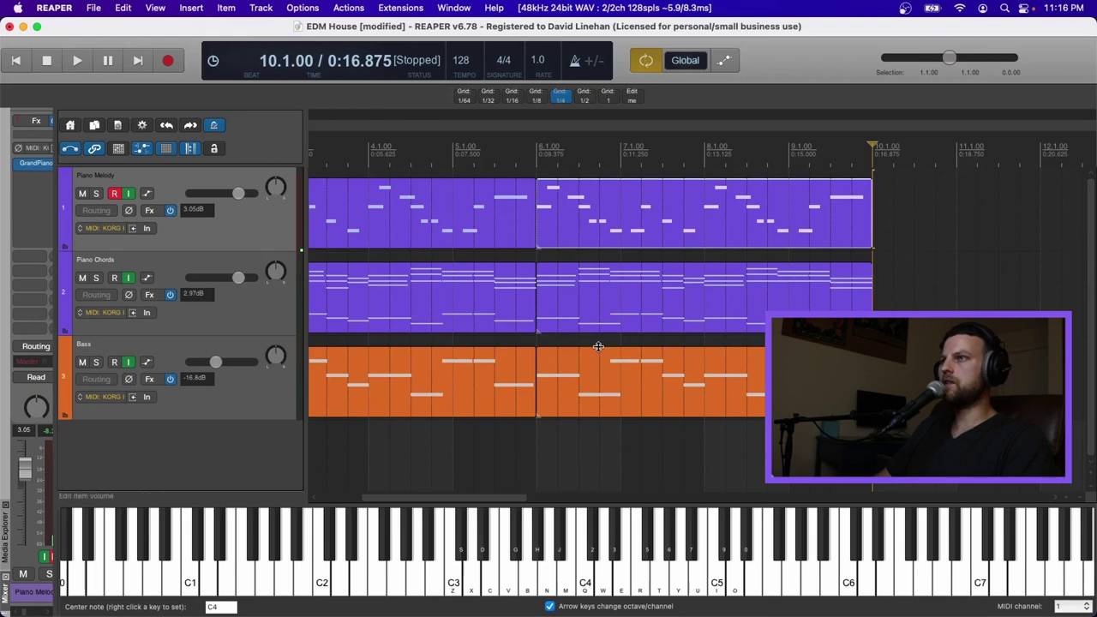
Return the edit cursor to bar 2 and save the project
{"action": "scroll", "coordinate": [598, 347], "scroll_direction": "left", "scroll_amount": 3}
{"action": "left_click", "coordinate": [394, 142]}
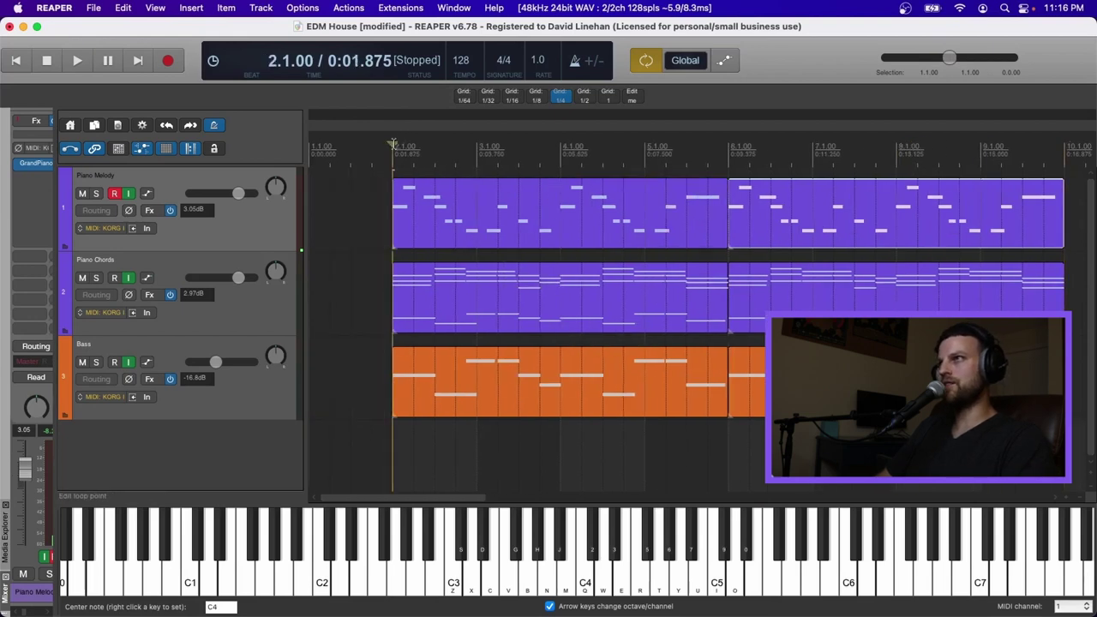
{"action": "key", "text": "super+s"}
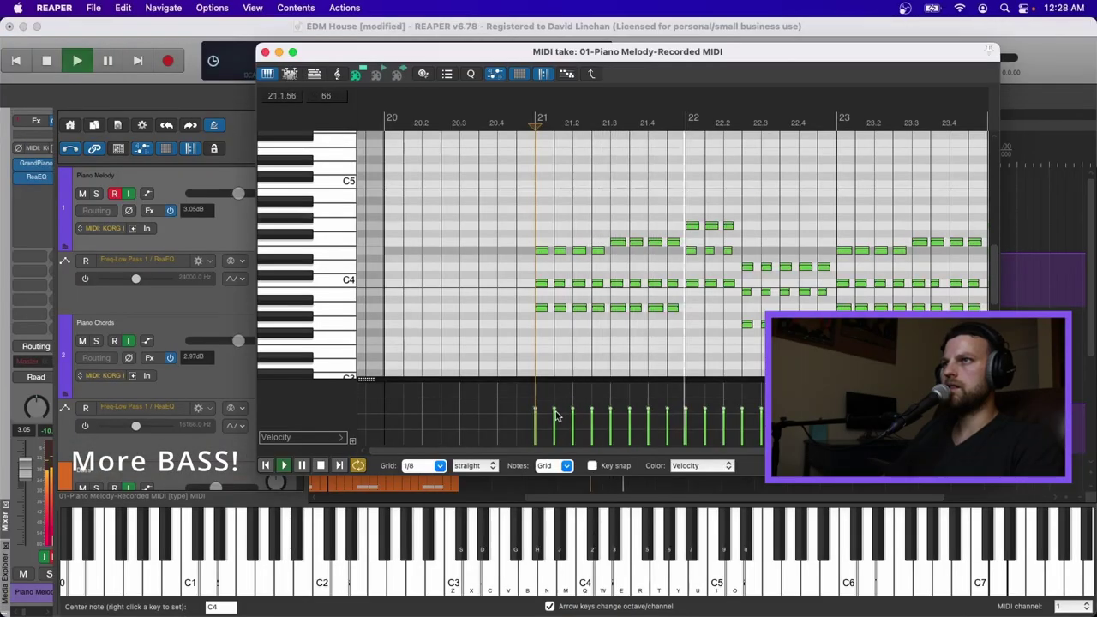
Lower the velocities of the repeated chord notes from bar 21 in the Piano Melody take to about 70
{"action": "left_click_drag", "start_coordinate": [554, 409], "coordinate": [554, 415]}
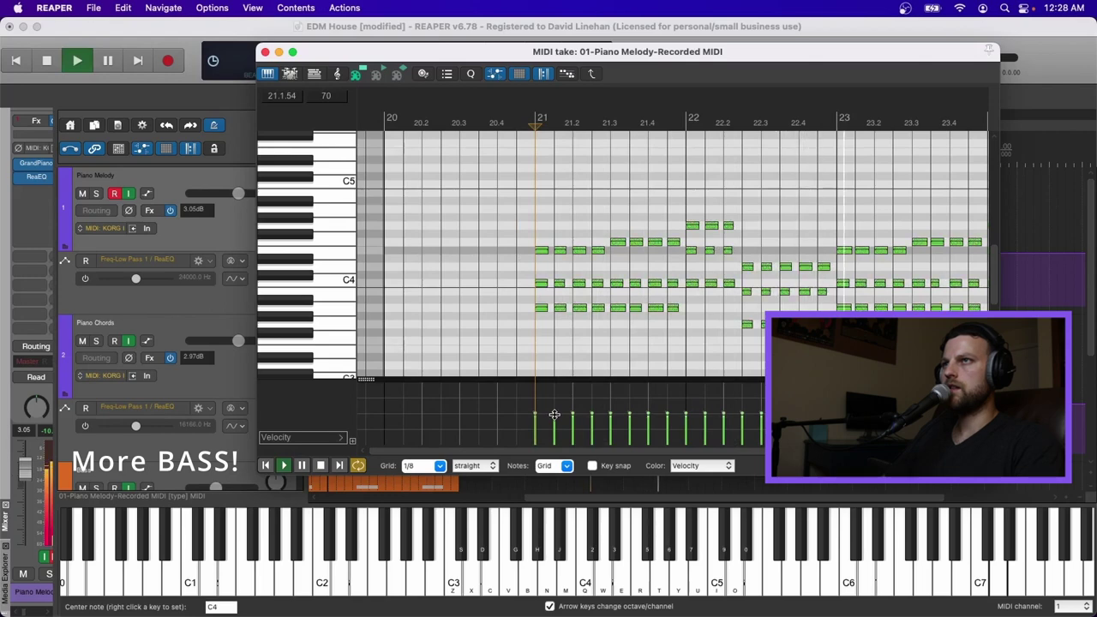
Play back the repeated chords around bar 22 and check the low notes of the Piano Chords item at bar 13
{"action": "key", "text": "space"}
{"action": "key", "text": "space"}
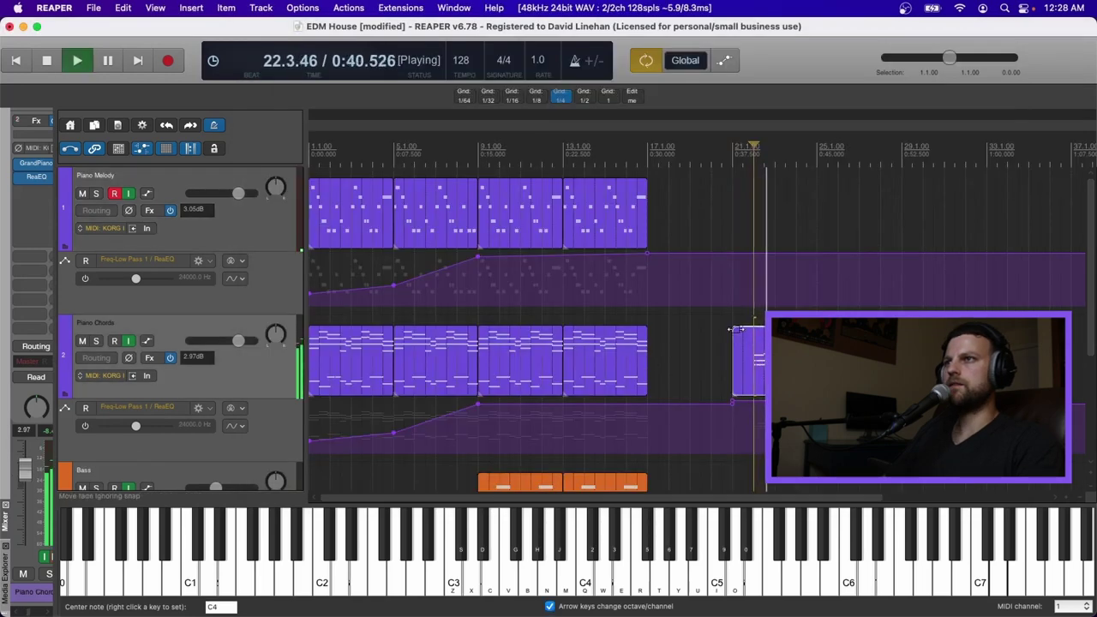
{"action": "double_click", "coordinate": [574, 346]}
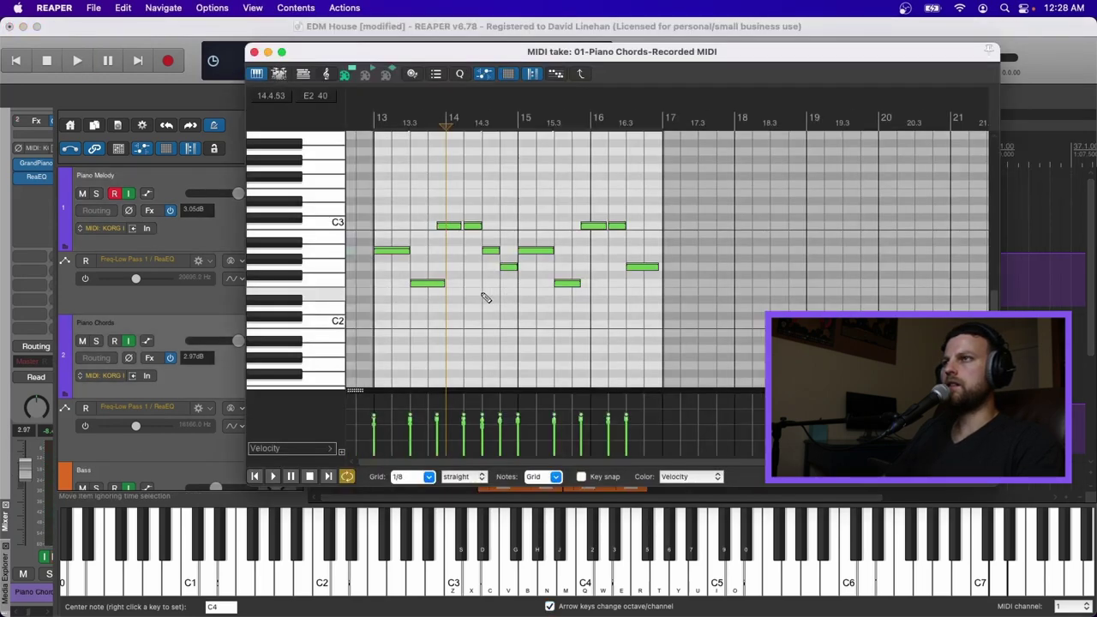
{"action": "key", "text": "Escape"}
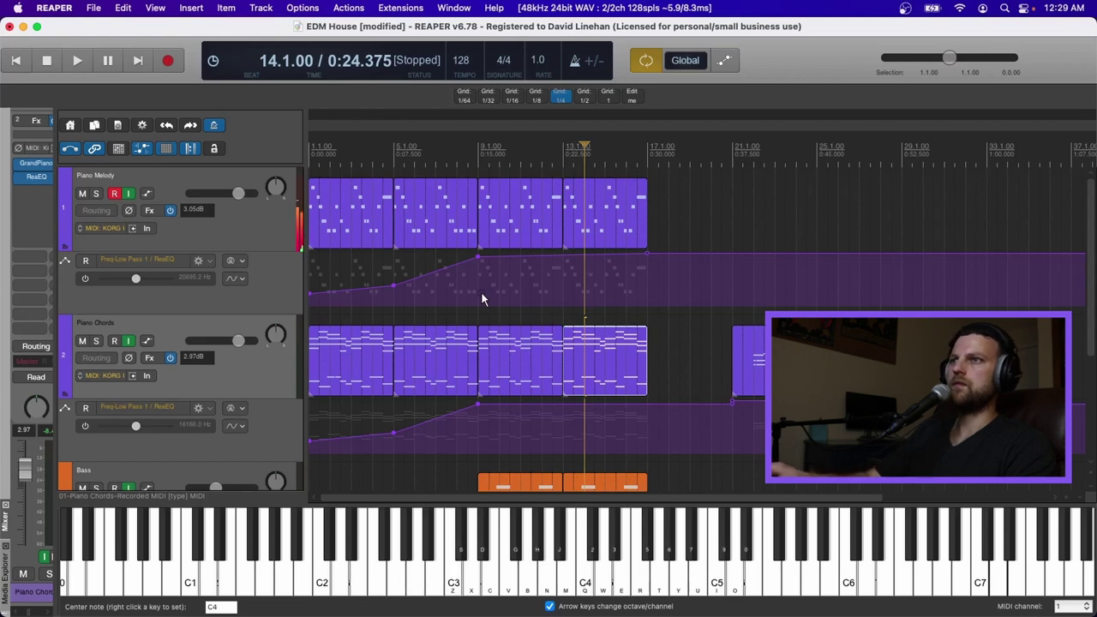
{"action": "key", "text": "super+z"}
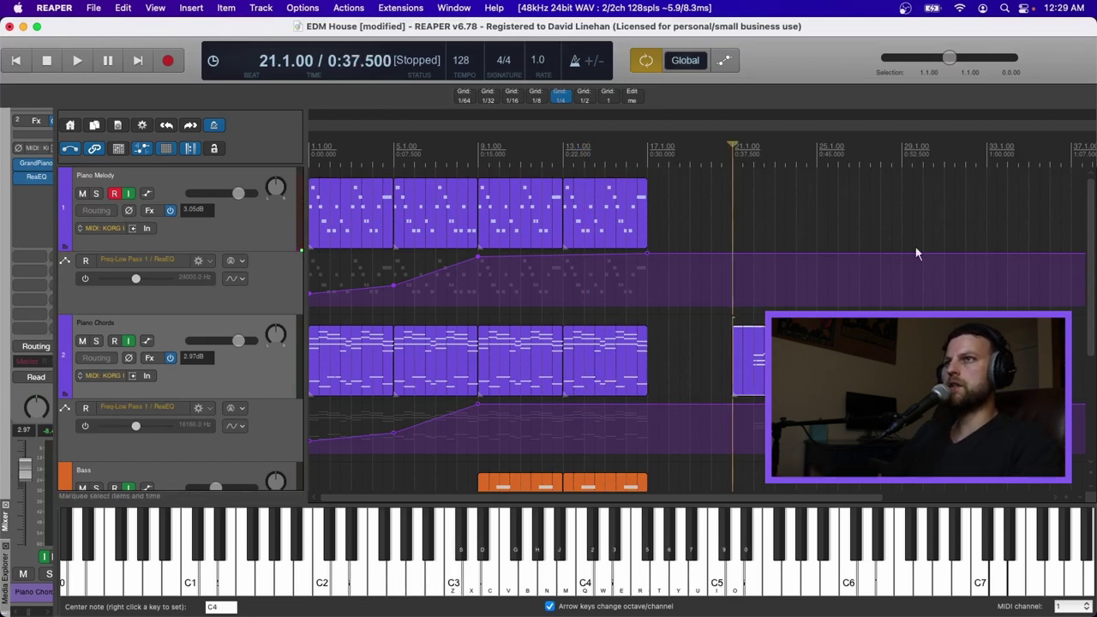
Check that Piano Chords records in MIDI overdub mode, arm the track, and record low bass notes under the repeated chords from bar 22
{"action": "left_click", "coordinate": [147, 377]}
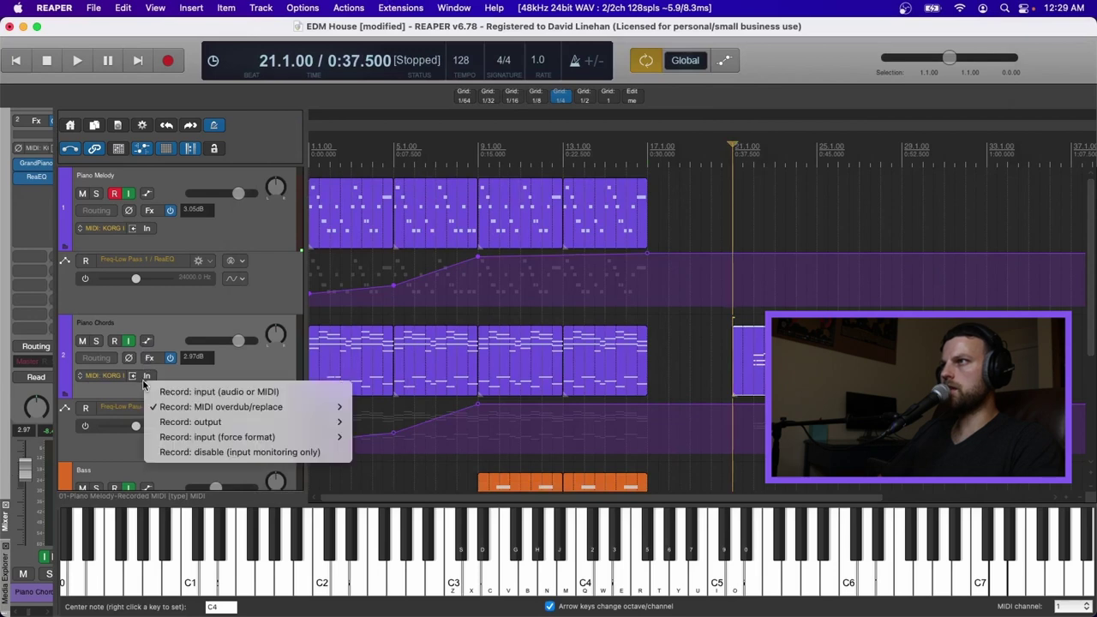
{"action": "mouse_move", "coordinate": [257, 407]}
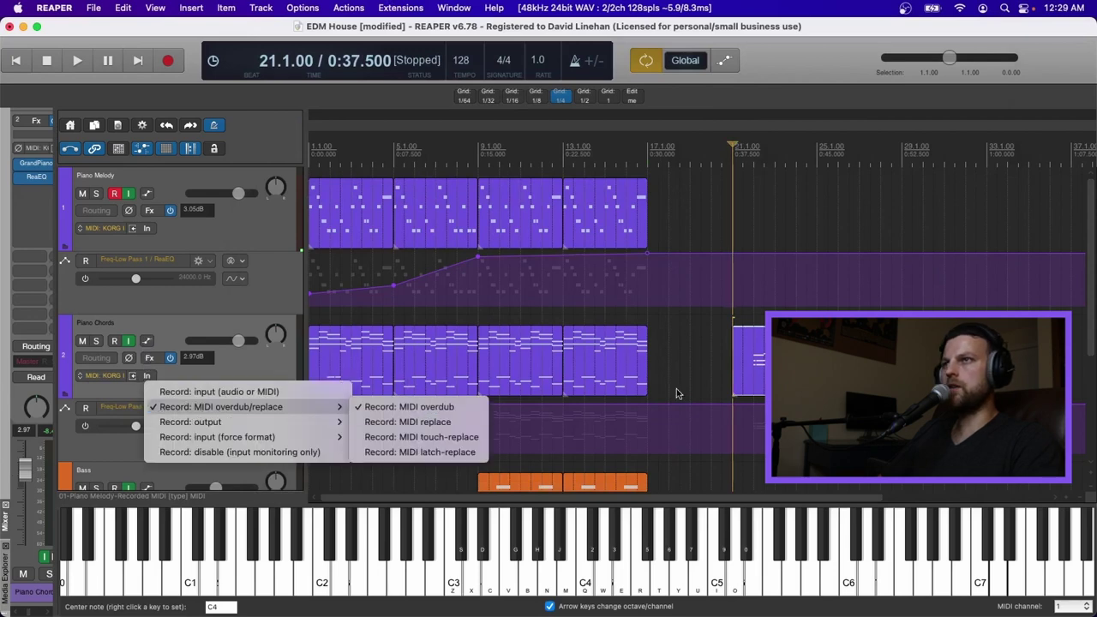
{"action": "left_click", "coordinate": [748, 362]}
{"action": "key", "text": "super+r"}
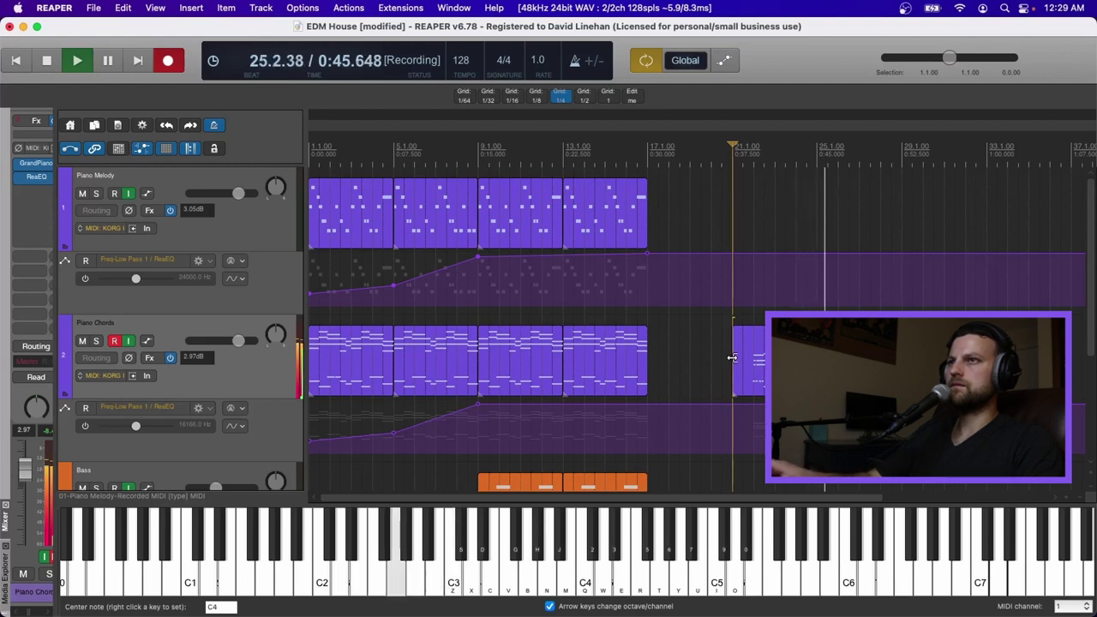
{"action": "key", "text": "space"}
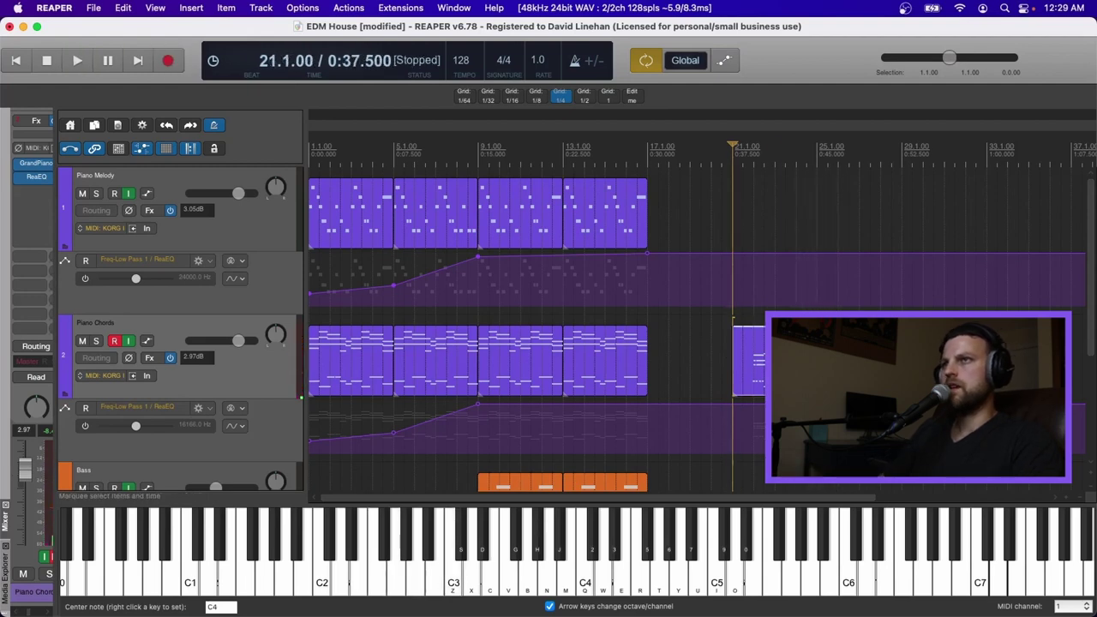
Open the overdubbed Piano Chords item after bar 21 and quantize its newly recorded bass notes
{"action": "double_click", "coordinate": [774, 358]}
{"action": "scroll", "coordinate": [571, 316], "scroll_direction": "down", "scroll_amount": 2}
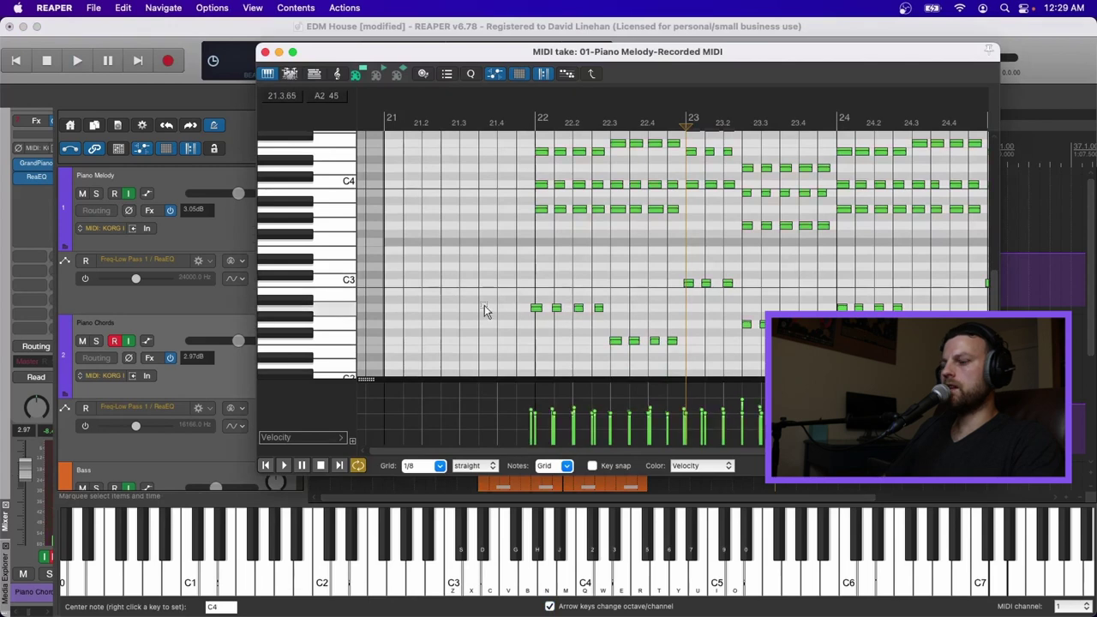
{"action": "key", "text": "q"}
{"action": "key", "text": "Return"}
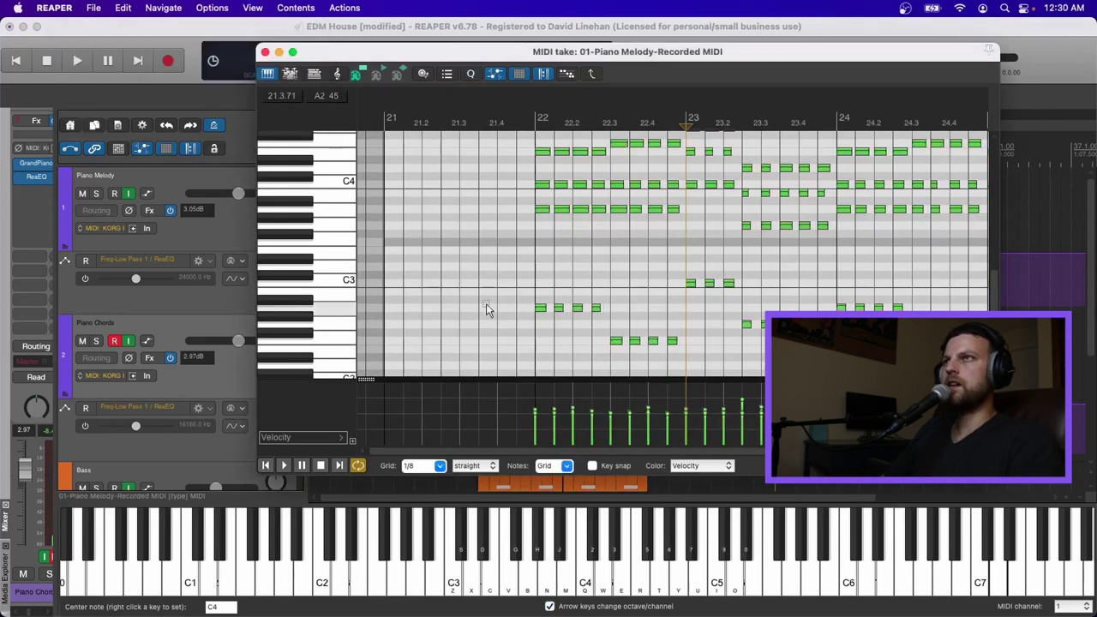
Level the velocities of all chord and bass notes in bars 22 to 25 to about 75 and play them back
{"action": "scroll", "coordinate": [716, 317], "scroll_direction": "up", "scroll_amount": 1}
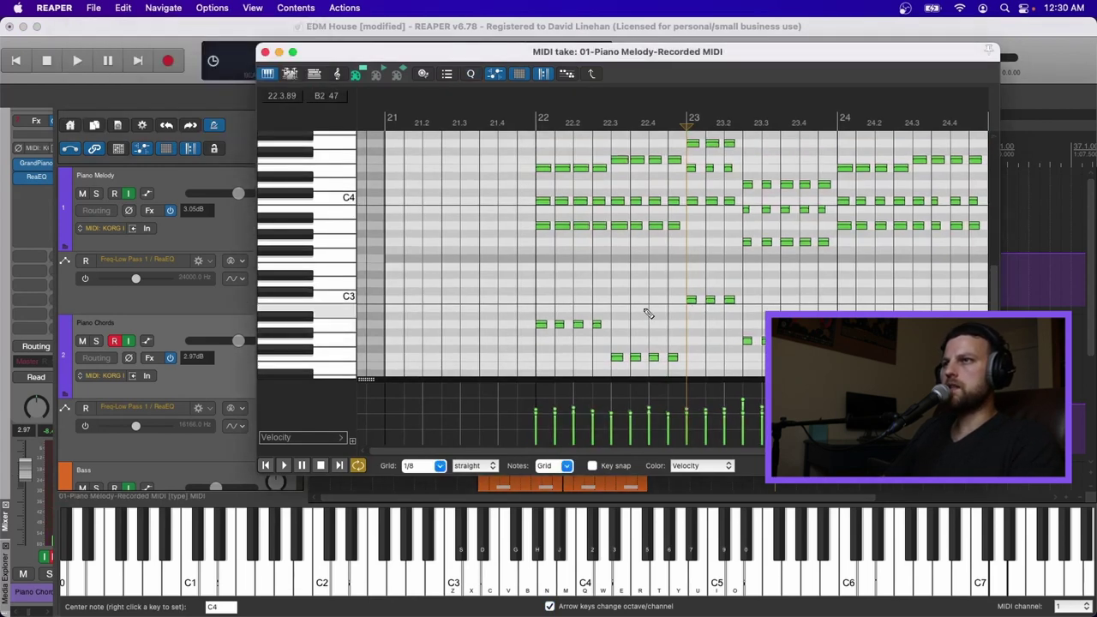
{"action": "left_click", "coordinate": [519, 296]}
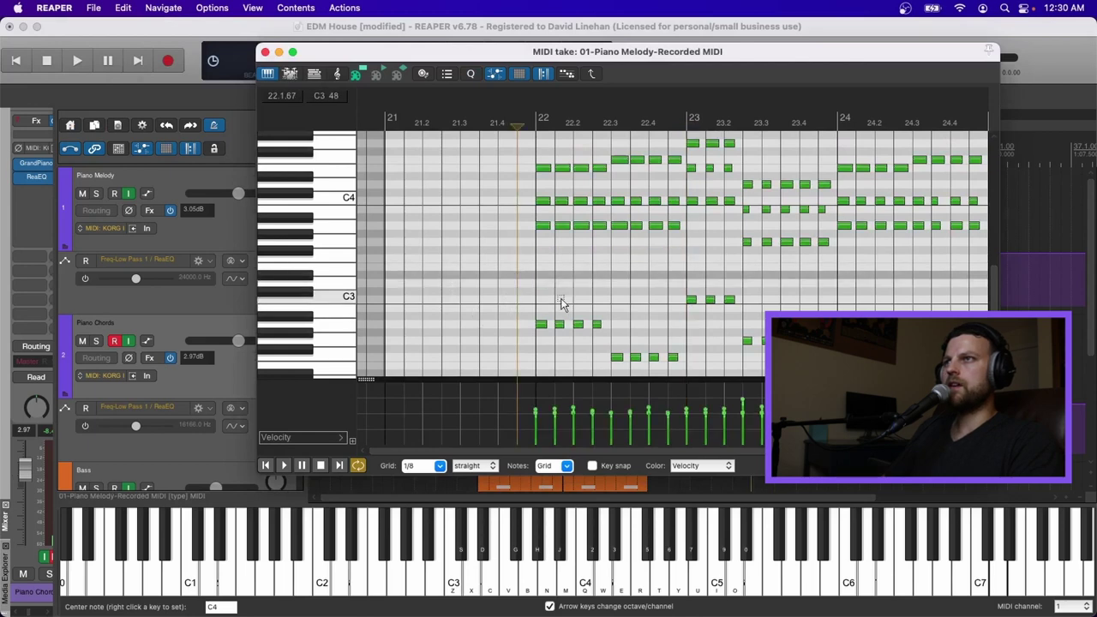
{"action": "scroll", "coordinate": [566, 303], "scroll_direction": "right", "scroll_amount": 5}
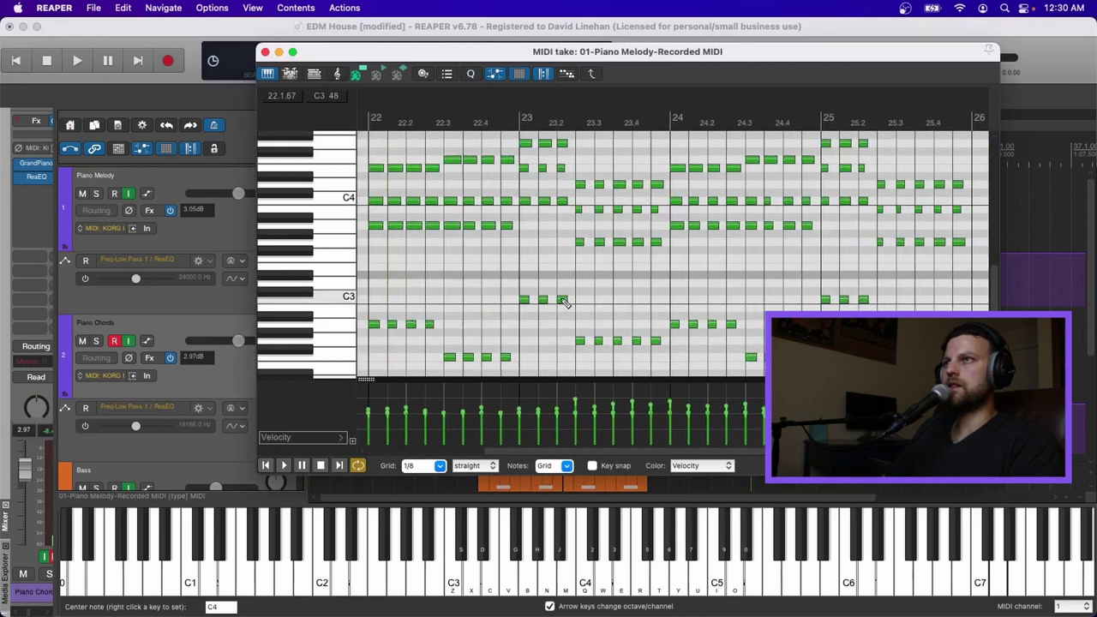
{"action": "scroll", "coordinate": [400, 289], "scroll_direction": "right", "scroll_amount": 3}
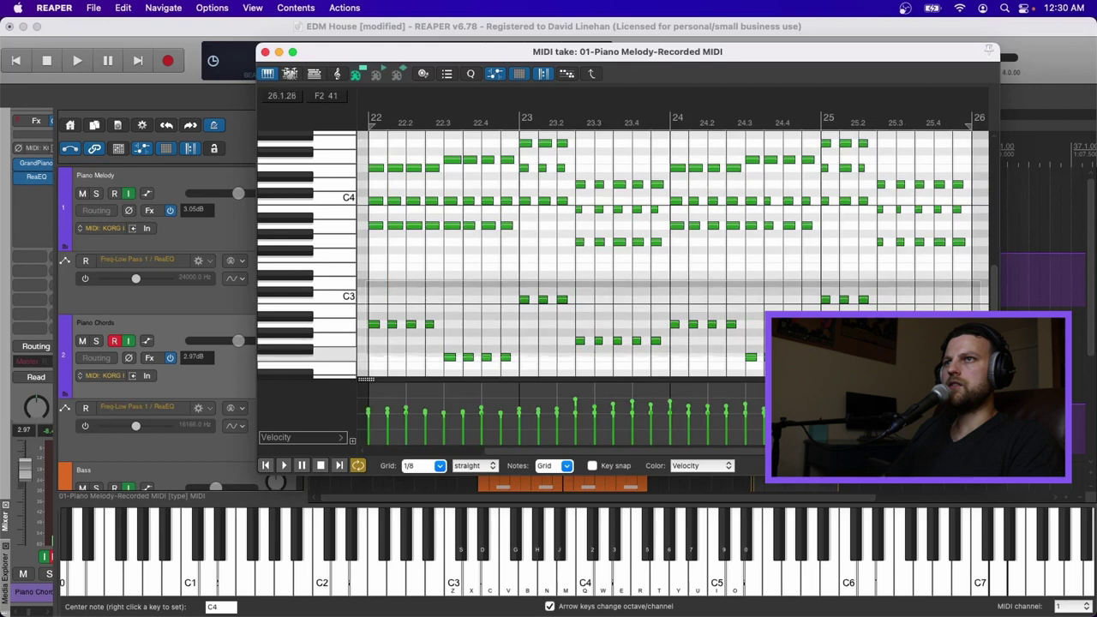
{"action": "left_click_drag", "start_coordinate": [574, 413], "coordinate": [566, 360]}
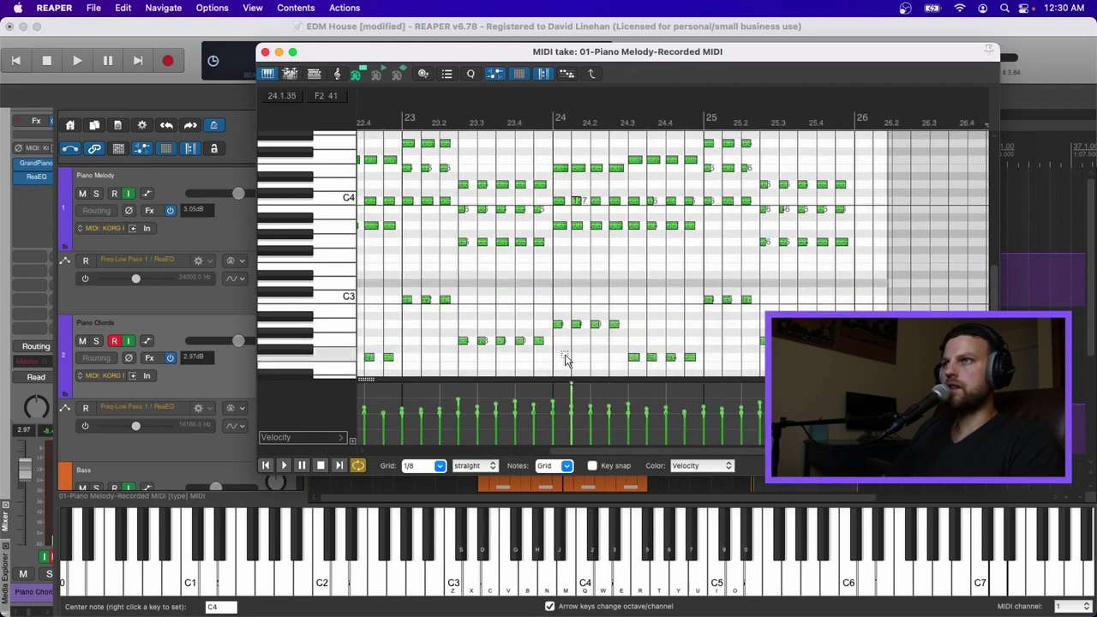
{"action": "key", "text": "super+z"}
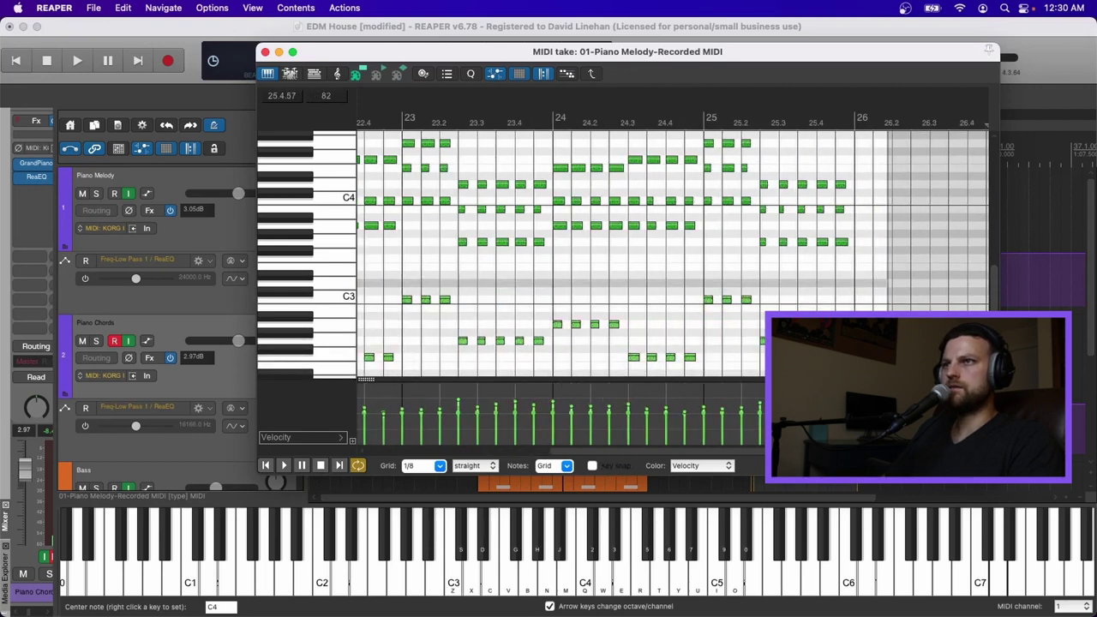
{"action": "mouse_move", "coordinate": [837, 403]}
{"action": "left_mouse_down"}
{"action": "mouse_move", "coordinate": [838, 369]}
{"action": "mouse_move", "coordinate": [838, 404]}
{"action": "left_mouse_up"}
{"action": "key", "text": "space"}
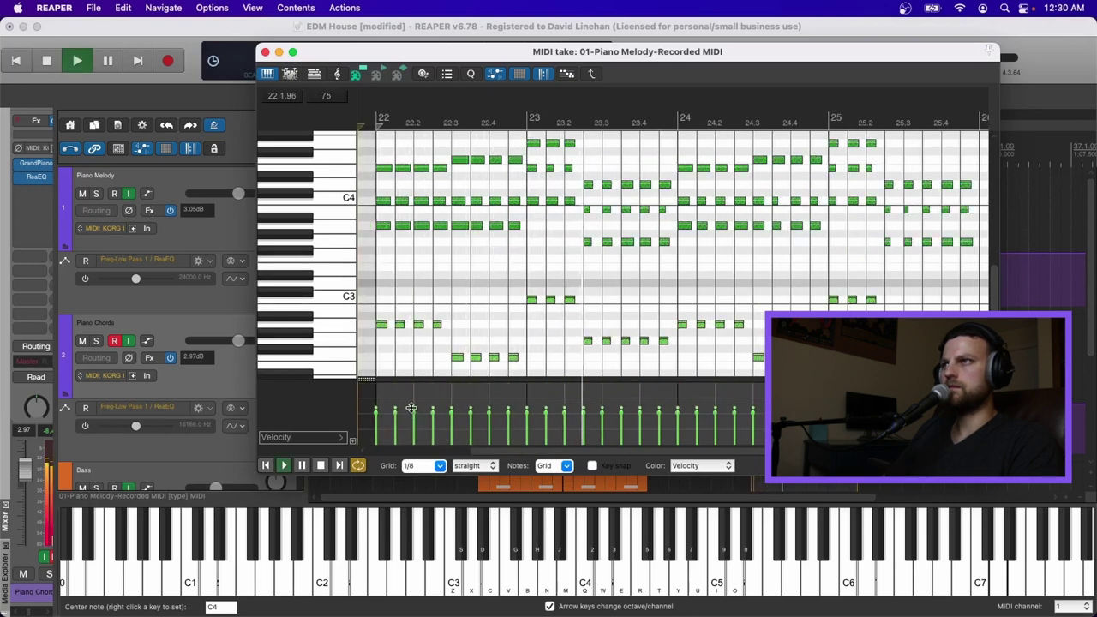
{"action": "left_click_drag", "start_coordinate": [412, 408], "coordinate": [412, 405]}
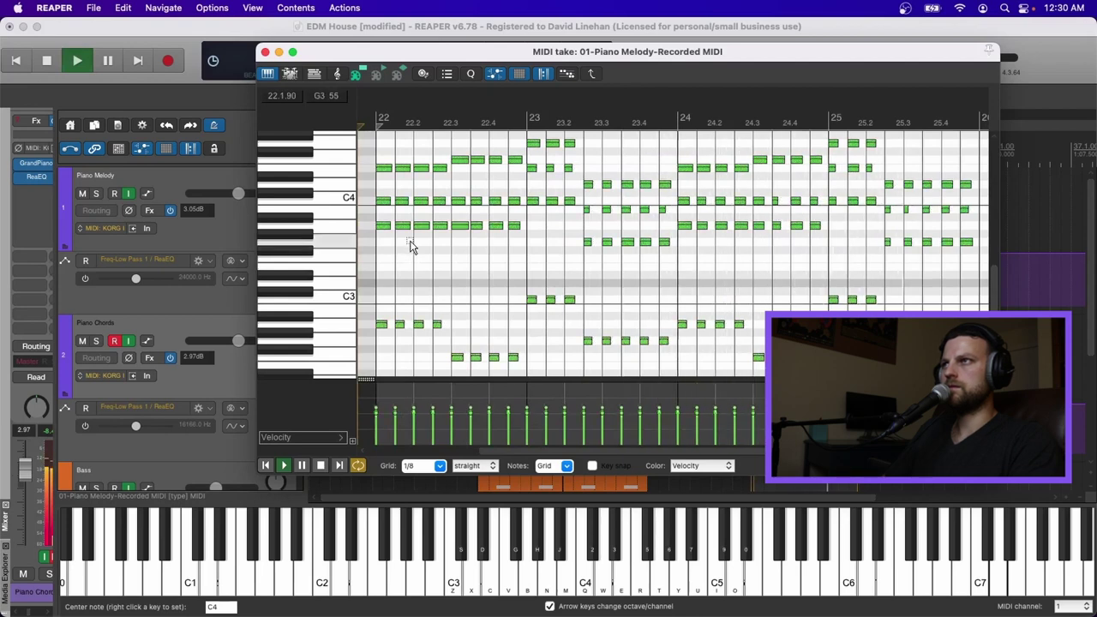
Lengthen the short chord notes in bars 22 and 23, including the E4 and B3 notes of bar 23
{"action": "key", "text": "space"}
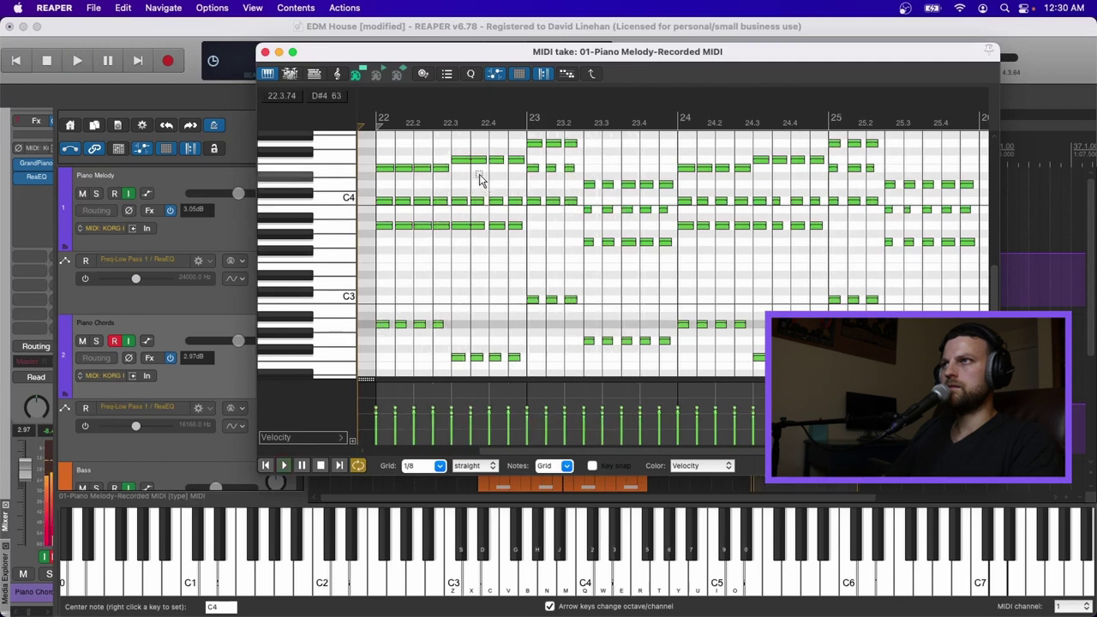
{"action": "key", "text": "space"}
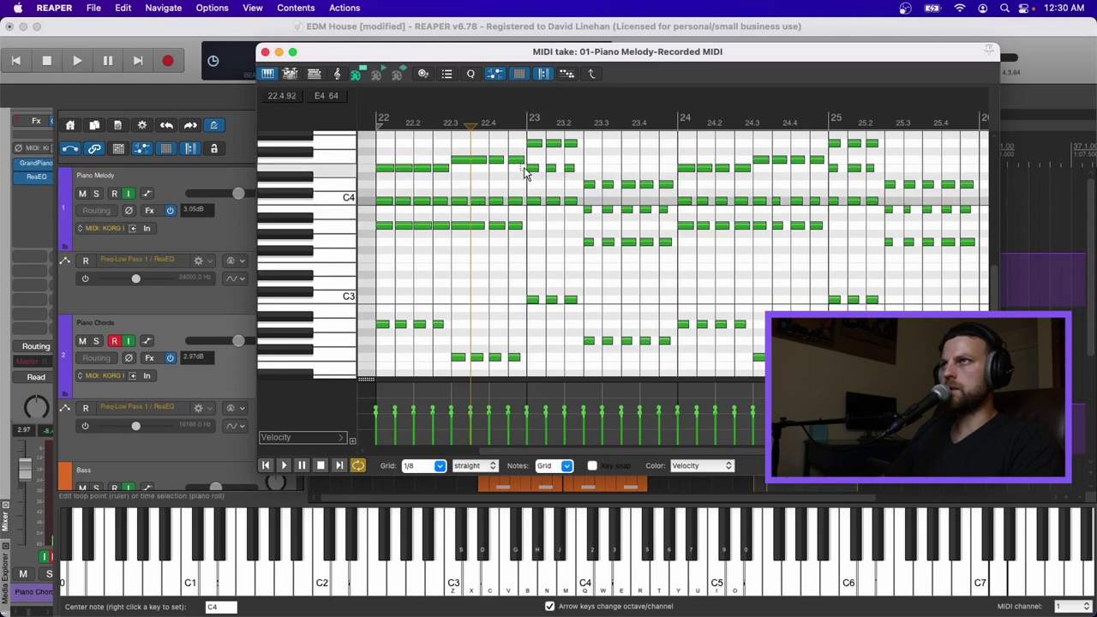
{"action": "left_click_drag", "start_coordinate": [532, 154], "coordinate": [575, 171]}
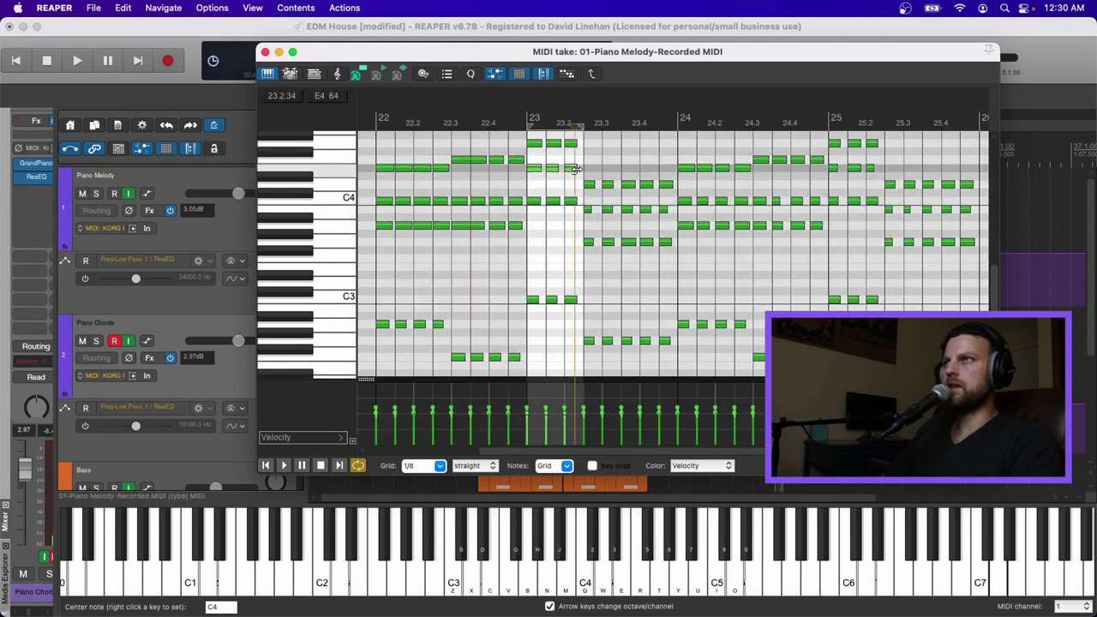
{"action": "left_click", "coordinate": [546, 184]}
{"action": "left_click_drag", "start_coordinate": [586, 164], "coordinate": [619, 269]}
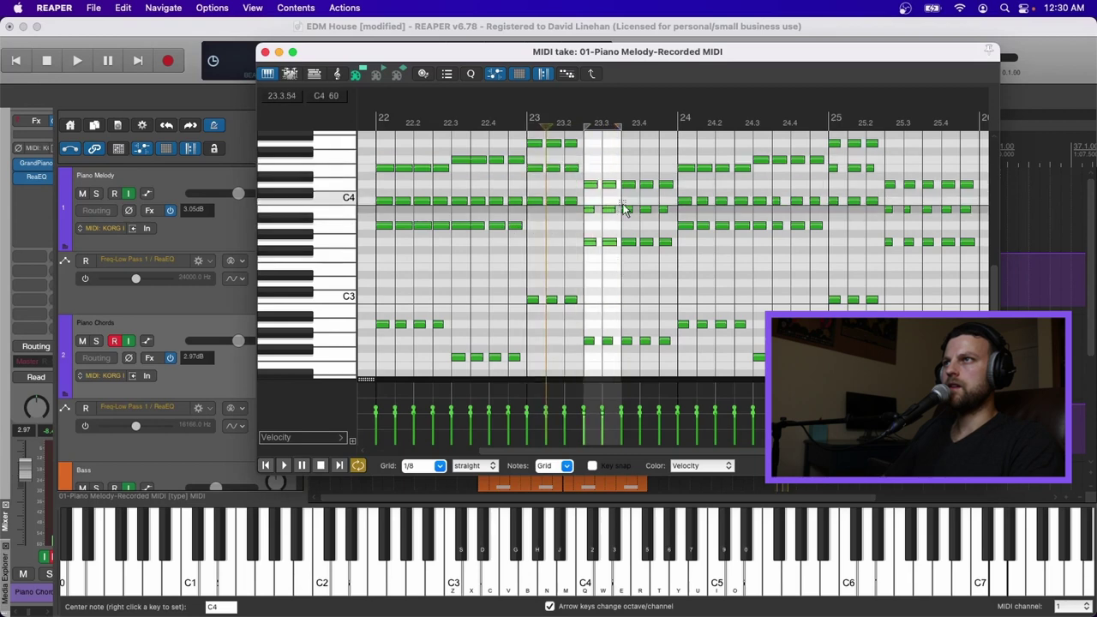
{"action": "left_click_drag", "start_coordinate": [624, 206], "coordinate": [657, 220]}
Lengthen the short E4 and B3 chord notes in bar 25
{"action": "scroll", "coordinate": [561, 230], "scroll_direction": "right", "scroll_amount": 2}
{"action": "left_click_drag", "start_coordinate": [783, 155], "coordinate": [841, 206]}
{"action": "left_click", "coordinate": [827, 166]}
{"action": "left_click_drag", "start_coordinate": [861, 209], "coordinate": [864, 210]}
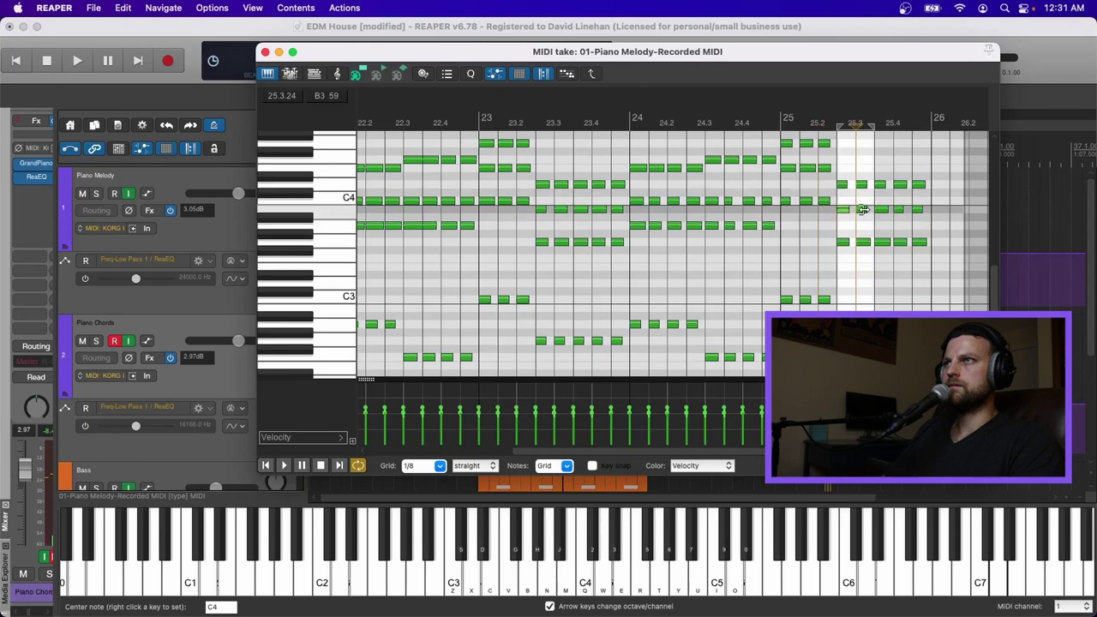
Delete the notes in bars 24 and 25 and replace them with a copy of the notes from bars 22 and 23
{"action": "scroll", "coordinate": [655, 172], "scroll_direction": "down", "scroll_amount": 2}
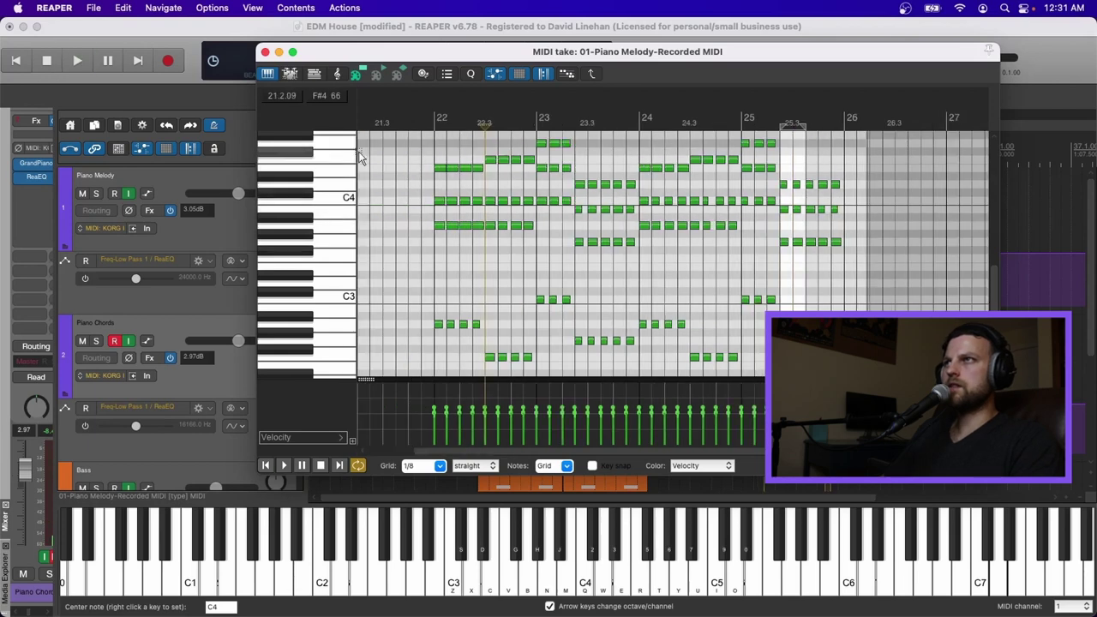
{"action": "left_click_drag", "start_coordinate": [642, 147], "coordinate": [829, 330]}
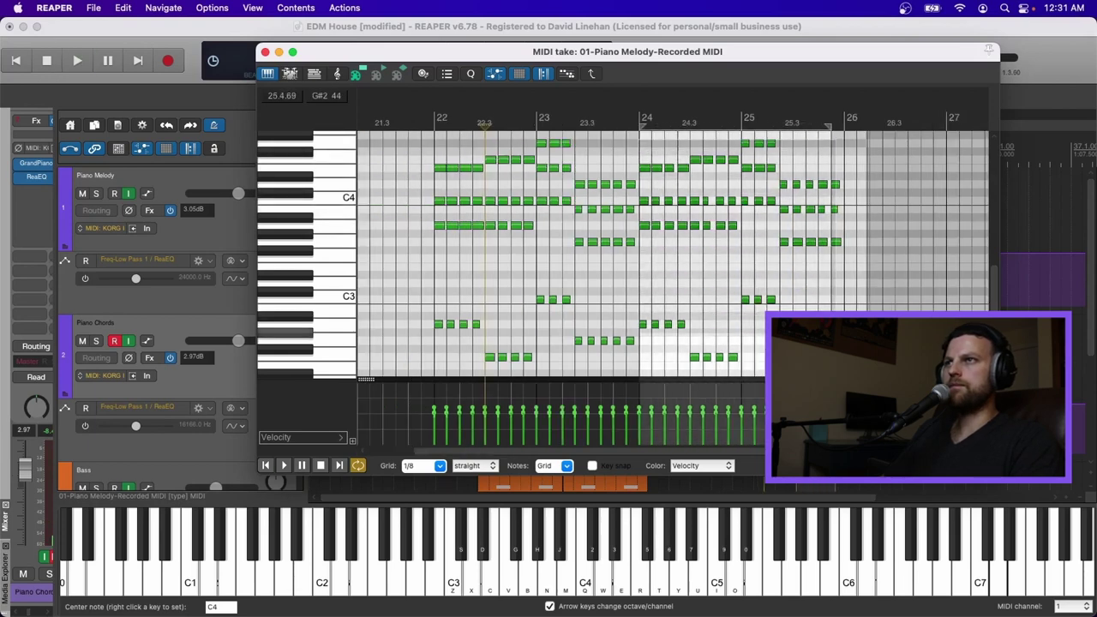
{"action": "scroll", "coordinate": [623, 253], "scroll_direction": "down", "scroll_amount": 2}
{"action": "key", "text": "Delete"}
{"action": "scroll", "coordinate": [669, 326], "scroll_direction": "up", "scroll_amount": 1}
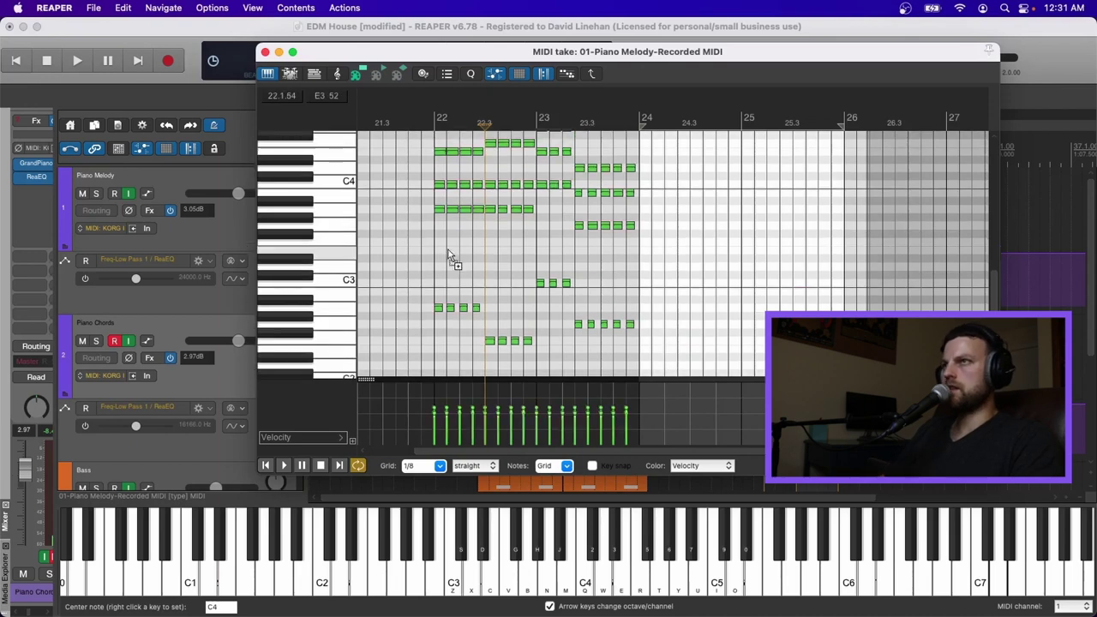
{"action": "left_click", "coordinate": [643, 147]}
{"action": "key", "text": "super+v"}
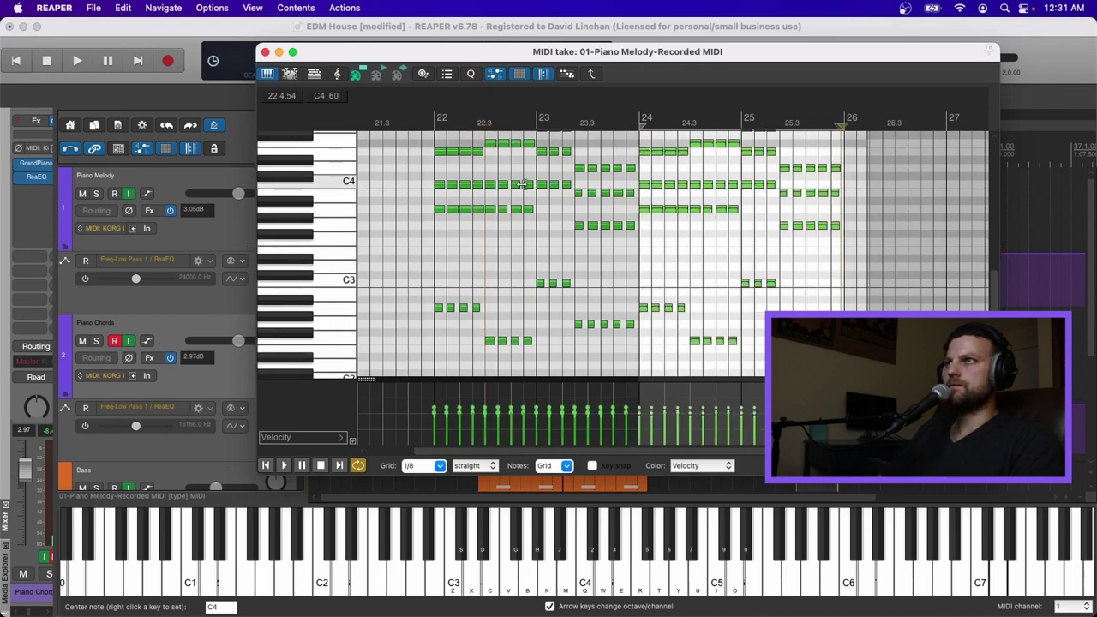
Play the edited chord part from bar 22 and close the MIDI editor
{"action": "left_click", "coordinate": [433, 141]}
{"action": "key", "text": "space"}
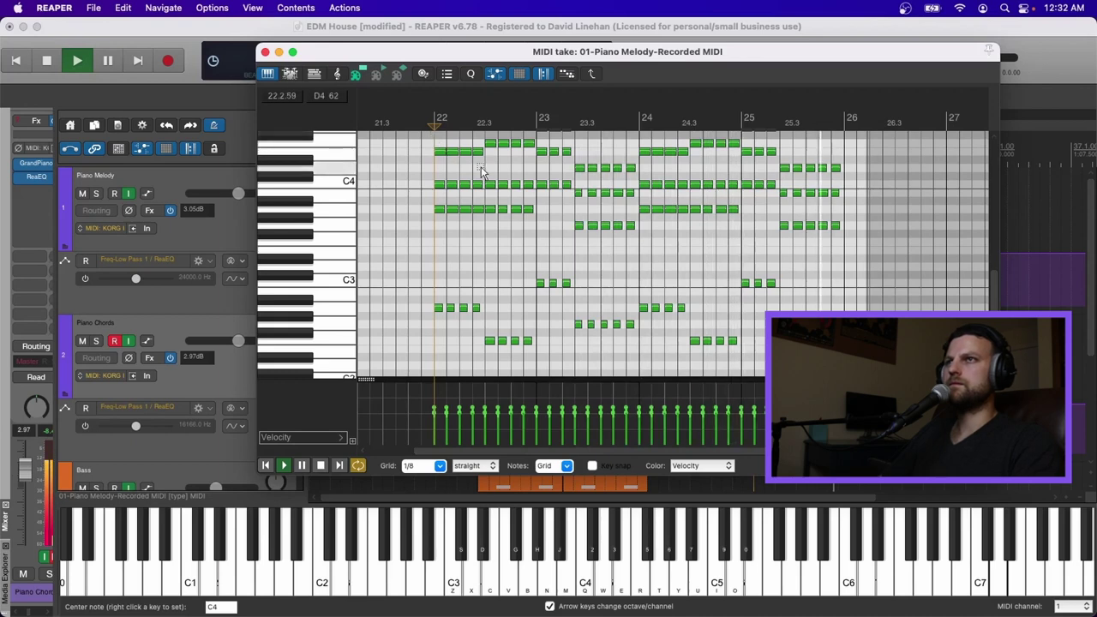
{"action": "key", "text": "Escape"}
{"action": "key", "text": "space"}
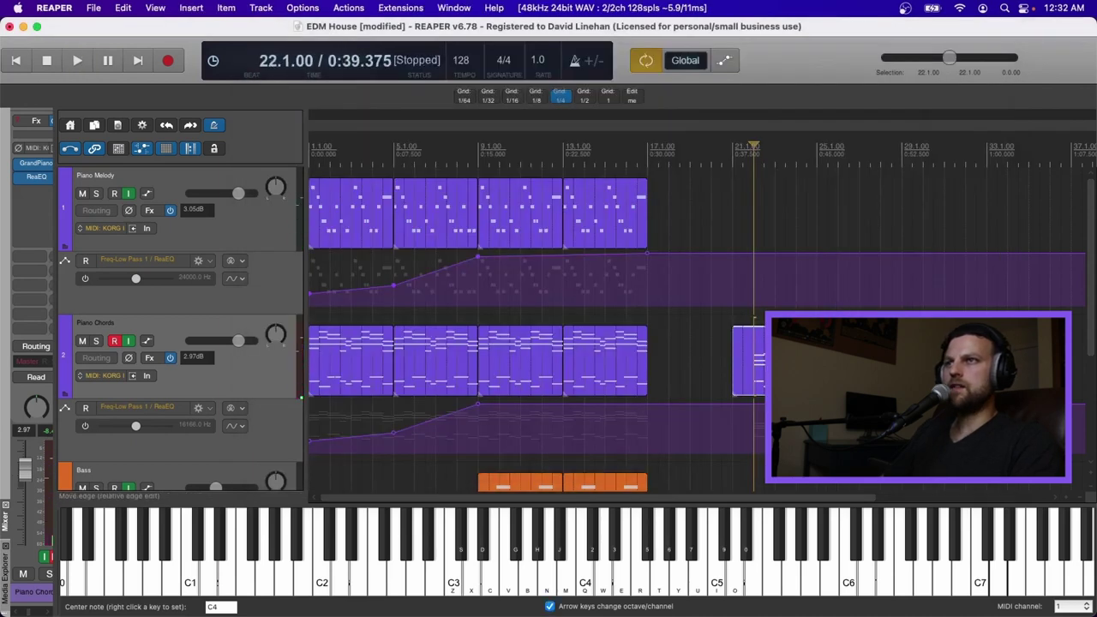
Trim the new Piano Chords item so it starts at bar 22 and ends at bar 26
{"action": "left_click_drag", "start_coordinate": [754, 360], "coordinate": [843, 360]}
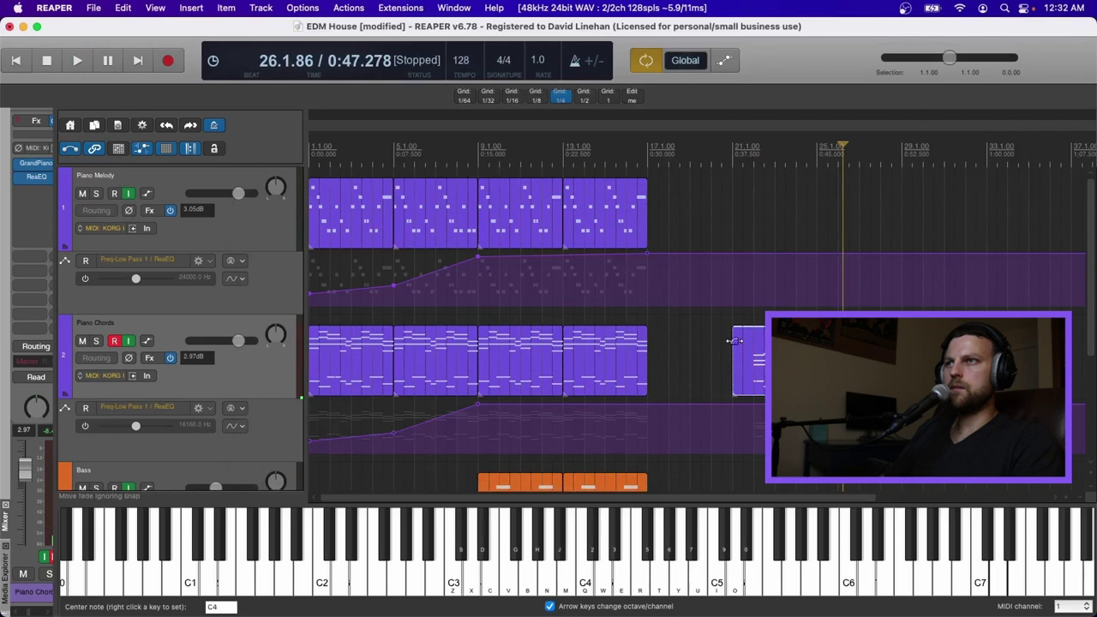
{"action": "left_click_drag", "start_coordinate": [733, 343], "coordinate": [756, 352]}
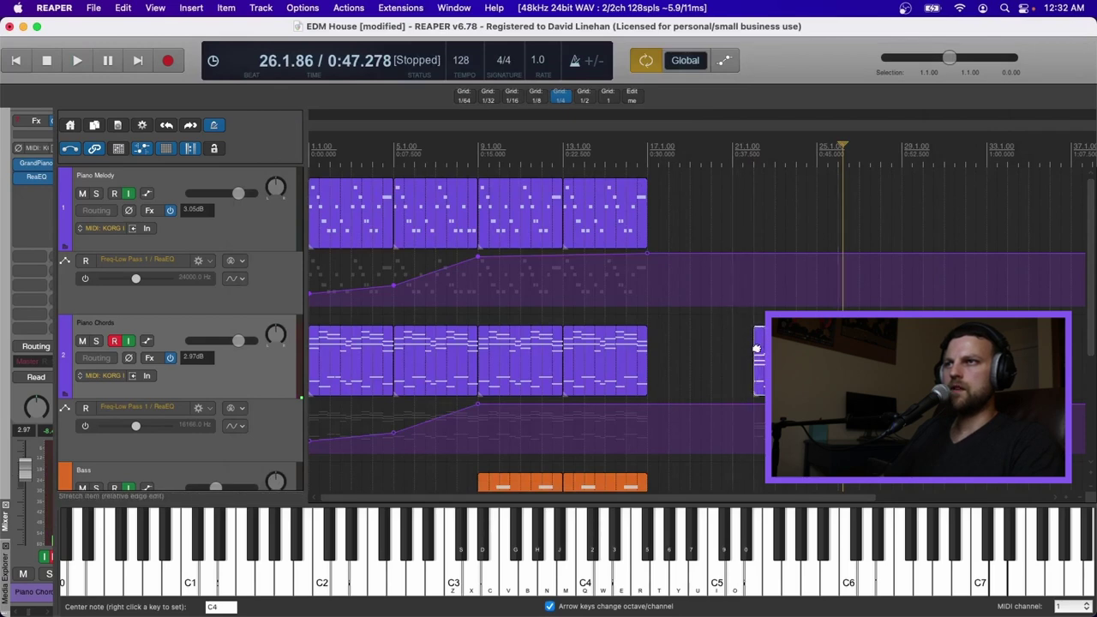
{"action": "scroll", "coordinate": [756, 349], "scroll_direction": "up", "scroll_amount": 5}
{"action": "scroll", "coordinate": [696, 326], "scroll_direction": "right", "scroll_amount": 5}
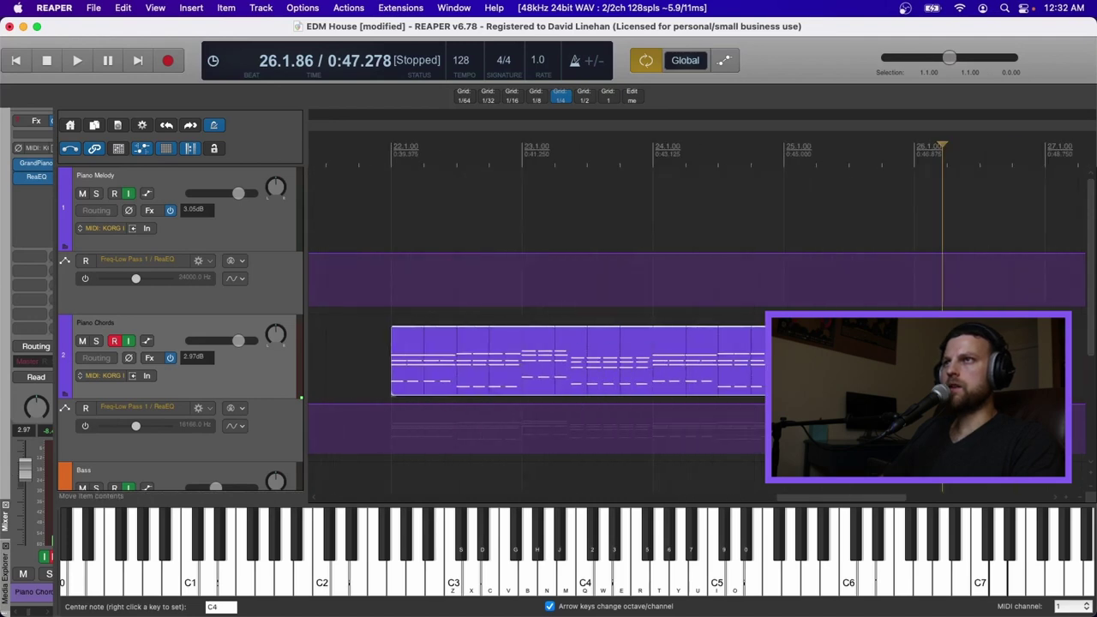
{"action": "scroll", "coordinate": [628, 360], "scroll_direction": "down", "scroll_amount": 10}
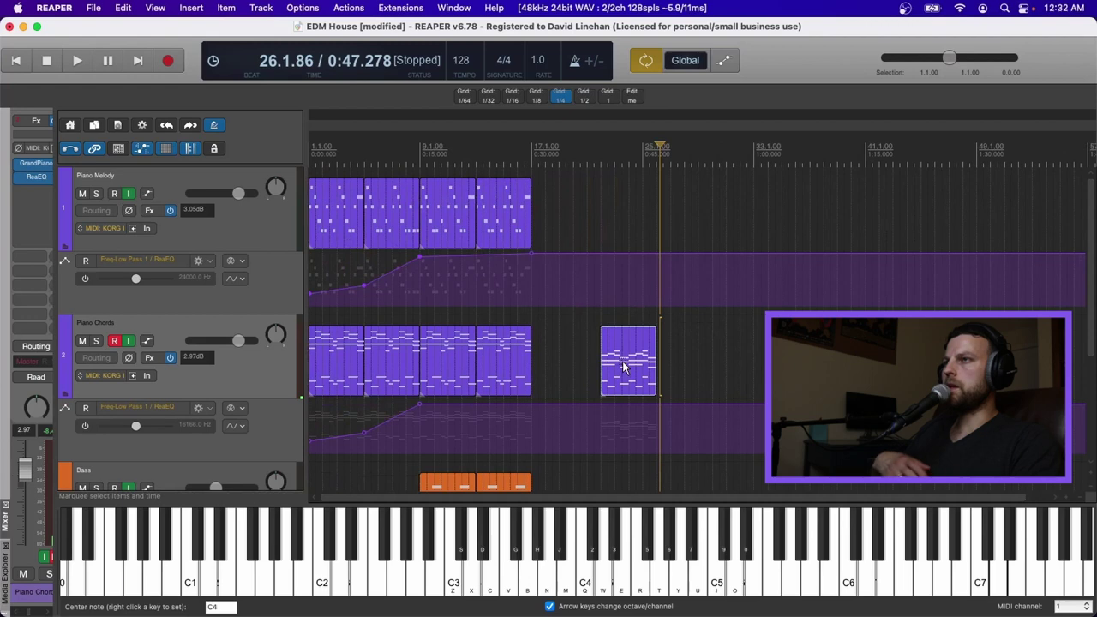
Move the melody, chords, bass and drums items of bars 9 to 17 together so they start at about bar 34
{"action": "left_click", "coordinate": [443, 199]}
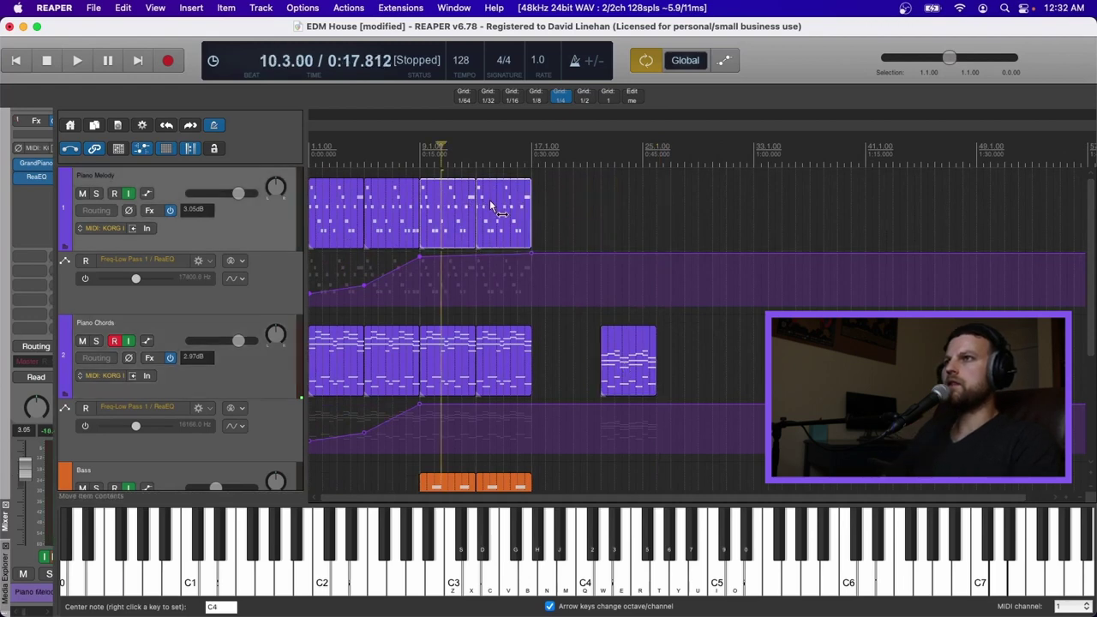
{"action": "scroll", "coordinate": [486, 429], "scroll_direction": "down", "scroll_amount": 3}
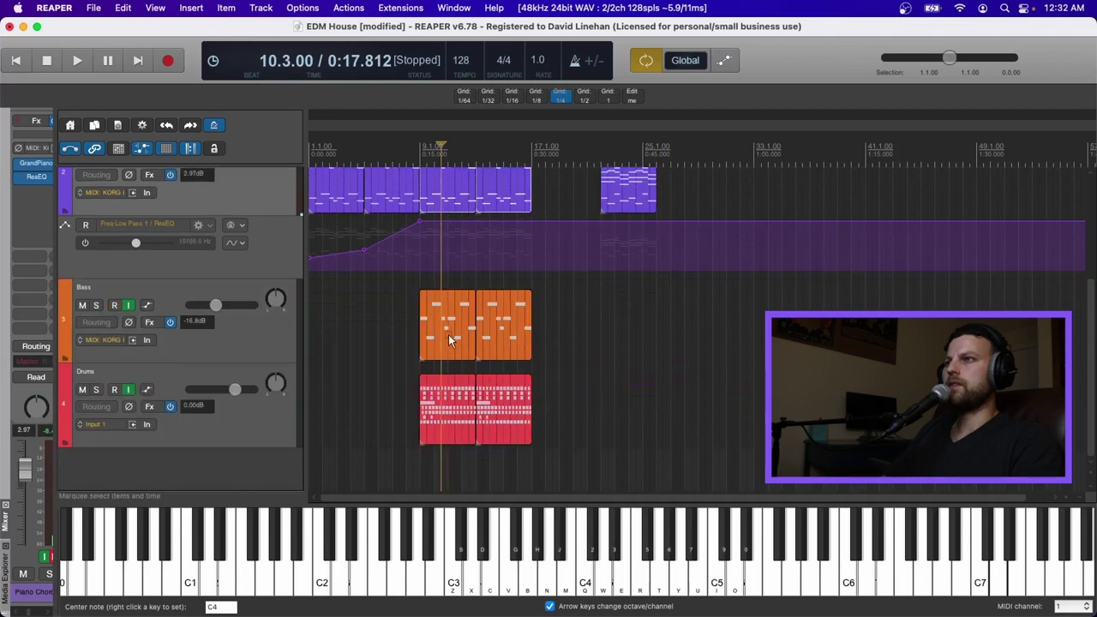
{"action": "left_click", "coordinate": [450, 333]}
{"action": "left_click", "coordinate": [481, 316], "text": "shift"}
{"action": "left_click", "coordinate": [460, 386], "text": "shift"}
{"action": "left_click", "coordinate": [503, 392], "text": "shift"}
{"action": "scroll", "coordinate": [509, 390], "scroll_direction": "up", "scroll_amount": 3}
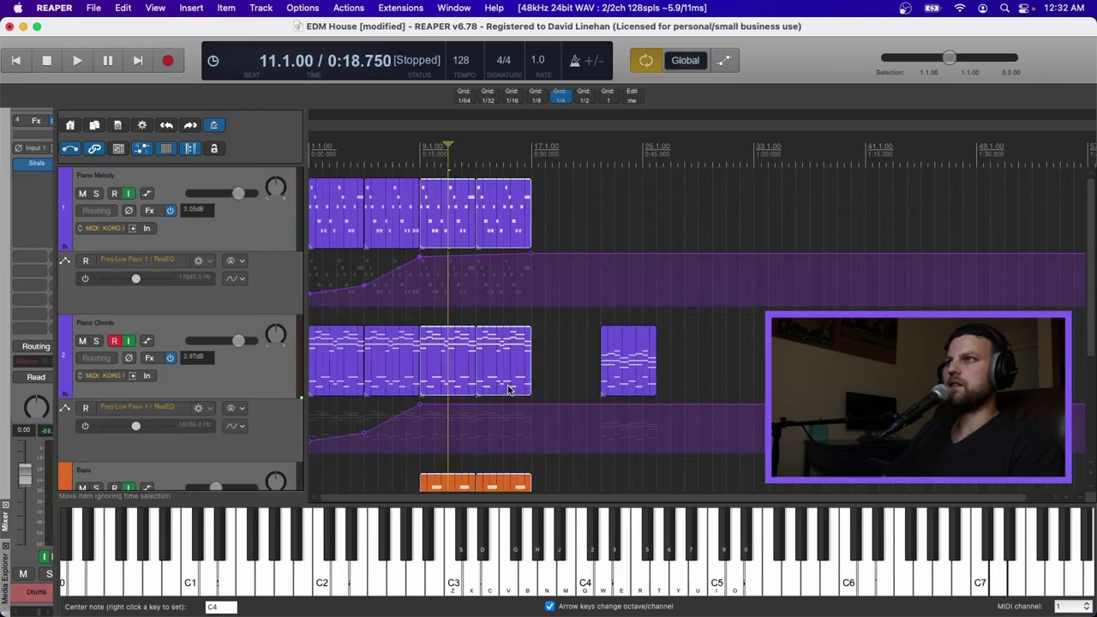
{"action": "scroll", "coordinate": [496, 324], "scroll_direction": "down", "scroll_amount": 2}
{"action": "left_click_drag", "start_coordinate": [421, 224], "coordinate": [667, 223]}
Move the new Piano Chords item to bar 9 and duplicate it directly after itself at bar 13
{"action": "left_click_drag", "start_coordinate": [539, 339], "coordinate": [408, 343]}
{"action": "key", "text": "super+d"}
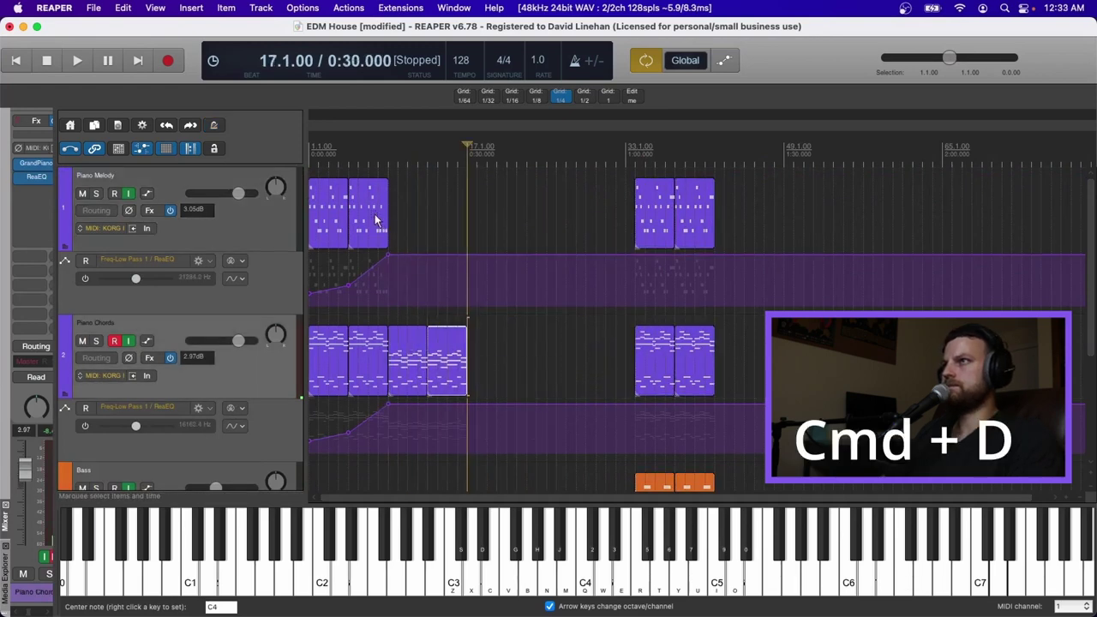
Copy the first two Piano Melody items and paste them on the same track at bar 13
{"action": "left_click", "coordinate": [371, 221]}
{"action": "left_click", "coordinate": [322, 204]}
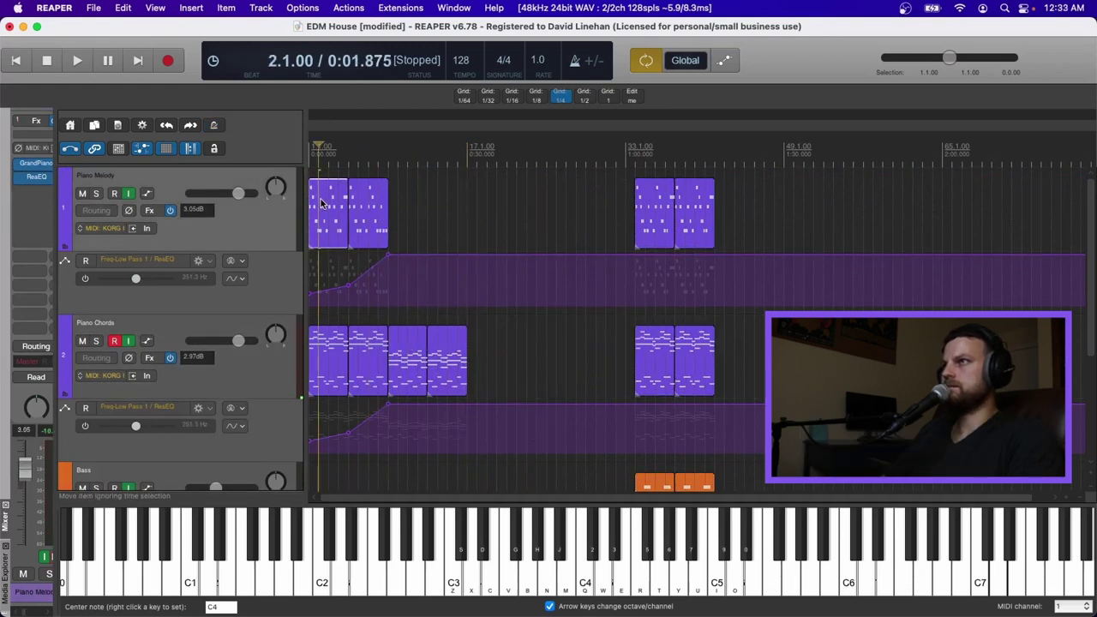
{"action": "left_click", "coordinate": [371, 222]}
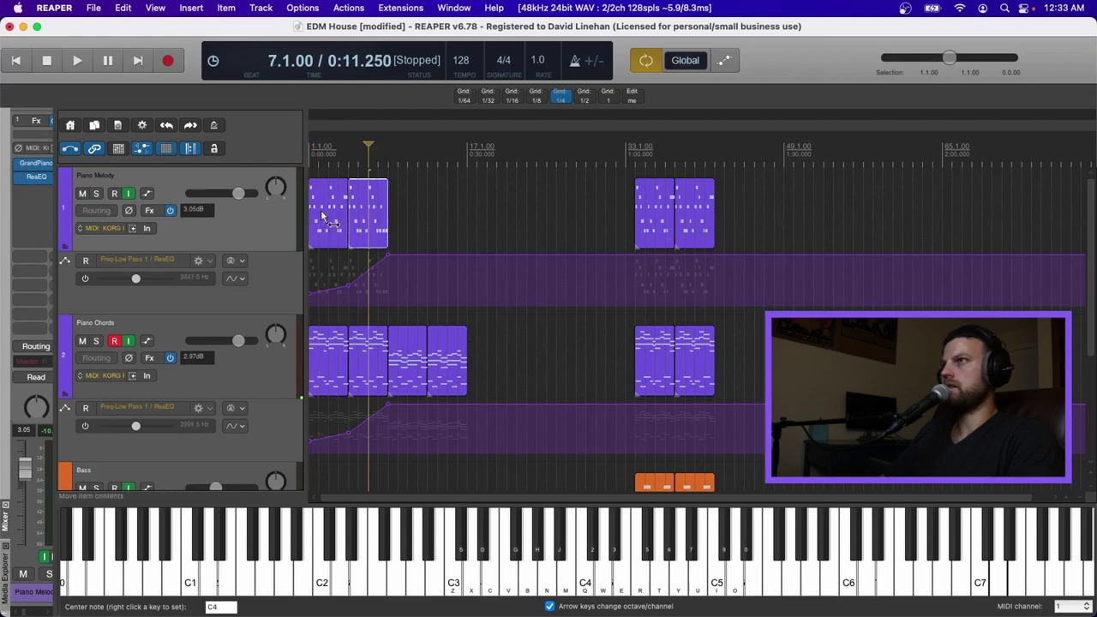
{"action": "key", "text": "super+c"}
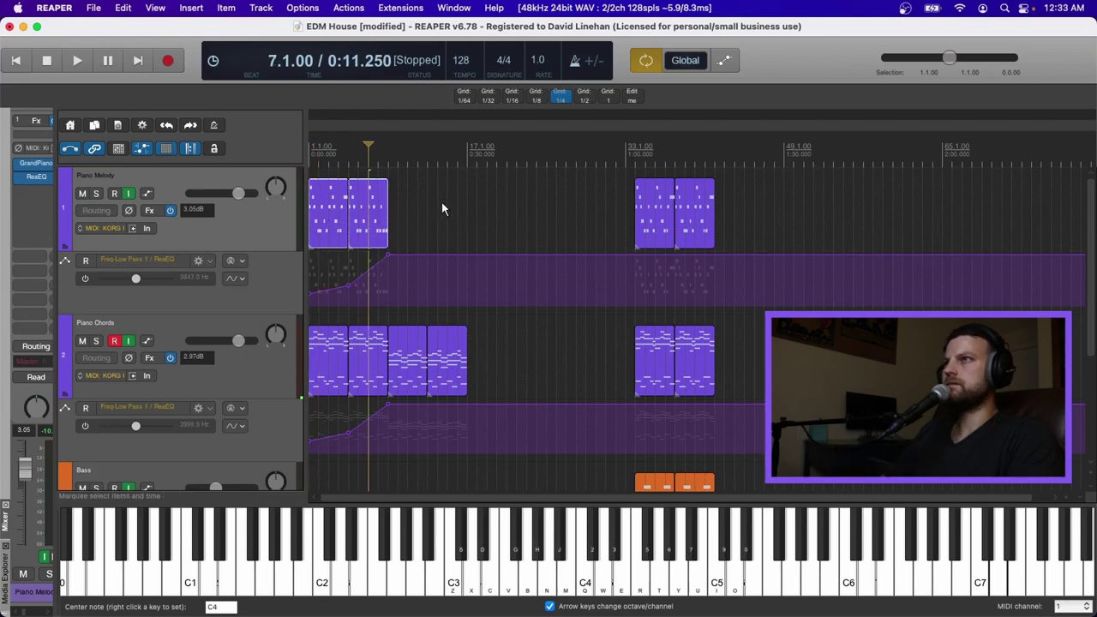
{"action": "left_click", "coordinate": [435, 204]}
{"action": "left_click", "coordinate": [429, 205]}
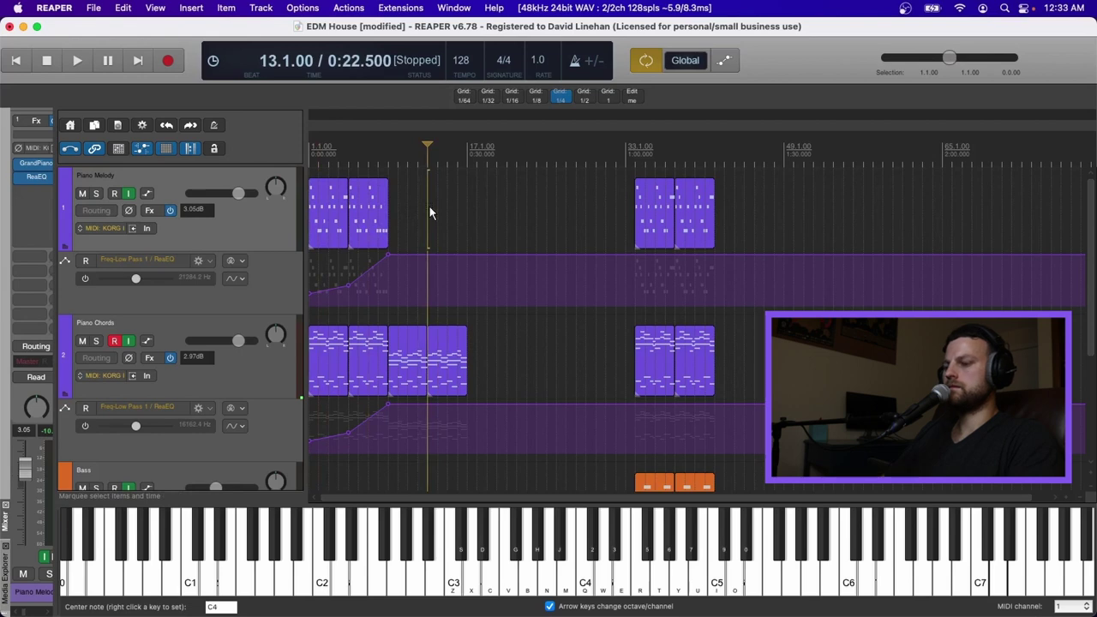
{"action": "key", "text": "super+v"}
Duplicate the bar 13 Piano Chords item at bar 17 and clear the low-pass envelope points pasted under the new Piano Melody items
{"action": "left_click", "coordinate": [446, 350]}
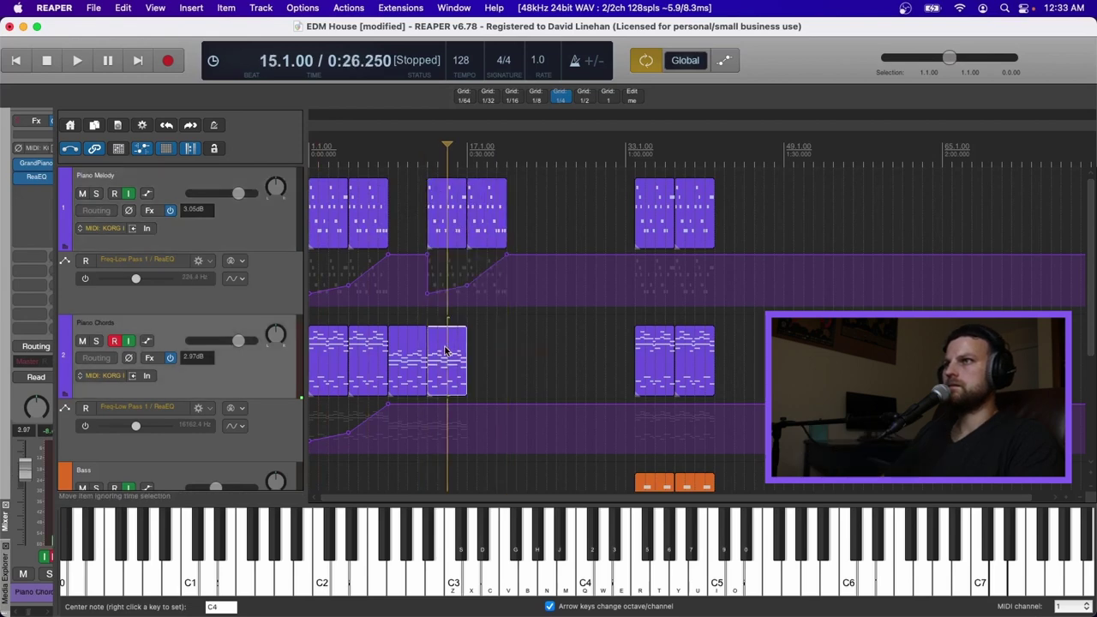
{"action": "left_click", "coordinate": [468, 339]}
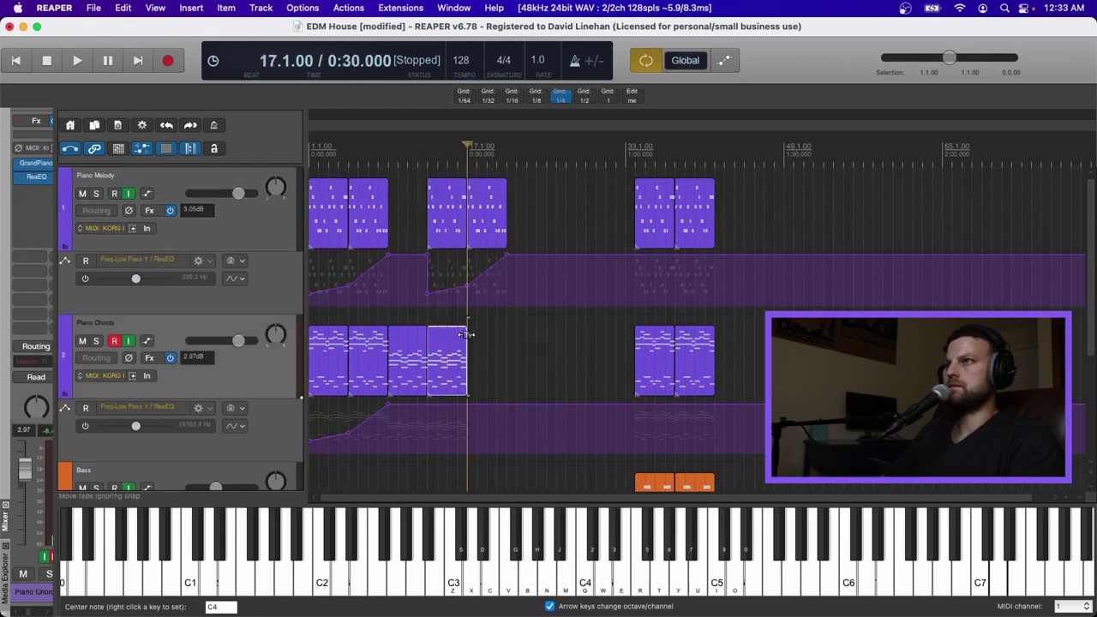
{"action": "key", "text": "super+d"}
{"action": "left_click_drag", "start_coordinate": [530, 297], "coordinate": [423, 252]}
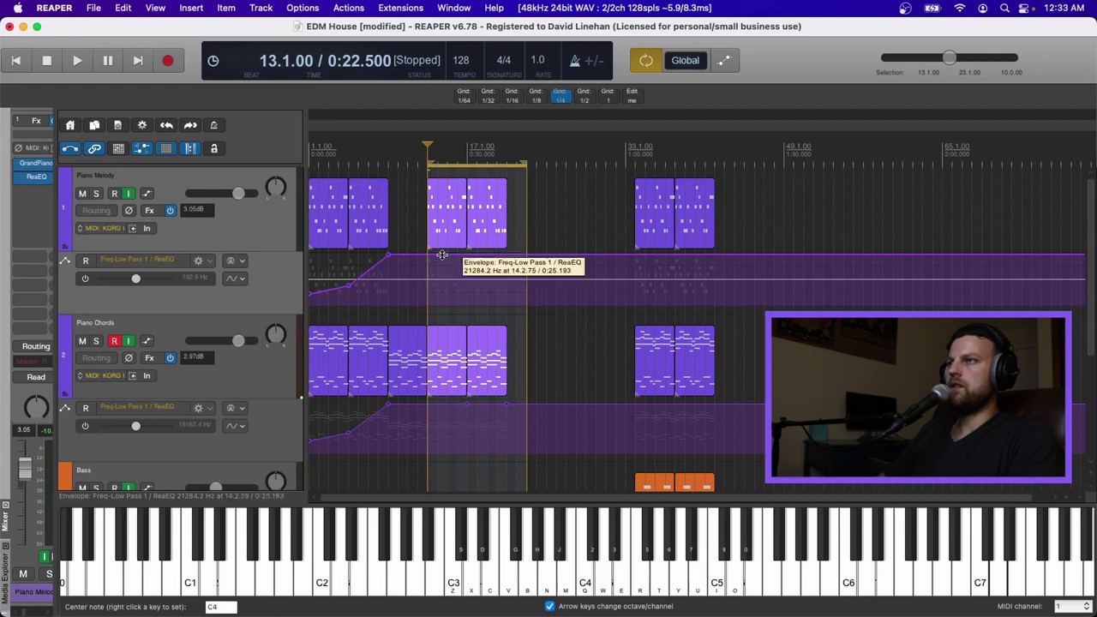
Play the rearranged section from bar 9 to check how the melody enters over the new chords, and restart playback from there
{"action": "left_click", "coordinate": [386, 148]}
{"action": "key", "text": "space"}
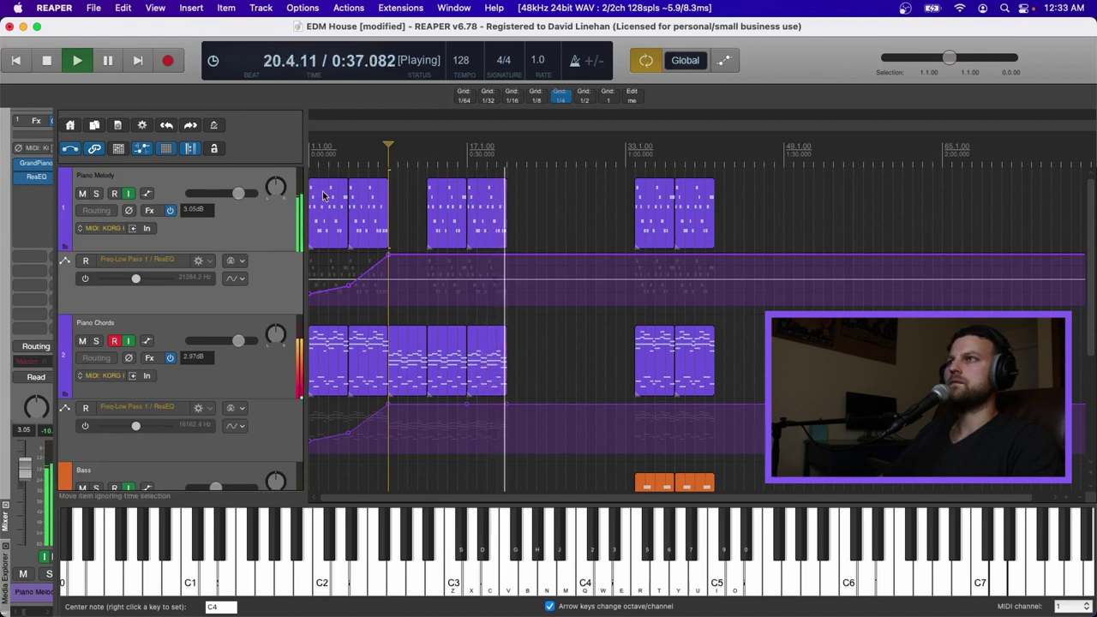
{"action": "key", "text": "space"}
{"action": "key", "text": "space"}
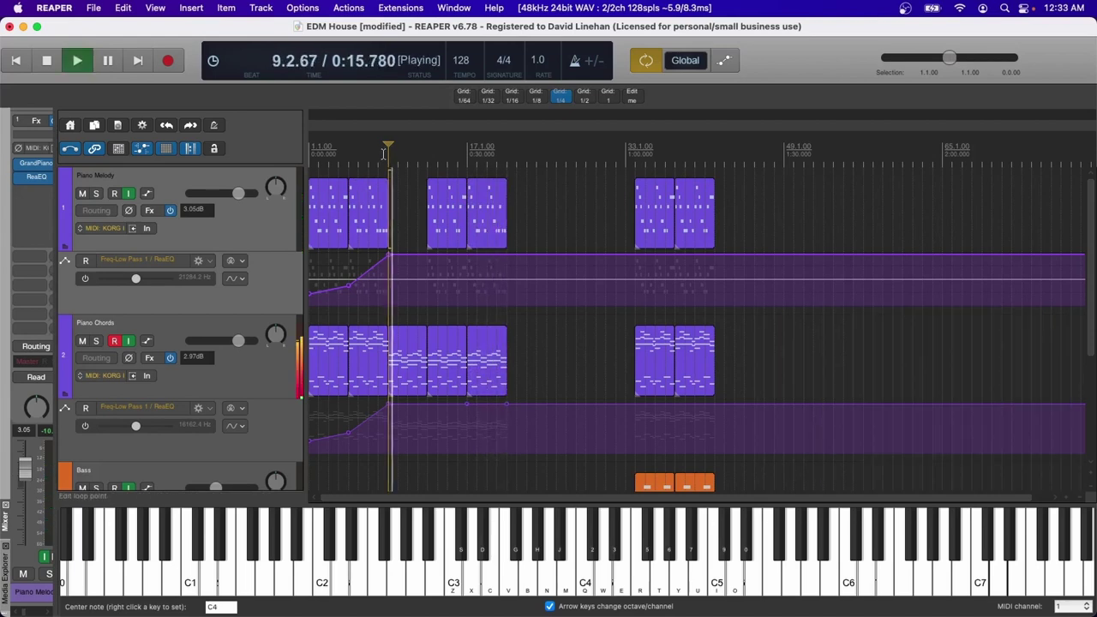